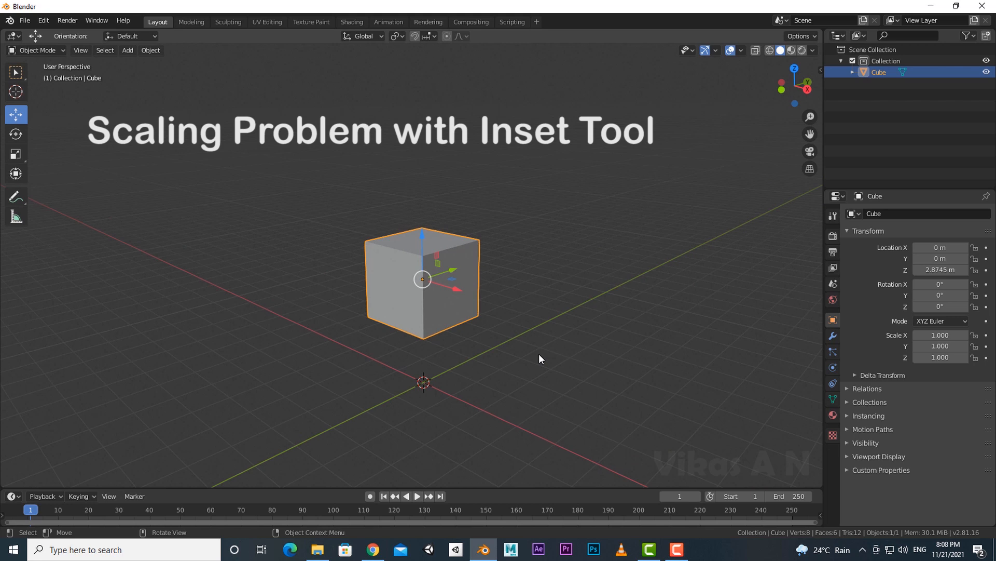
- Scale the cube into a flat slab, about 2.193 along X, 1.603 along Y and 0.243 along Z
scroll(539, 358, up, 3)
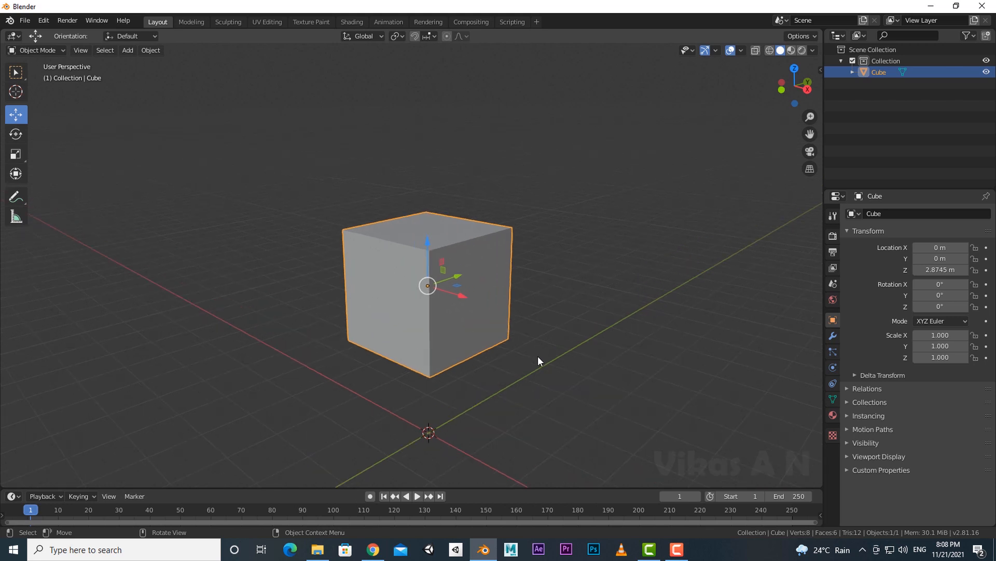
middle_drag(537, 361, 553, 360)
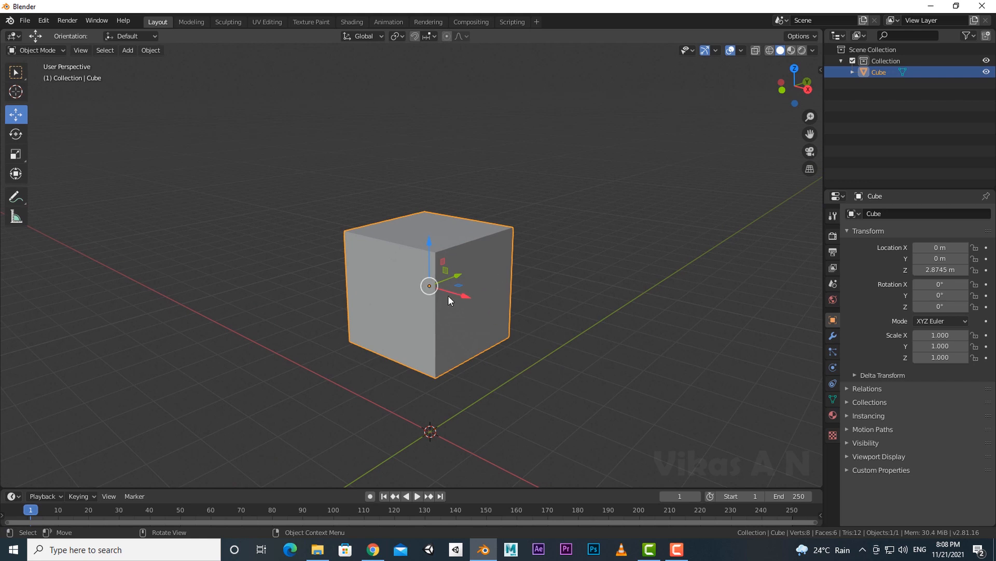
click(15, 153)
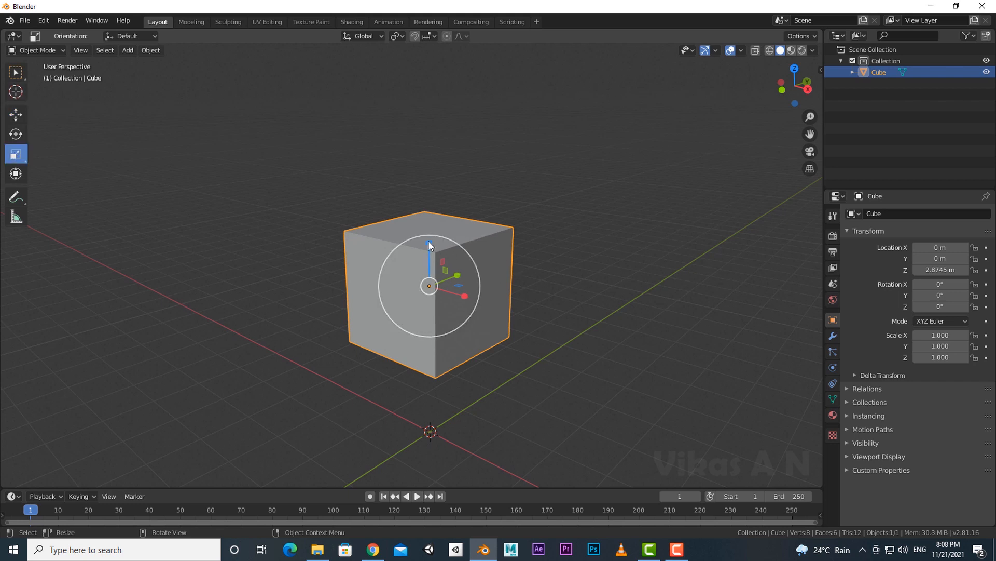
drag(429, 241, 496, 317)
middle_drag(557, 333, 552, 348)
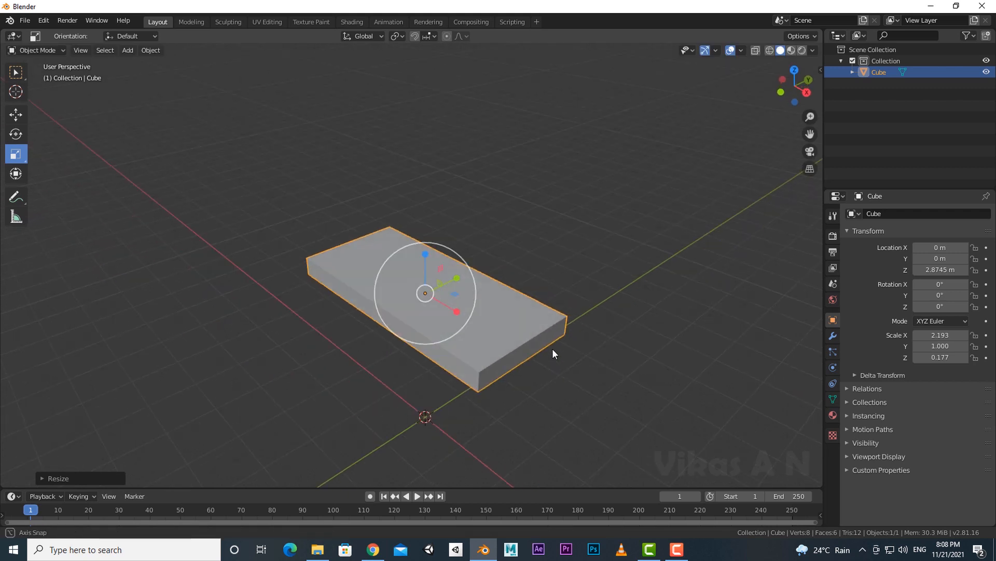
drag(453, 281, 474, 283)
middle_drag(473, 283, 483, 310)
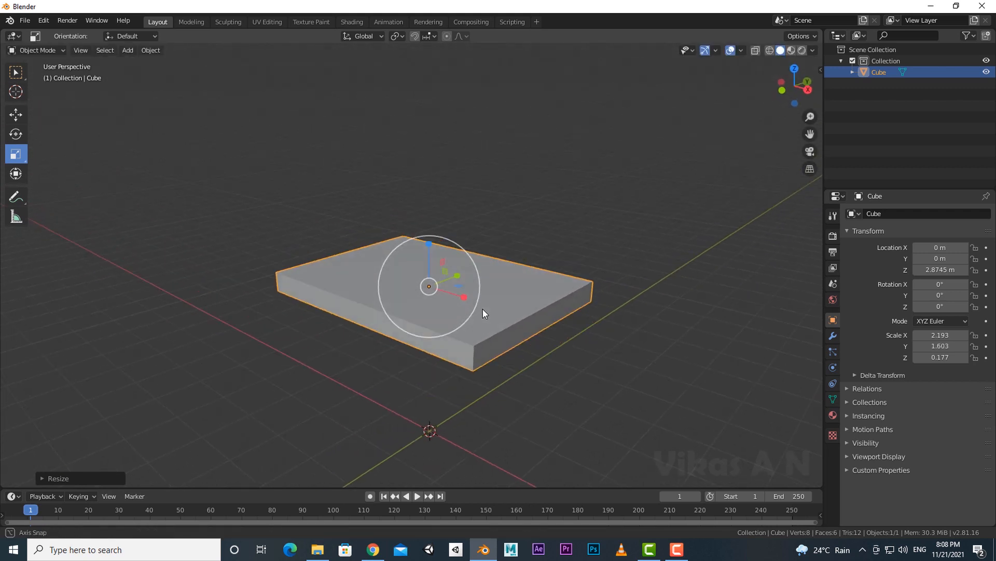
drag(428, 242, 428, 225)
middle_drag(512, 327, 589, 347)
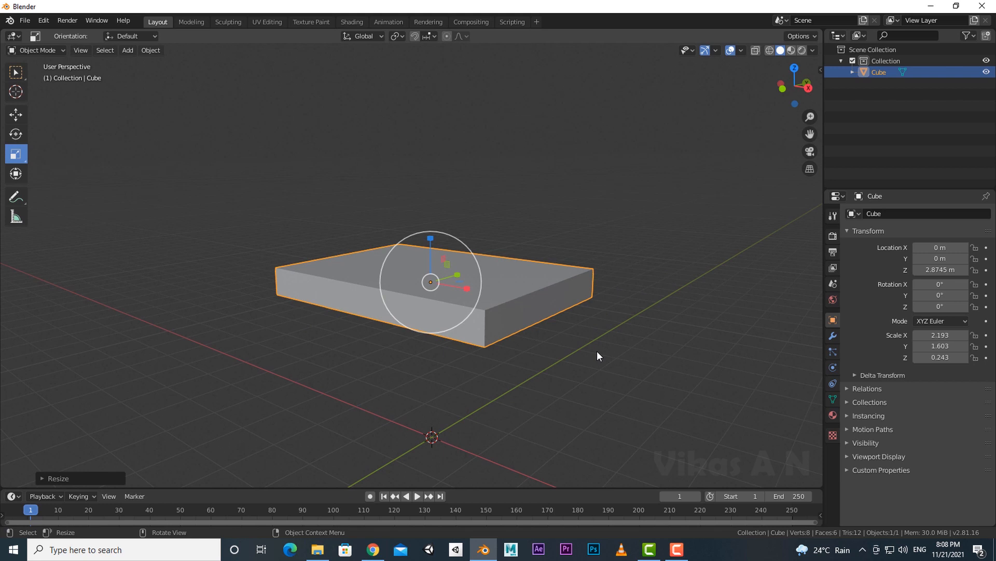
middle_drag(580, 378, 523, 393)
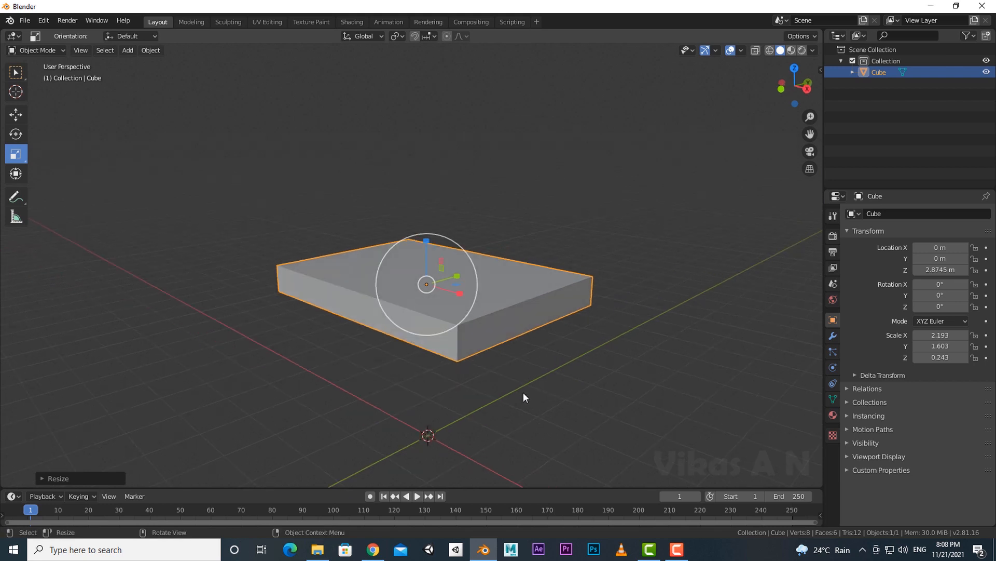
- Enter Edit Mode on the slab and inset its narrow end face to examine the border thickness
click(512, 388)
click(481, 332)
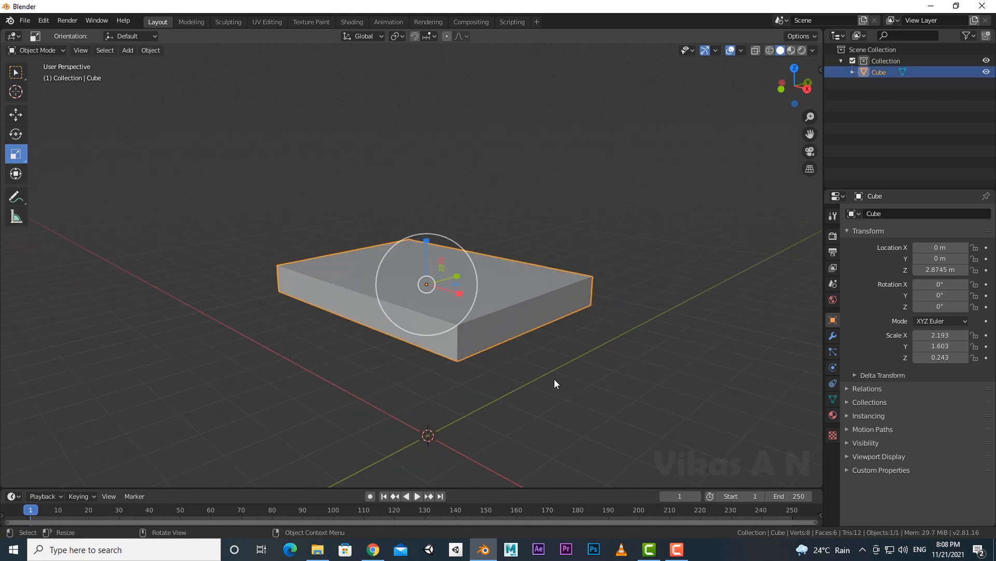
click(554, 382)
middle_drag(553, 384, 494, 418)
click(461, 351)
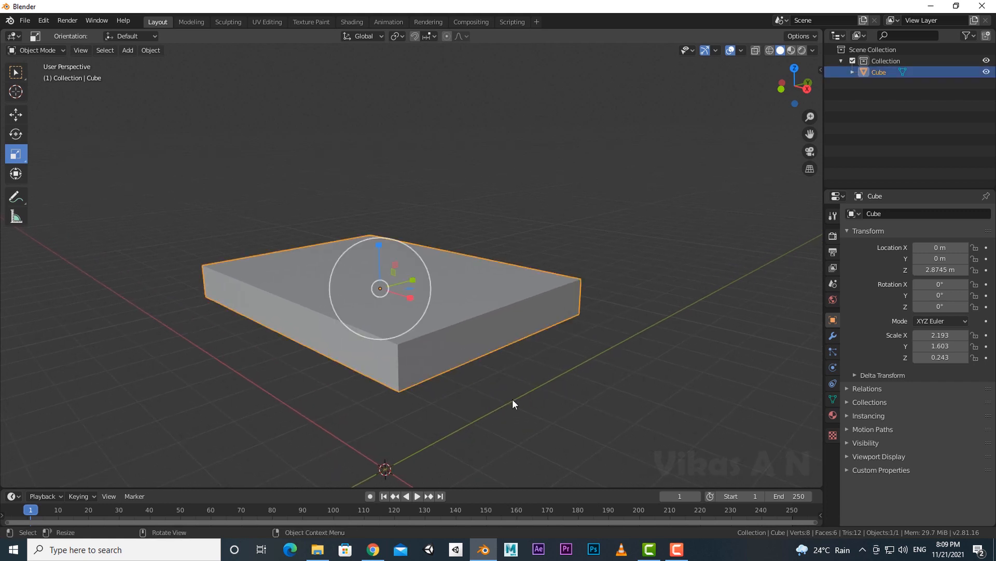
key(Tab)
middle_drag(500, 408, 517, 417)
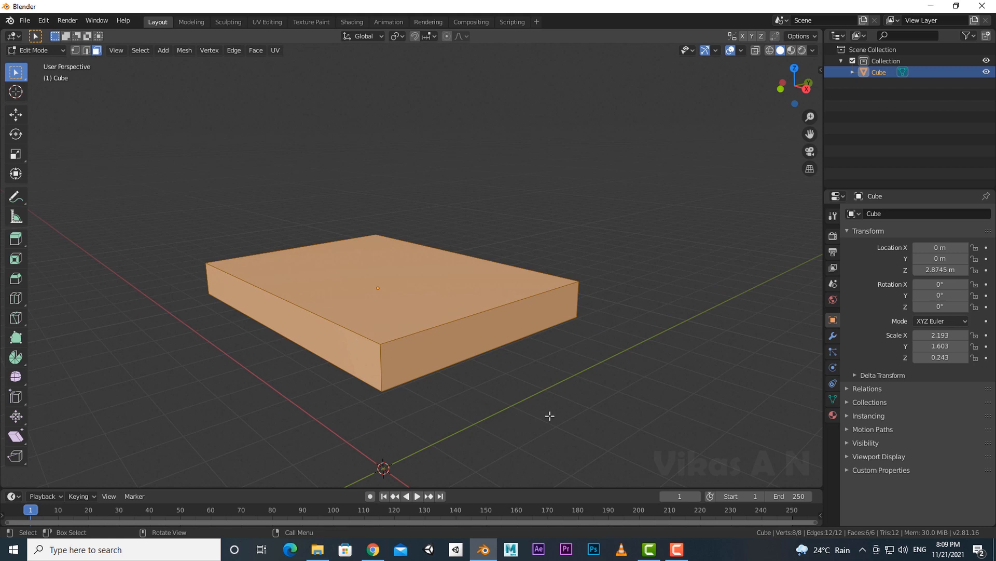
click(478, 343)
middle_drag(478, 342, 520, 396)
key(i)
click(581, 387)
scroll(530, 419, up, 2)
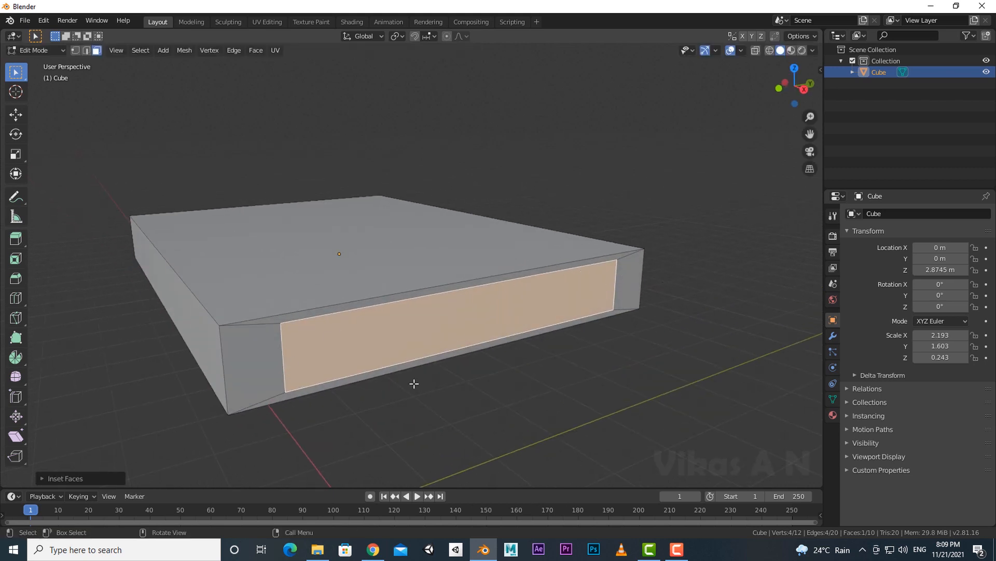
middle_drag(413, 383, 407, 381)
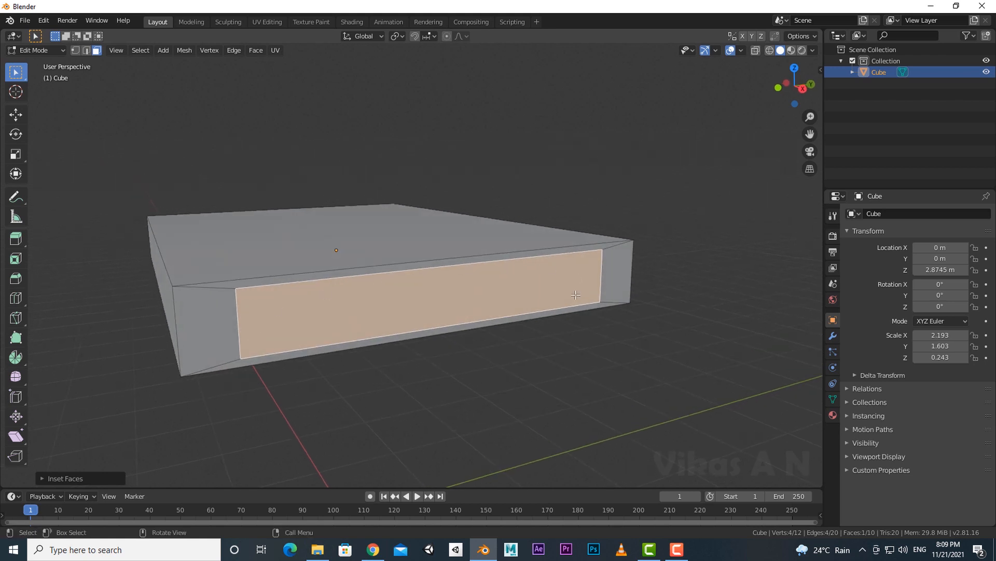
middle_drag(525, 409, 532, 415)
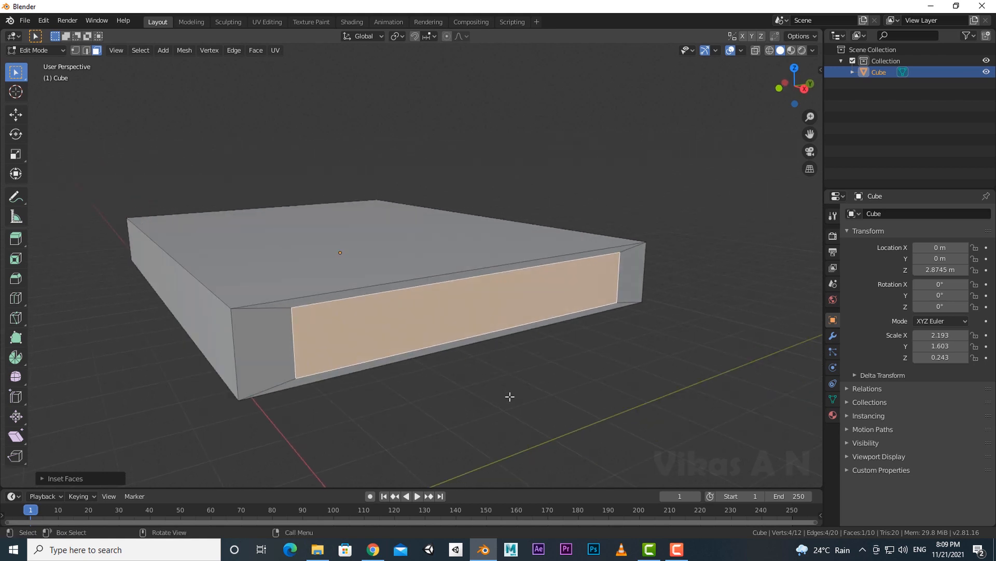
scroll(510, 396, down, 1)
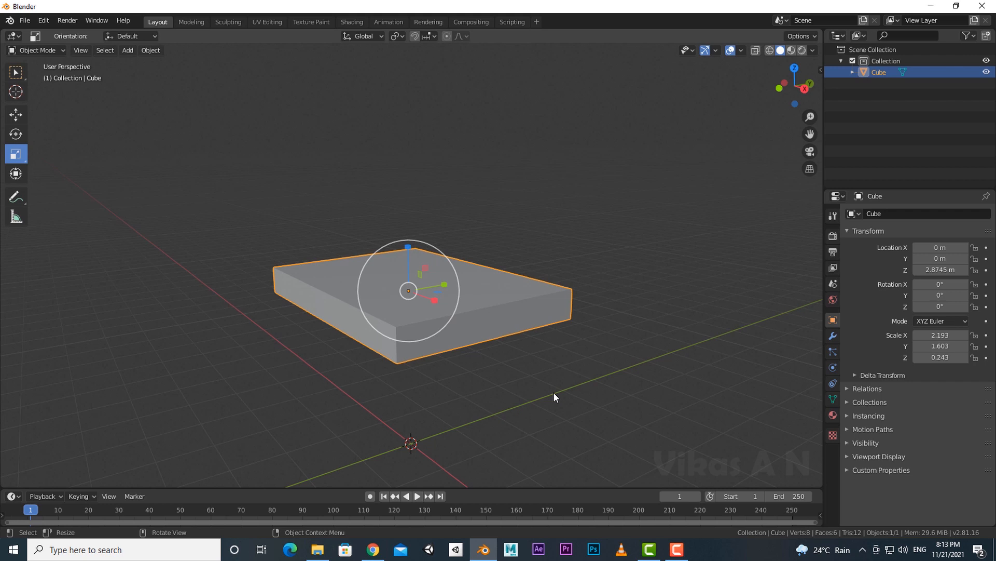
- Show the slab's transform properties in the viewport and examine its scale and dimensions
middle_drag(554, 392, 509, 388)
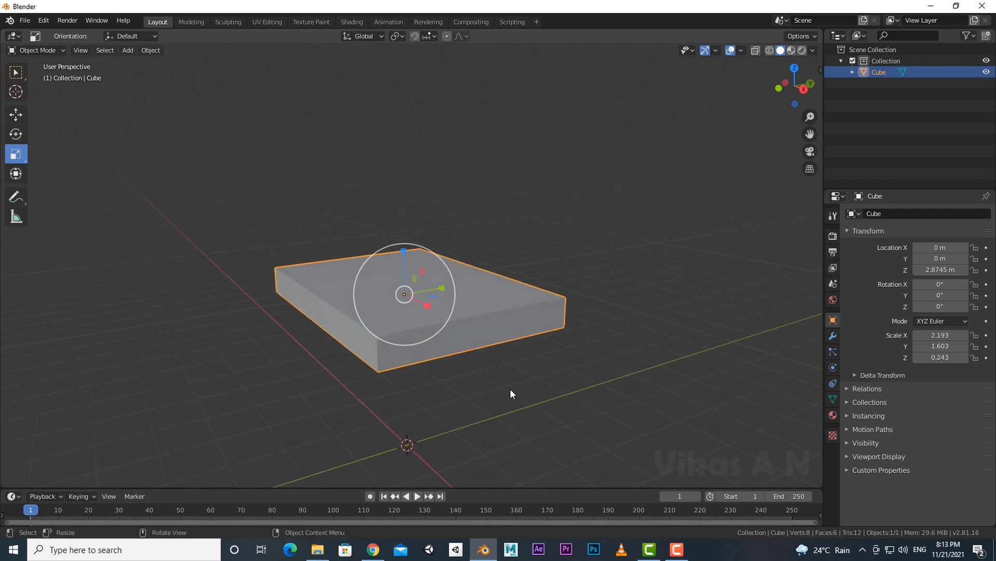
click(509, 384)
click(504, 326)
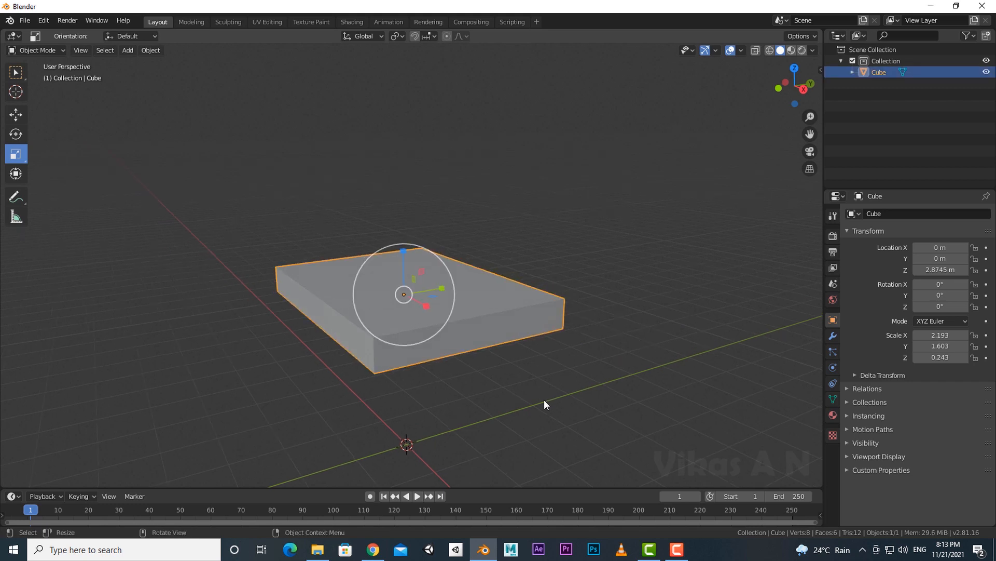
key(n)
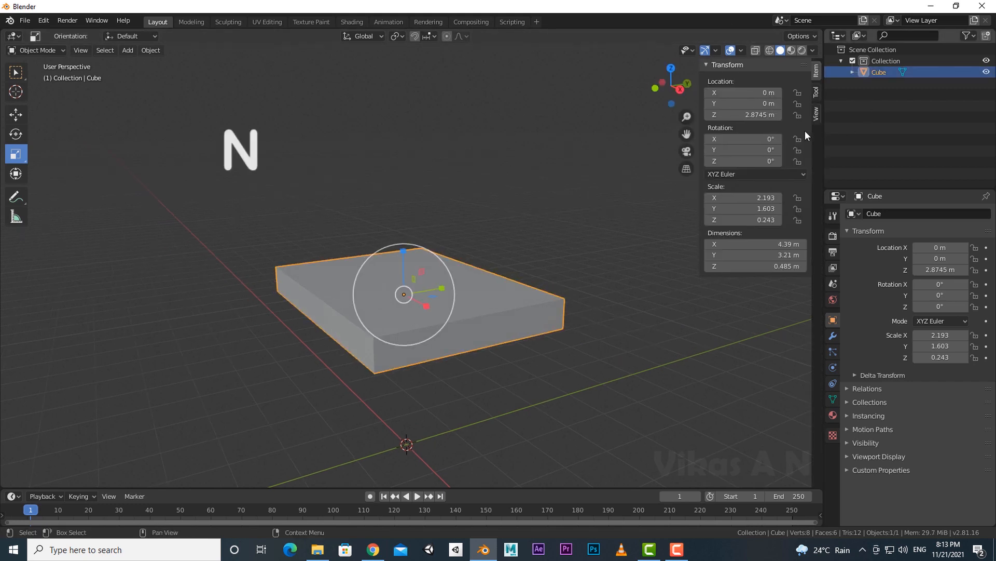
key(n)
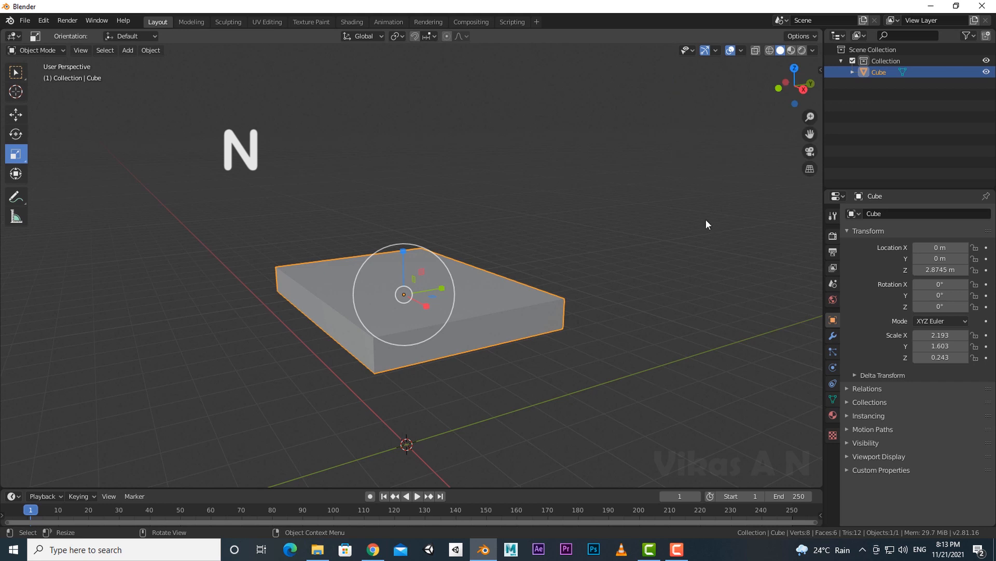
click(818, 70)
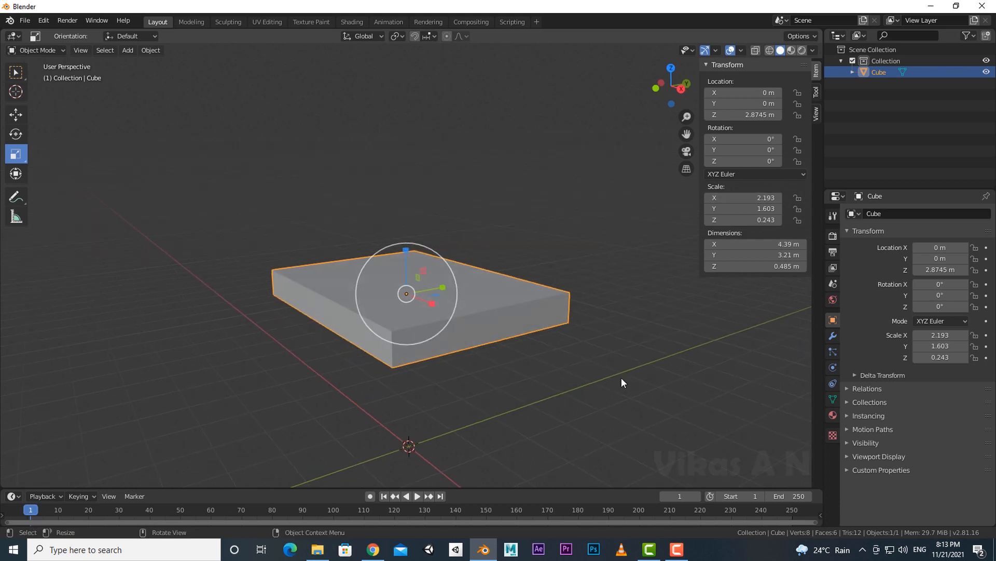
key(n)
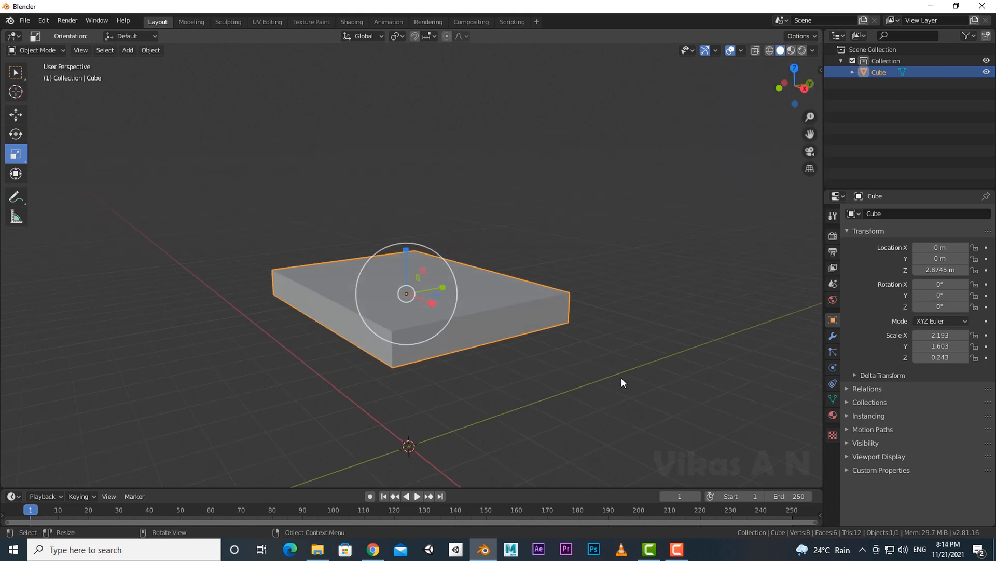
key(n)
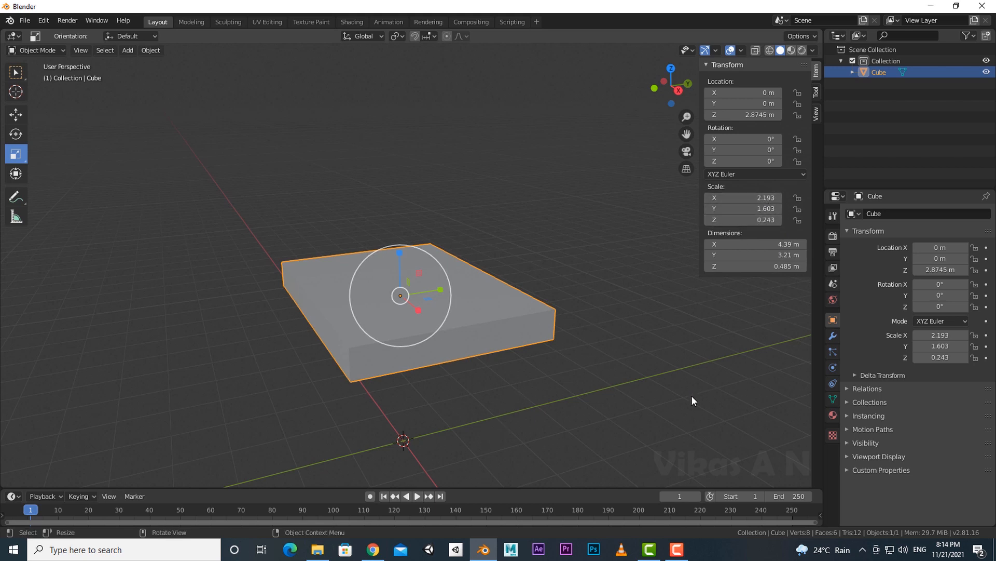
- Apply the slab's rotation and scale in Object Mode
click(553, 400)
click(500, 348)
key(ctrl+a)
middle_drag(592, 401, 595, 401)
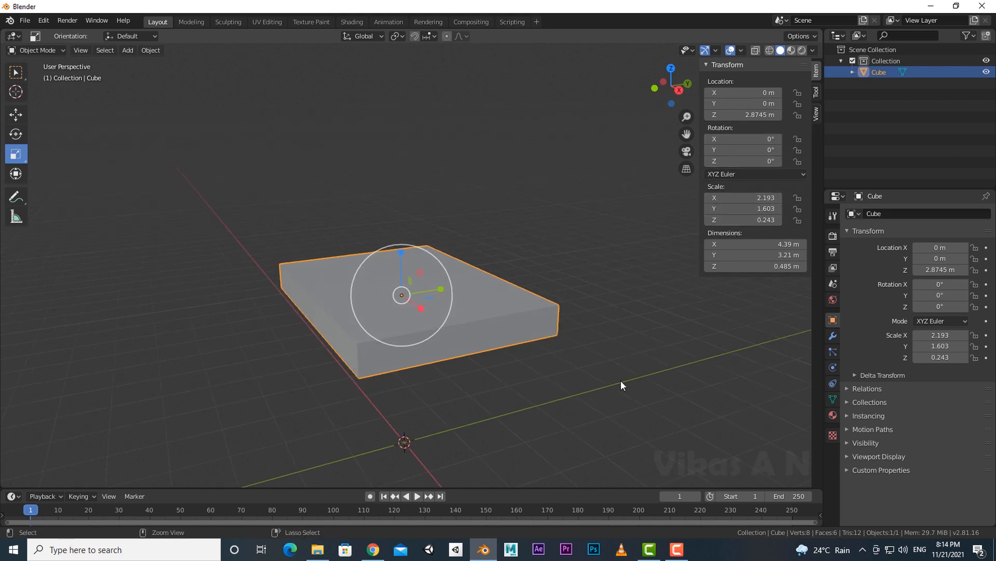
key(ctrl+a)
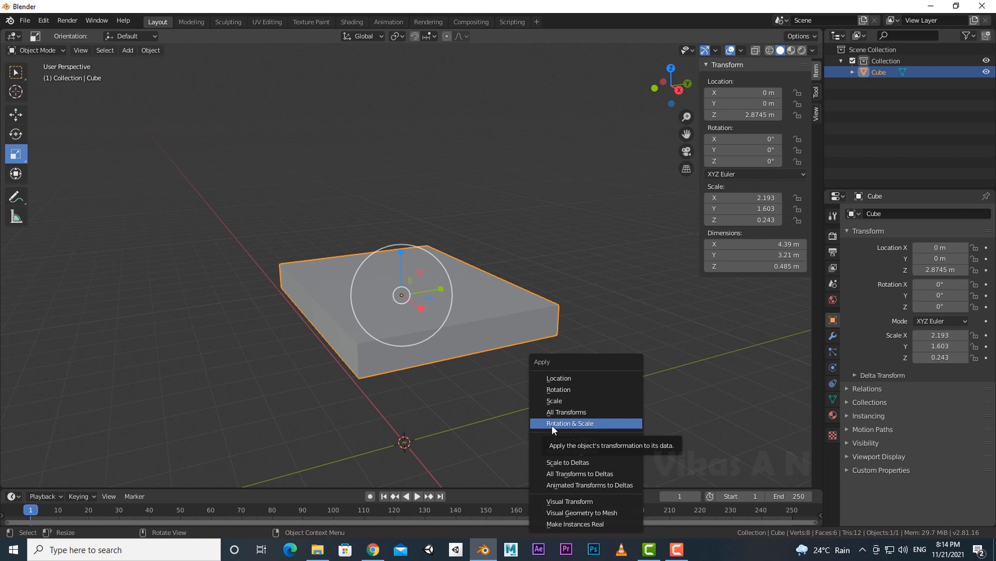
click(585, 423)
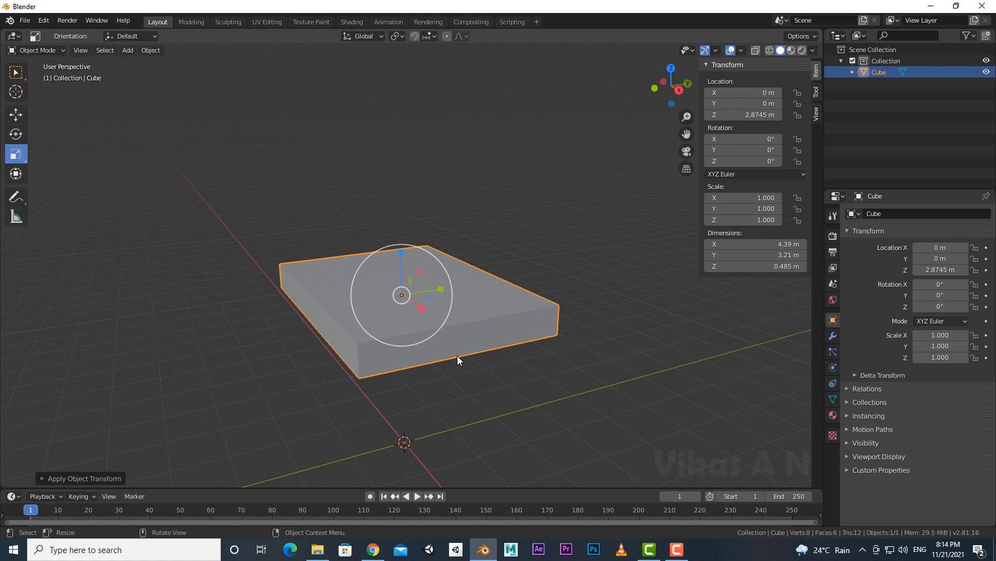
- Inset the slab's narrow end face in Edit Mode with a thickness of about 0.024
middle_drag(518, 390, 526, 387)
key(Tab)
scroll(525, 387, up, 3)
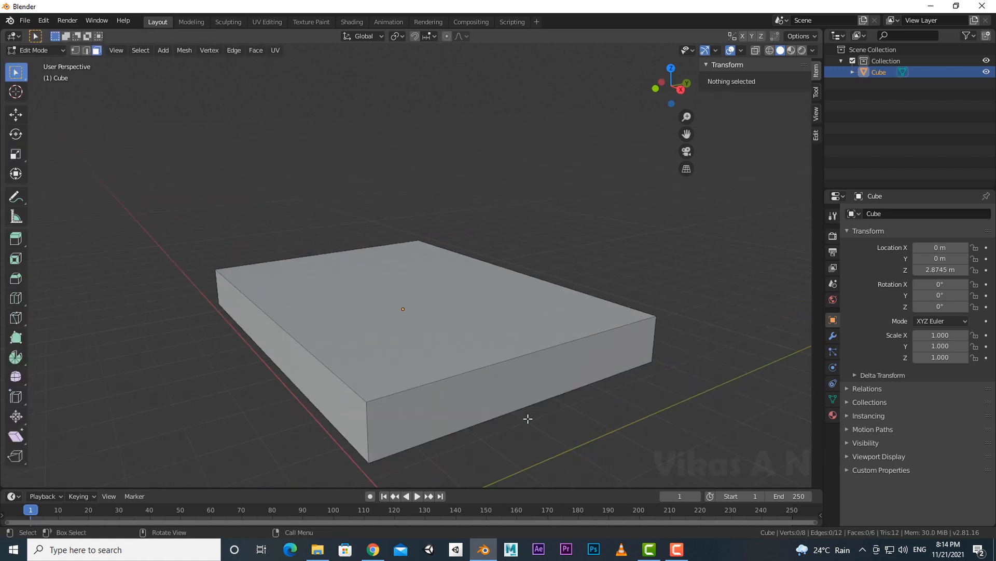
click(486, 358)
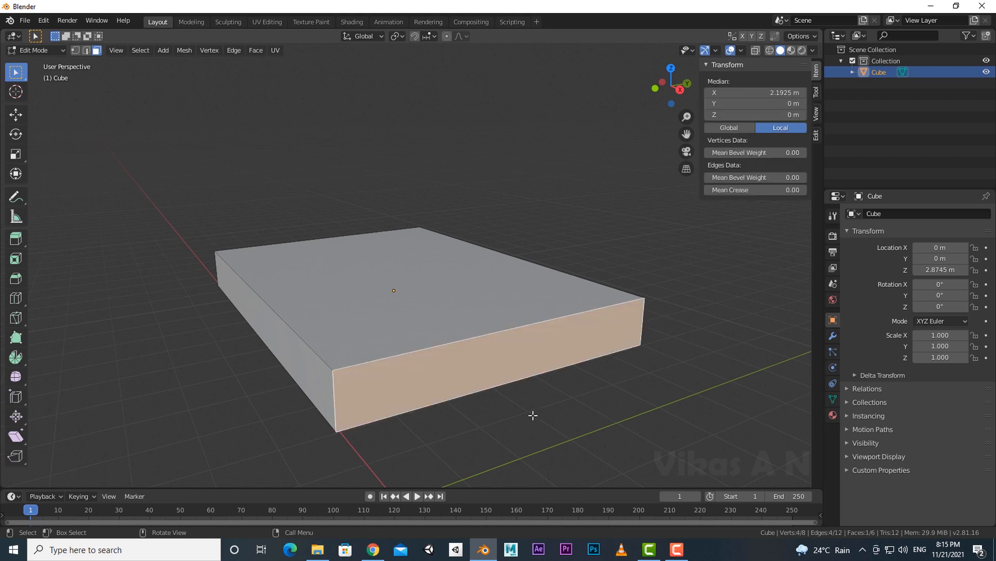
middle_drag(534, 411, 558, 412)
key(i)
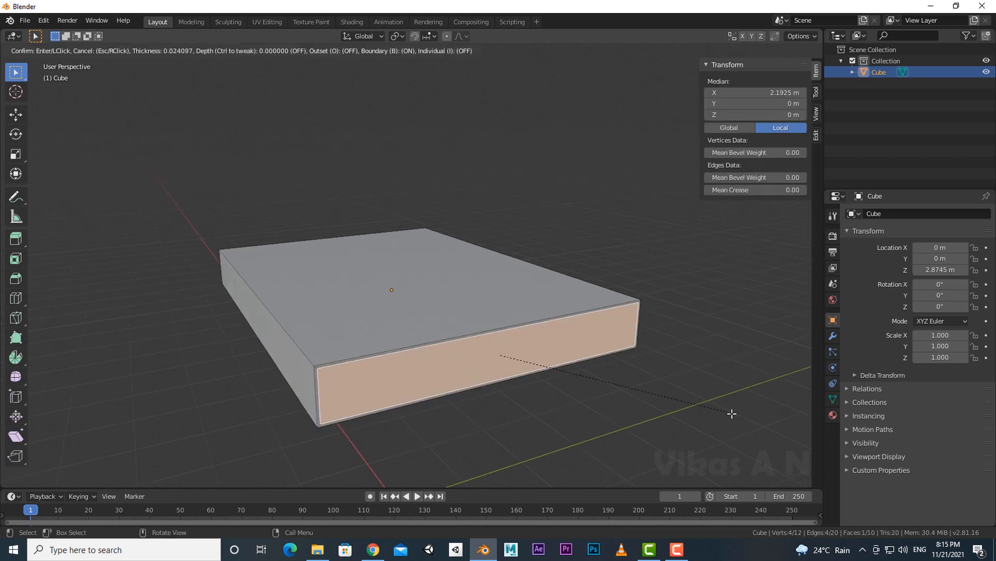
click(729, 411)
middle_drag(729, 411, 649, 425)
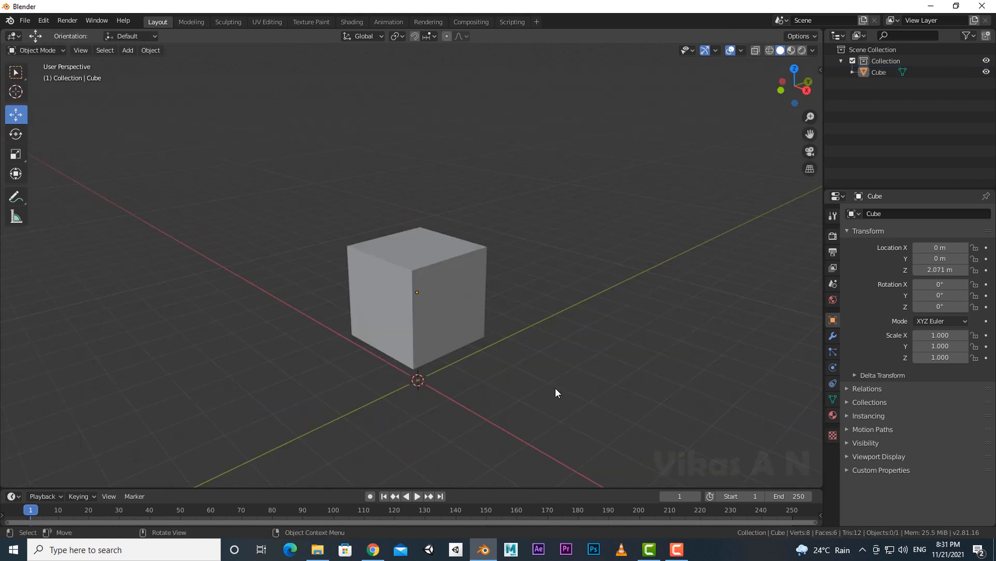
- Enter Edit Mode on the cube and select its top face and the two adjacent visible side faces
shift+middle_drag(474, 373, 497, 373)
click(453, 329)
key(Tab)
scroll(505, 371, up, 1)
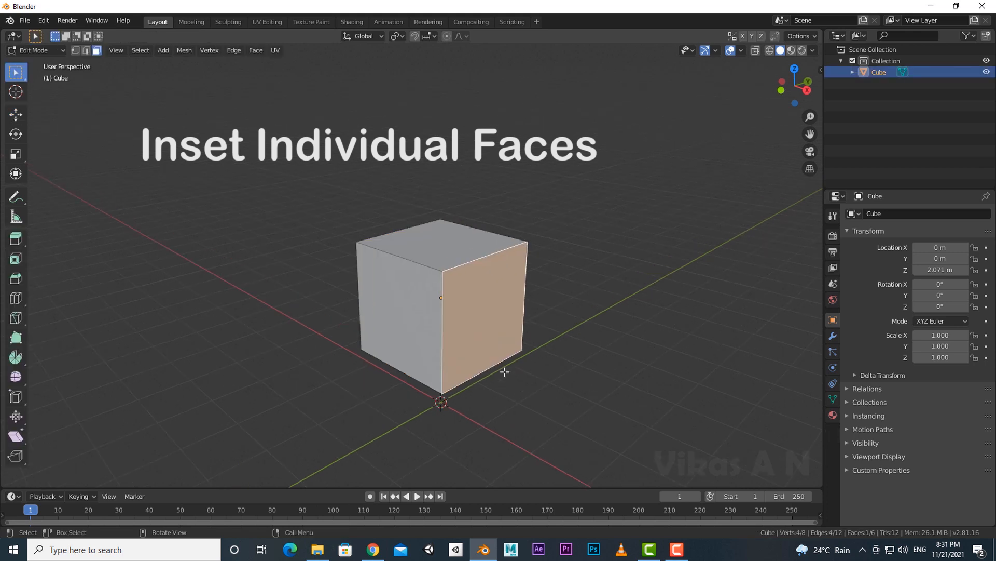
scroll(505, 372, up, 1)
click(549, 392)
click(489, 338)
shift+click(418, 310)
shift+click(439, 258)
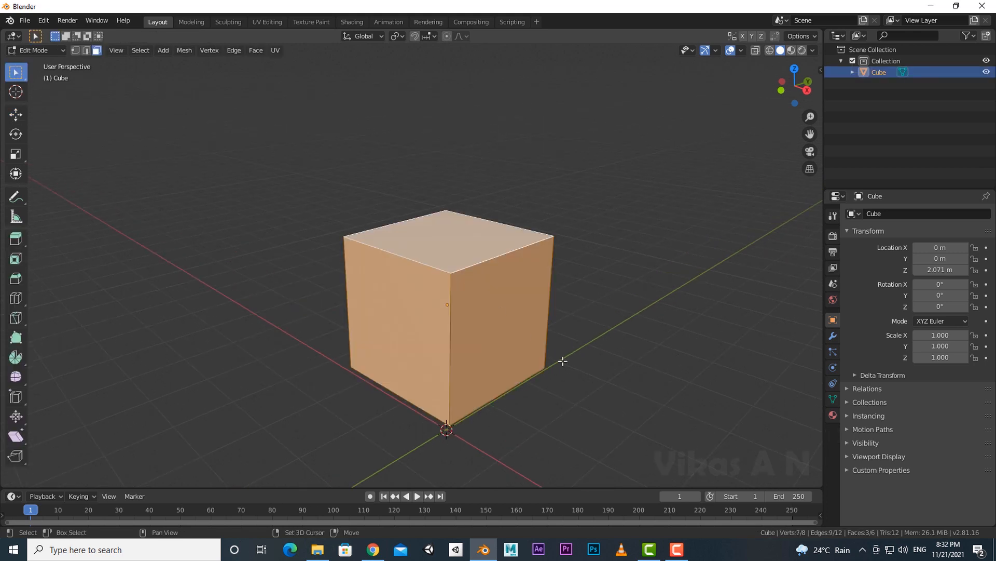
- Extrude the cube's three selected faces outward as individual faces
middle_drag(563, 361, 594, 372)
scroll(591, 370, down, 1)
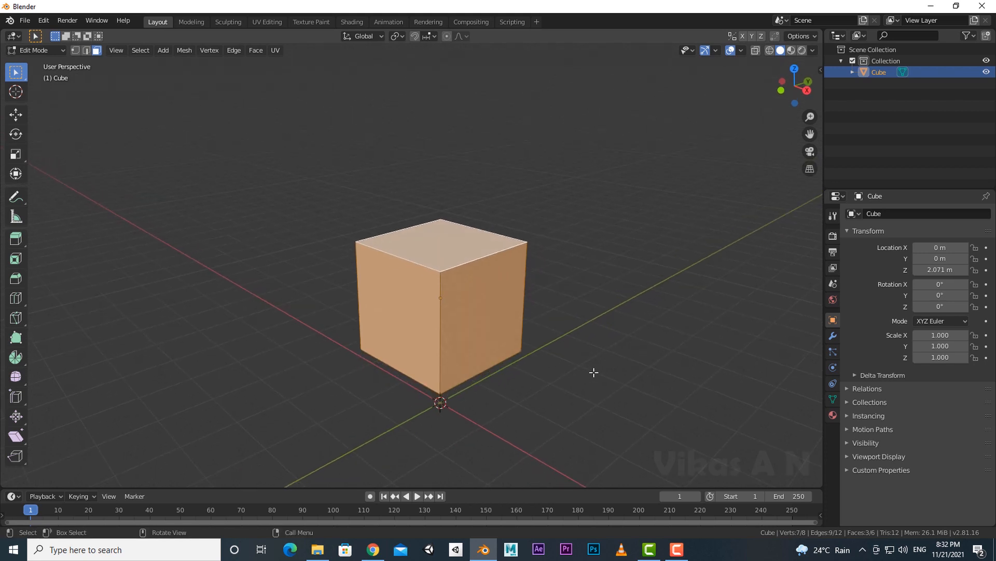
key(alt+e)
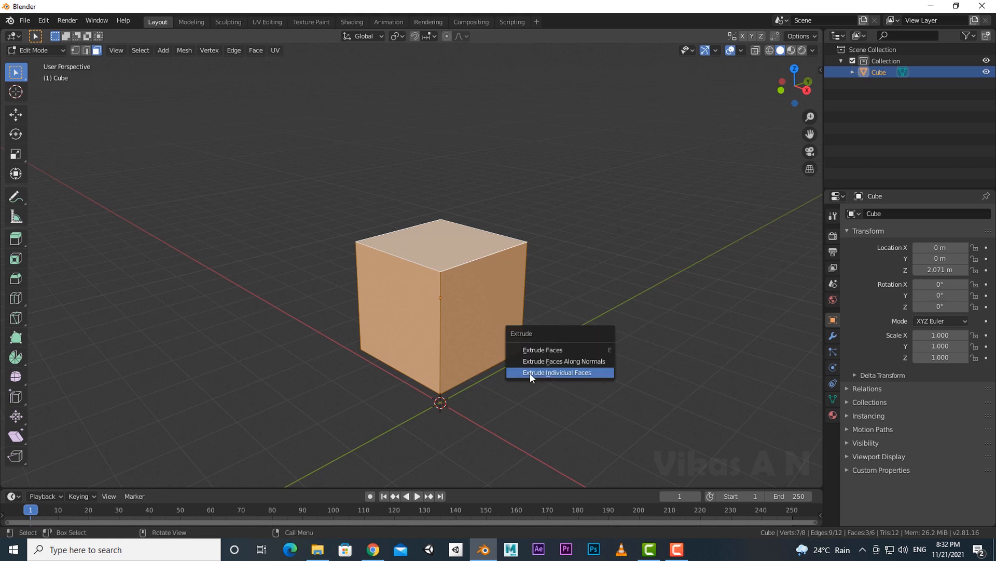
click(575, 373)
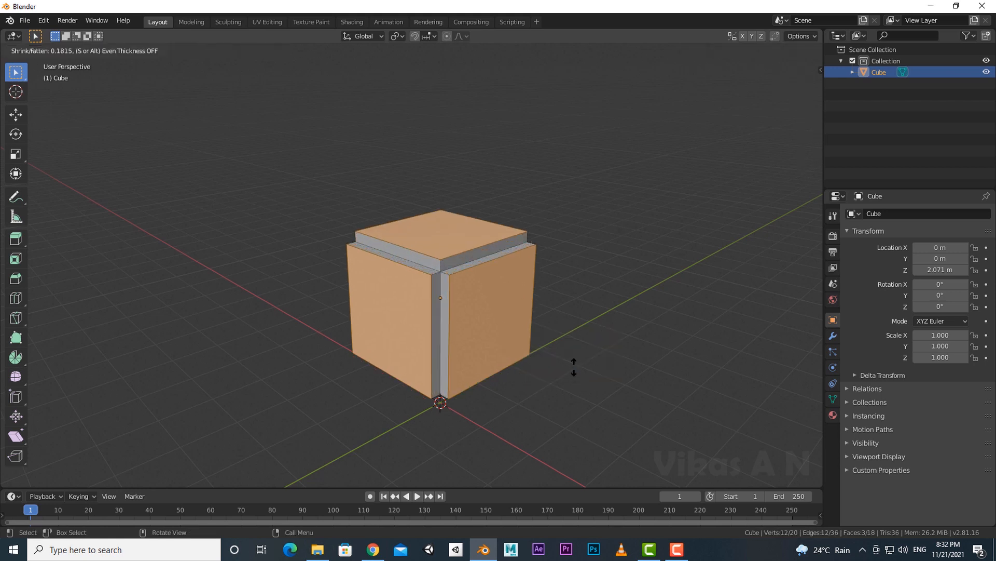
click(583, 338)
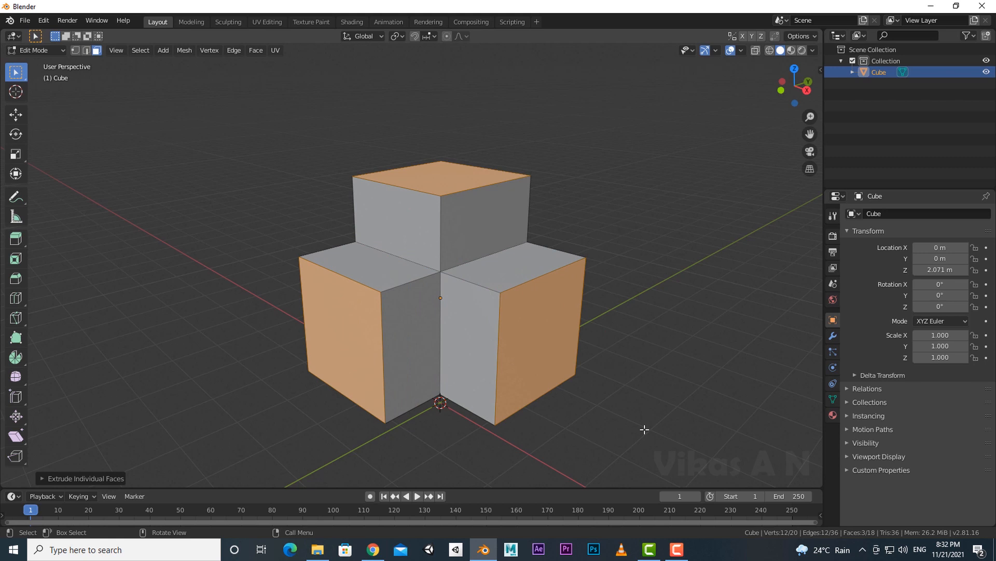
- Undo the individual-face extrusion and the multi-face selection, and select only one side face of the cube
key(ctrl+z)
key(ctrl+z)
key(ctrl+z)
key(ctrl+z)
click(476, 332)
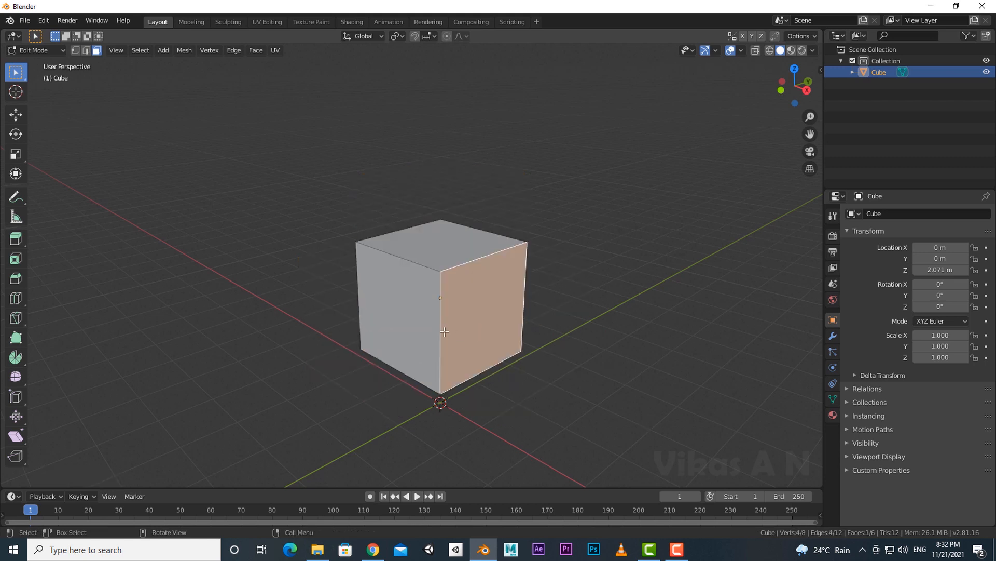
- Restore the selection of the cube's top and two adjacent side faces and inset them together as one joined region
key(ctrl+shift+z)
key(ctrl+shift+z)
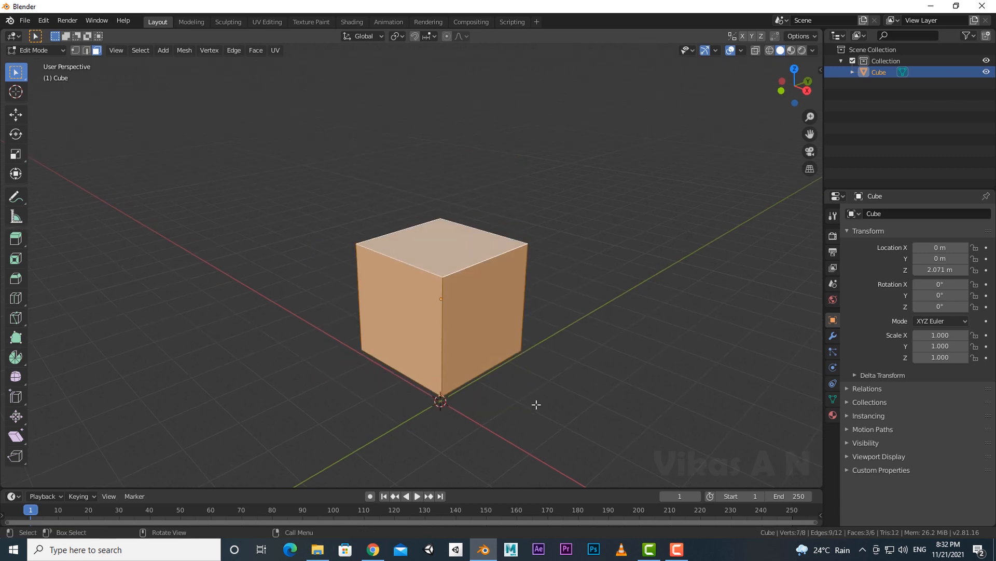
key(i)
click(537, 370)
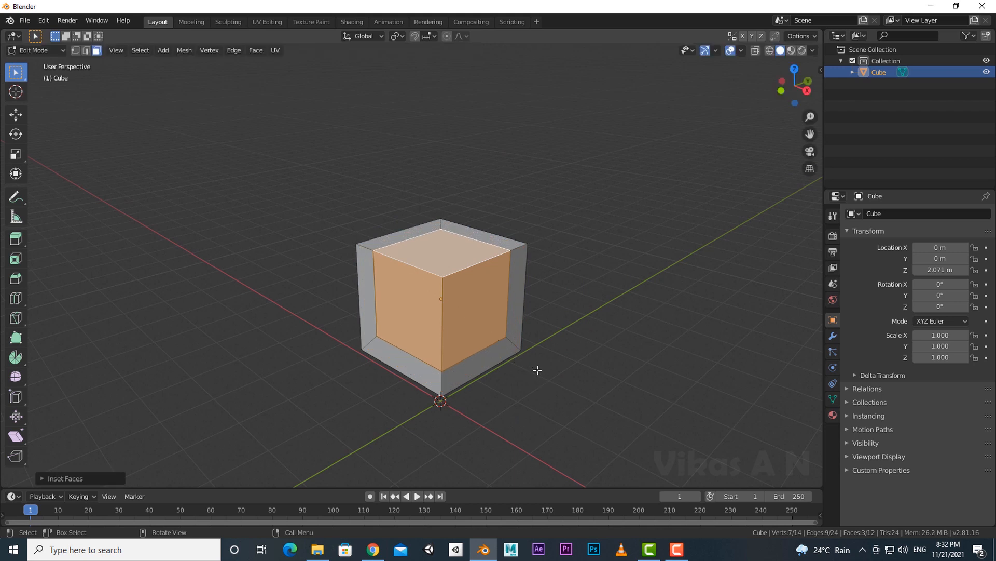
middle_drag(576, 399, 553, 412)
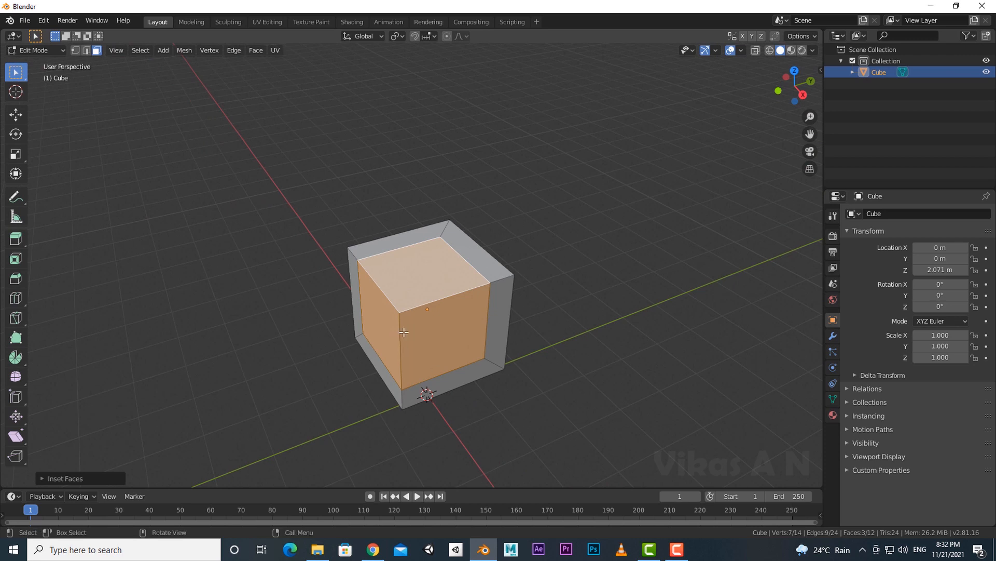
middle_drag(475, 353, 475, 339)
- Undo the joined inset and the three-face selection, going back to a single selected side face on the plain cube
key(ctrl+z)
key(ctrl+z)
key(ctrl+z)
key(ctrl+z)
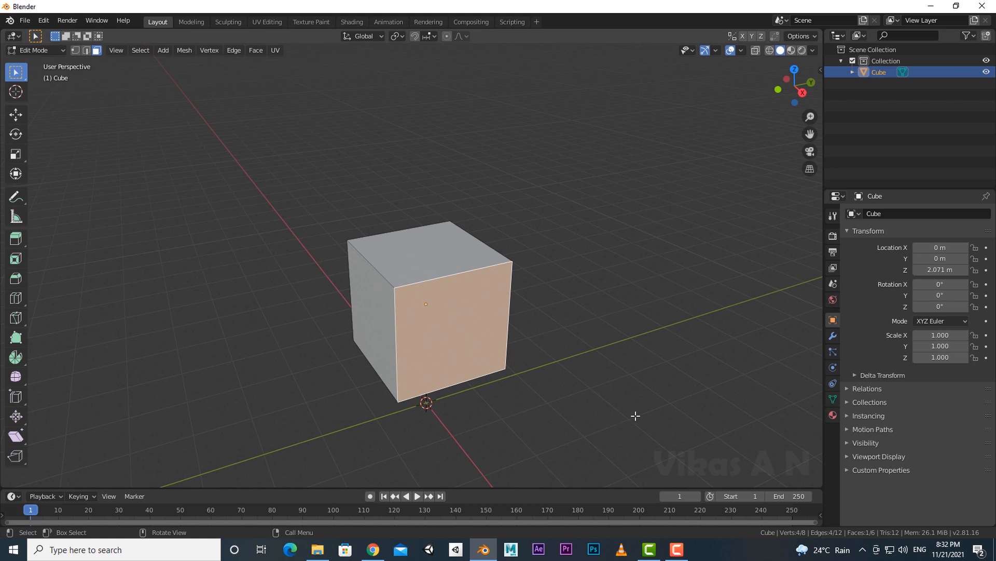
- Inset the selected side face and the top face of the cube separately, one after the other
key(i)
click(615, 402)
click(429, 272)
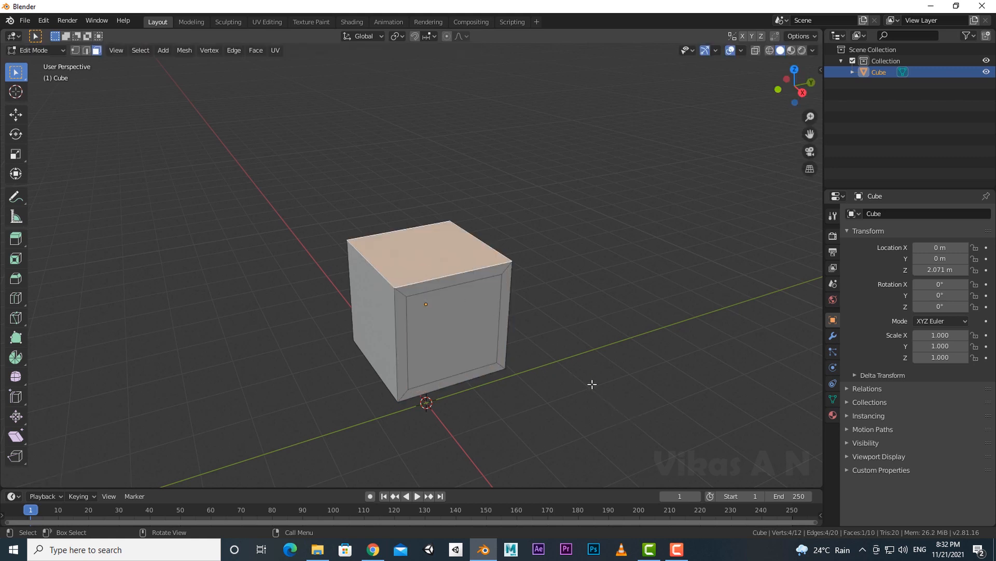
key(i)
click(576, 383)
mouse_move(528, 389)
middle_down()
mouse_move(555, 431)
mouse_move(523, 381)
middle_up()
- Undo the separate insets on the side and top faces
key(ctrl+z)
key(ctrl+z)
key(ctrl+z)
key(ctrl+z)
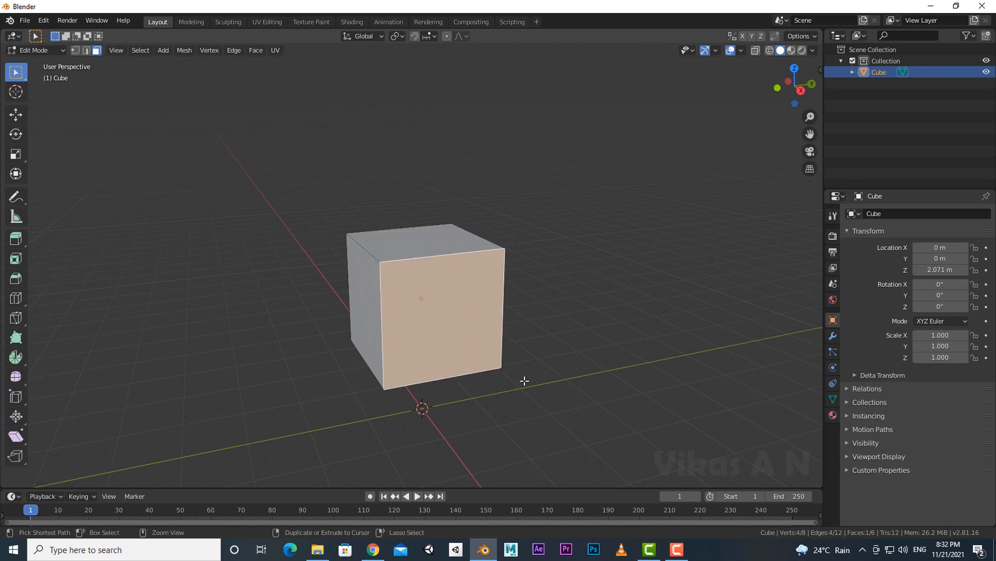
- Select the cube's two visible side faces and top face, and inset them in one operation with the Individual option on
click(474, 345)
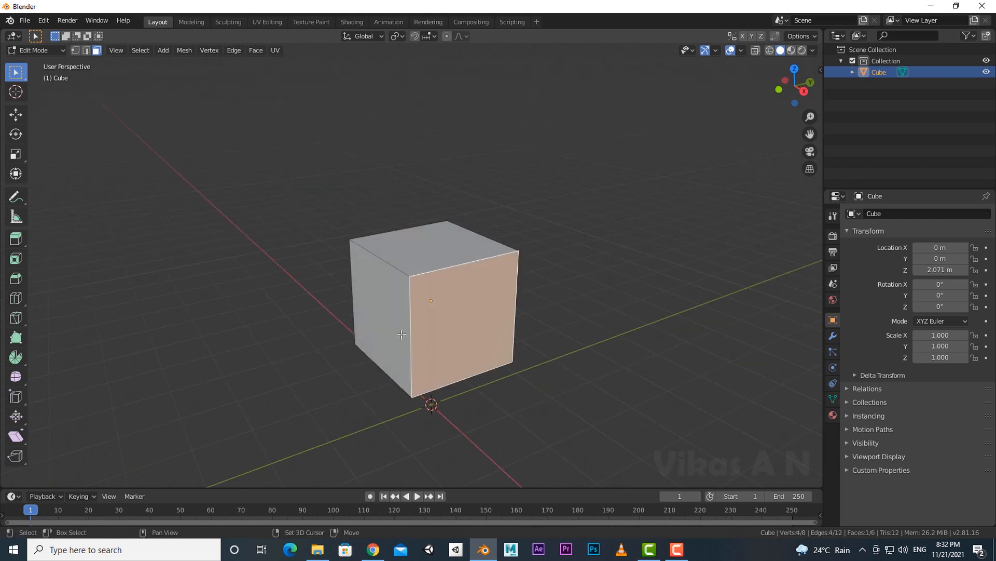
shift+click(392, 321)
shift+click(431, 255)
middle_drag(494, 401, 526, 405)
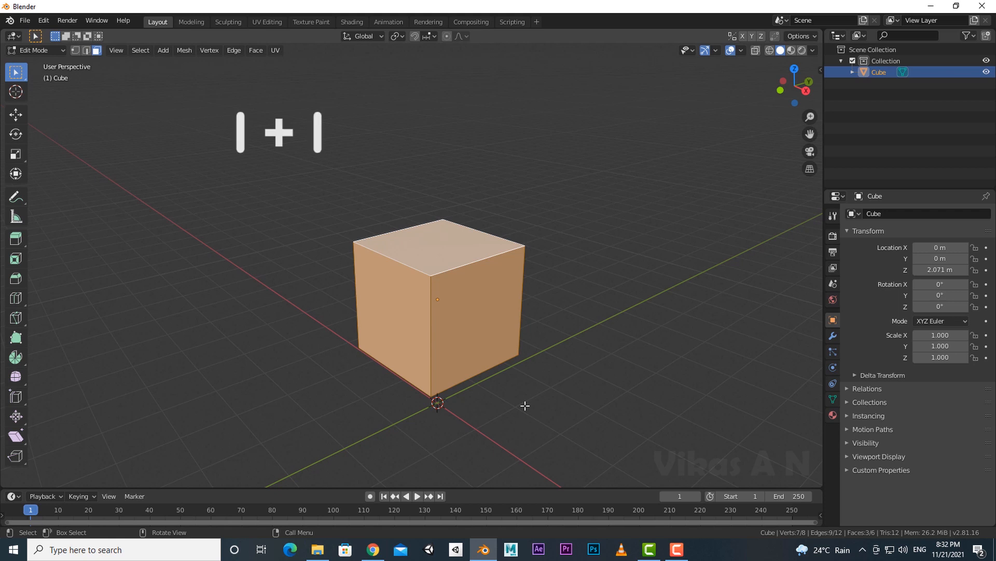
key(i)
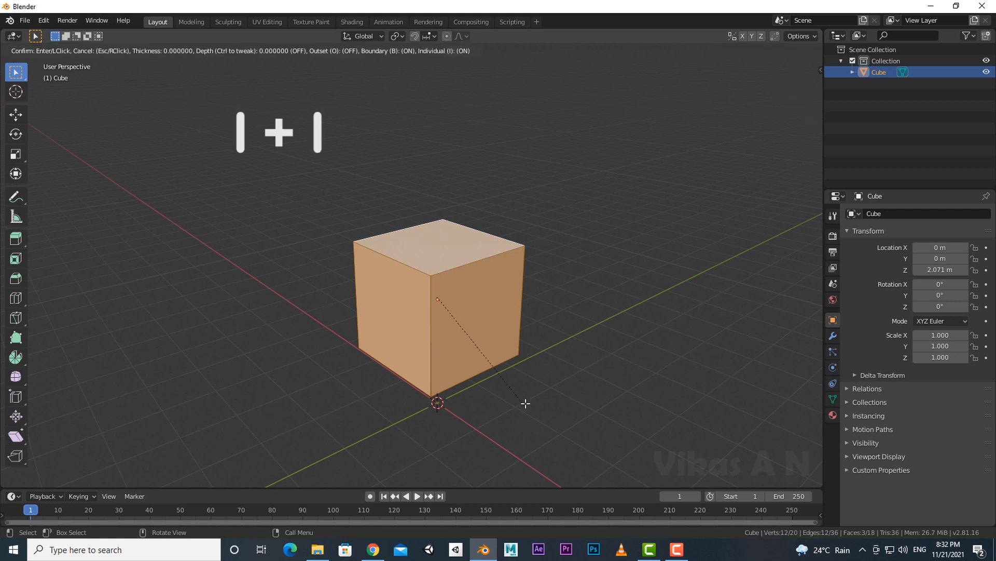
click(523, 385)
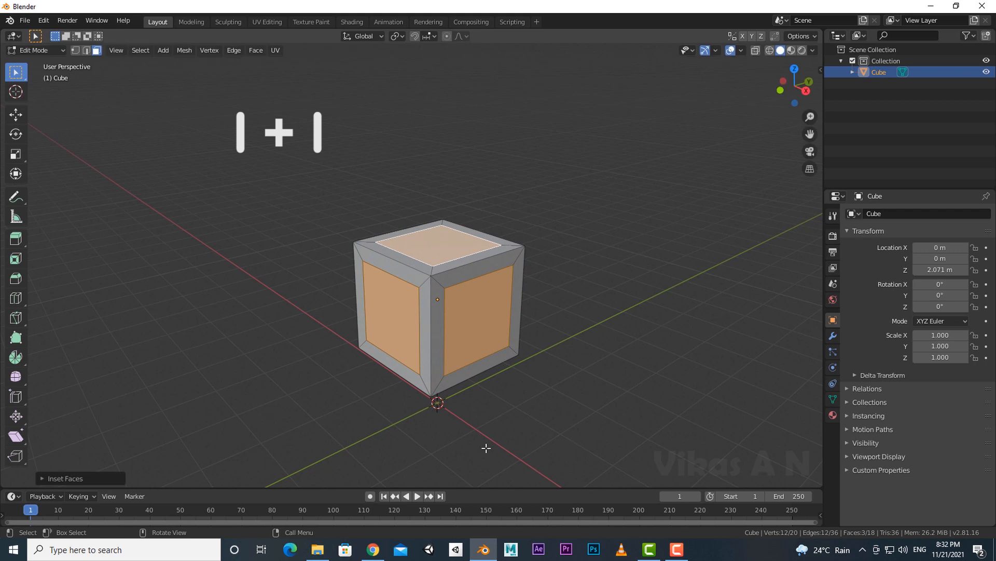
mouse_move(485, 448)
middle_down()
mouse_move(467, 410)
mouse_move(554, 407)
mouse_move(482, 445)
mouse_move(502, 453)
middle_up()
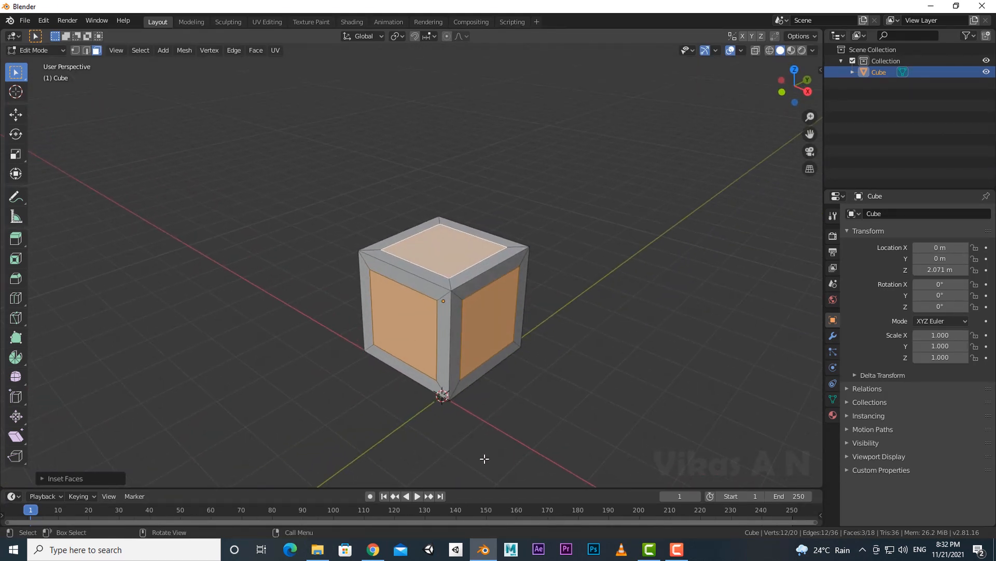
mouse_move(544, 444)
middle_down()
mouse_move(525, 431)
mouse_move(545, 416)
mouse_move(548, 436)
middle_up()
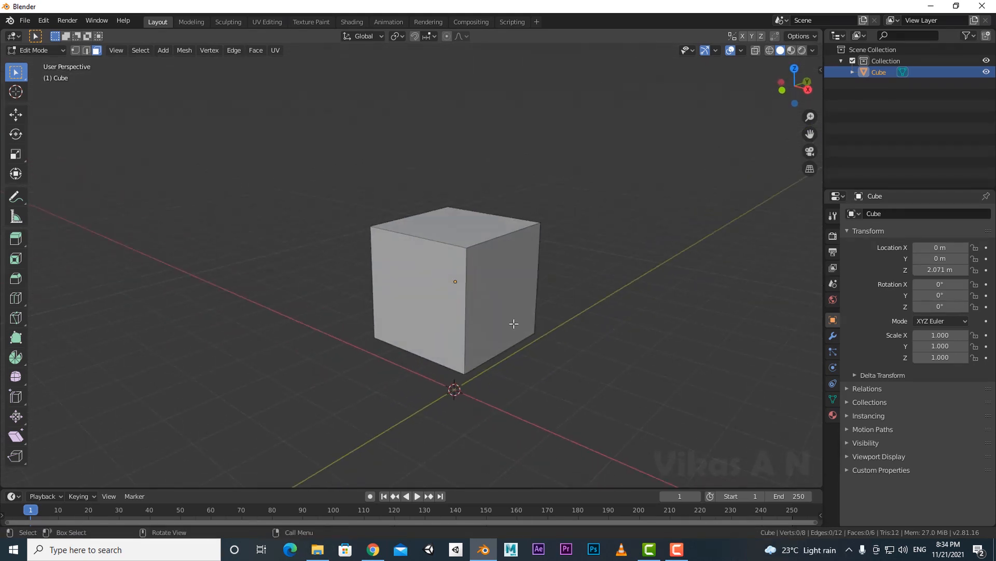
- Select all faces of the plain cube and inset each one individually, leaving a narrow frame around every face
click(508, 309)
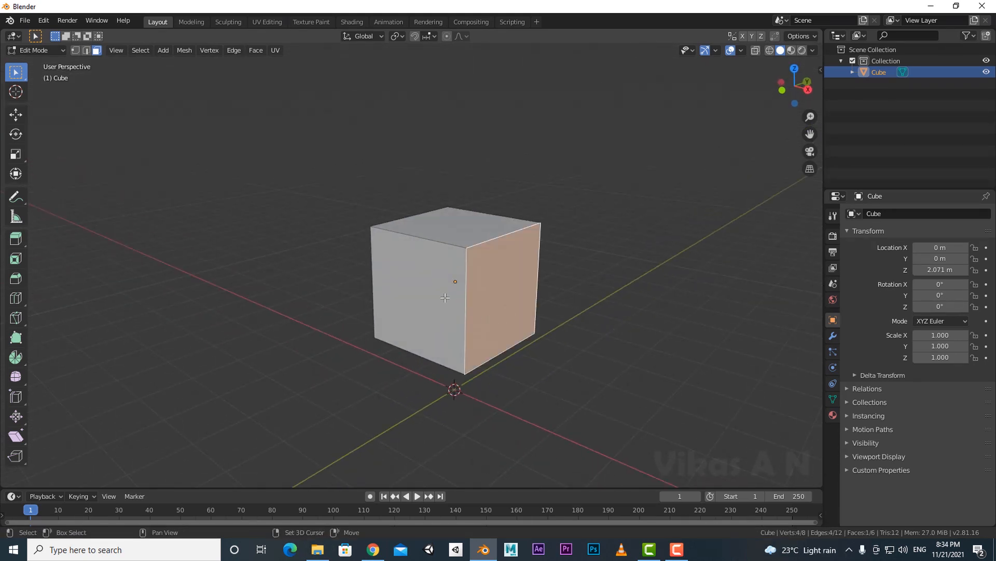
shift+click(525, 364)
click(600, 385)
key(a)
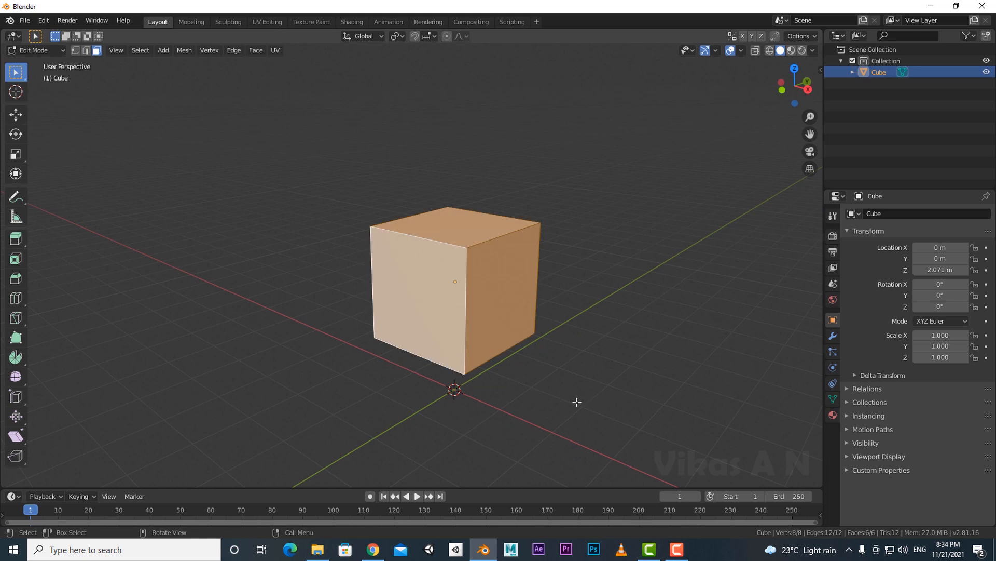
middle_drag(576, 403, 601, 369)
key(i)
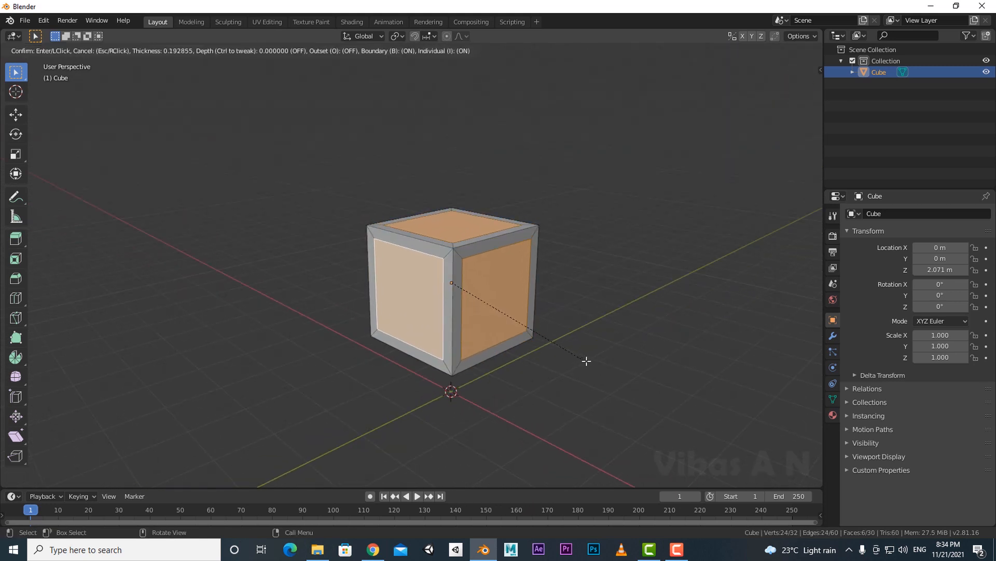
click(587, 360)
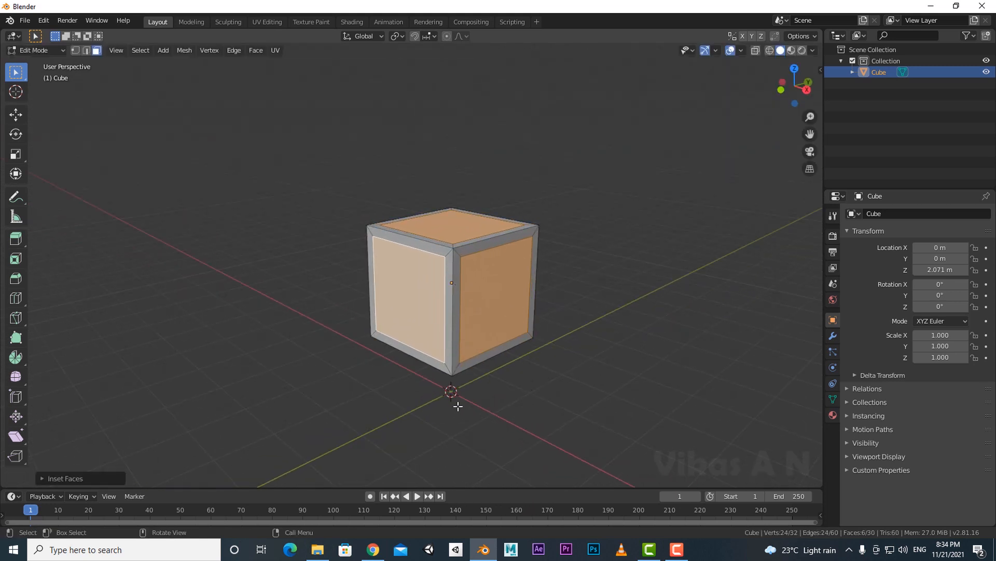
middle_drag(434, 403, 471, 427)
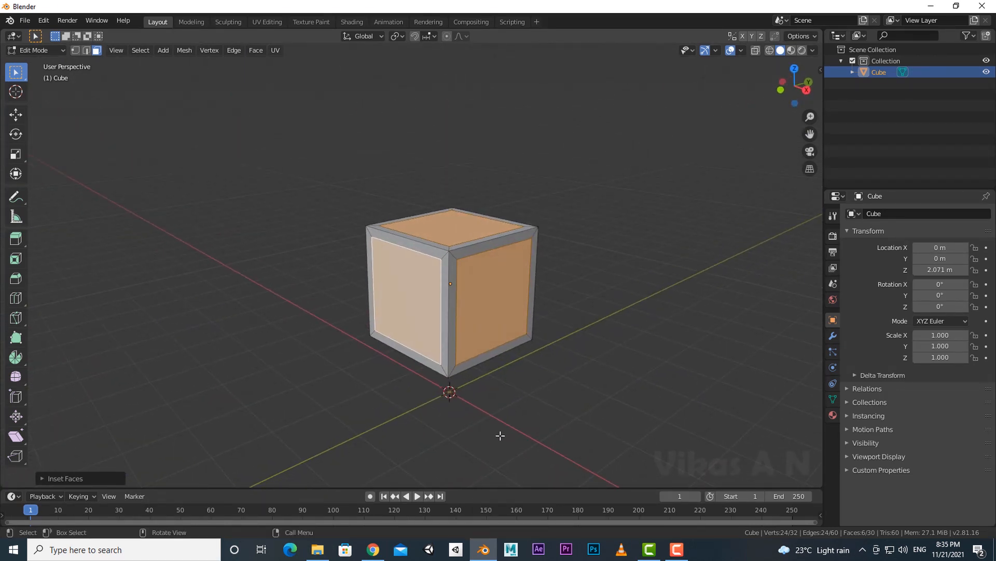
- Extrude the cube's six inset faces outward with Extrude Individual Faces
key(alt+e)
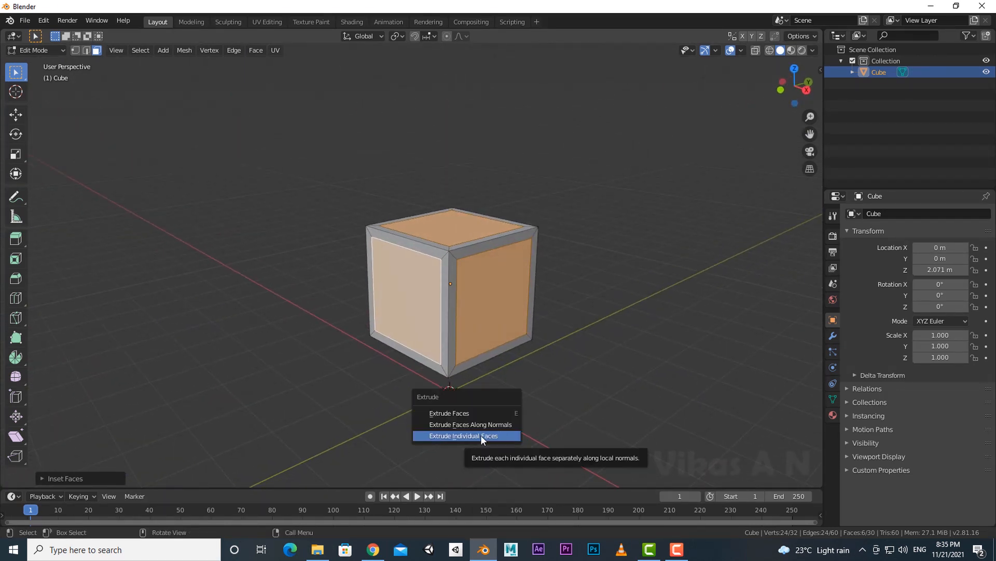
click(481, 435)
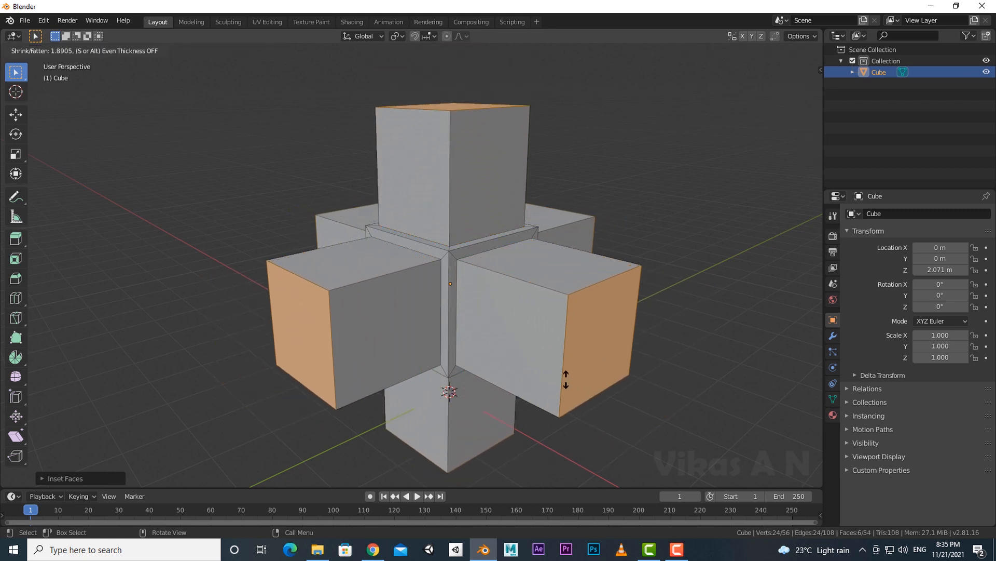
click(576, 360)
- Try scaling down the six extruded end faces around their shared median point, and undo the scaling
middle_drag(516, 418, 598, 444)
key(s)
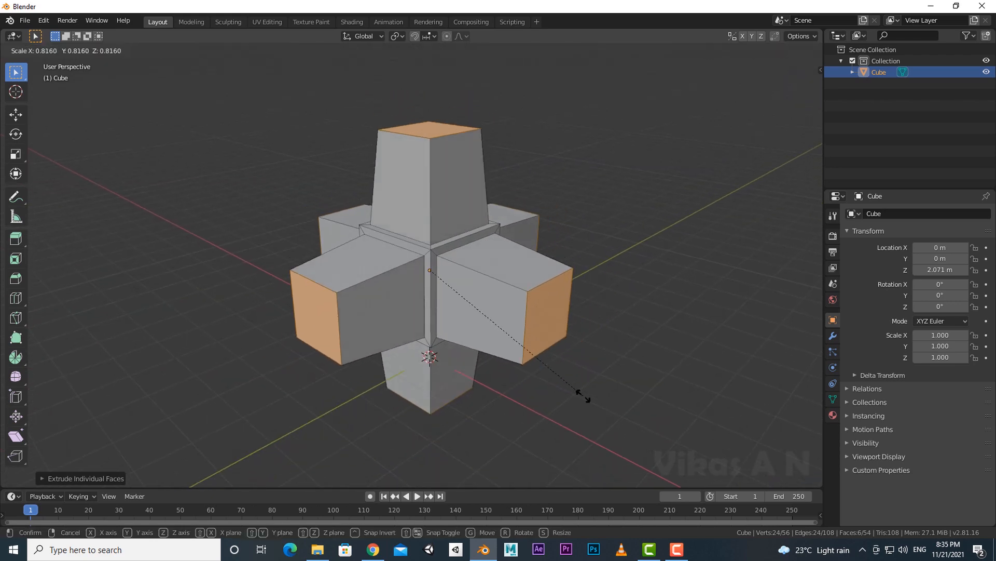
click(538, 364)
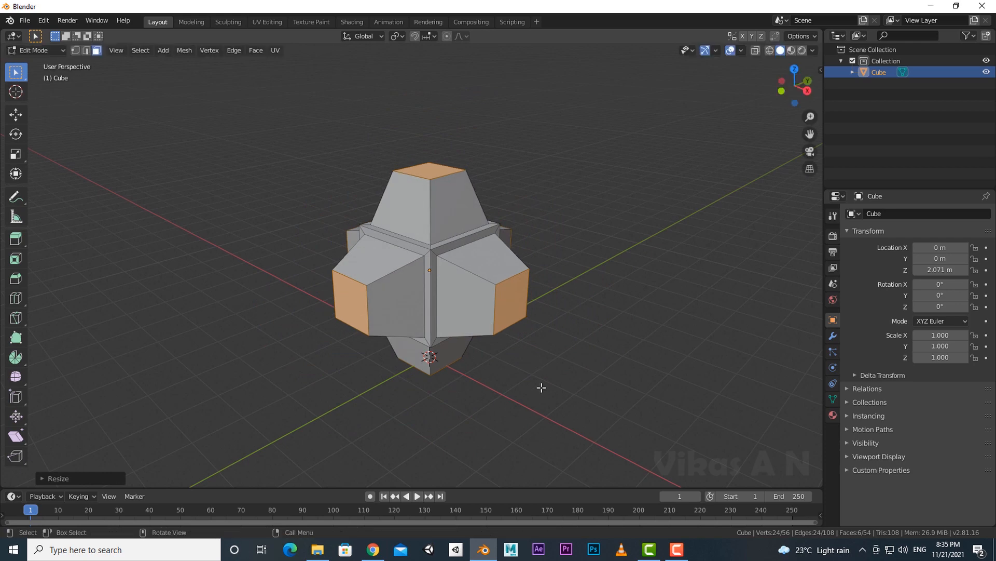
key(ctrl+z)
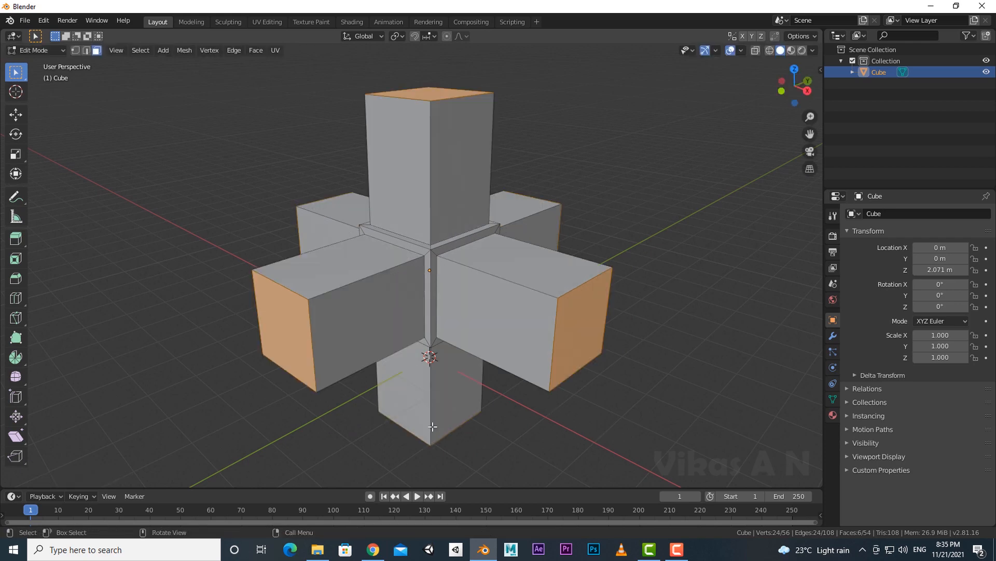
- Try an individual inset on the six extruded end faces, and undo both the inset and the extrusion
mouse_move(433, 426)
middle_down()
mouse_move(385, 356)
mouse_move(407, 338)
mouse_move(218, 398)
mouse_move(334, 445)
mouse_move(379, 412)
mouse_move(429, 409)
middle_up()
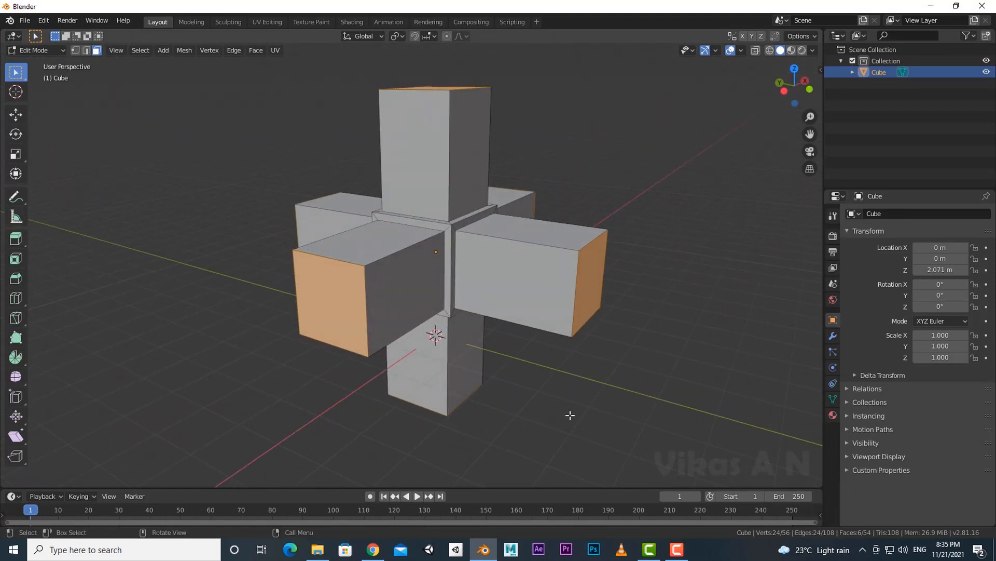
middle_drag(569, 415, 595, 439)
key(i)
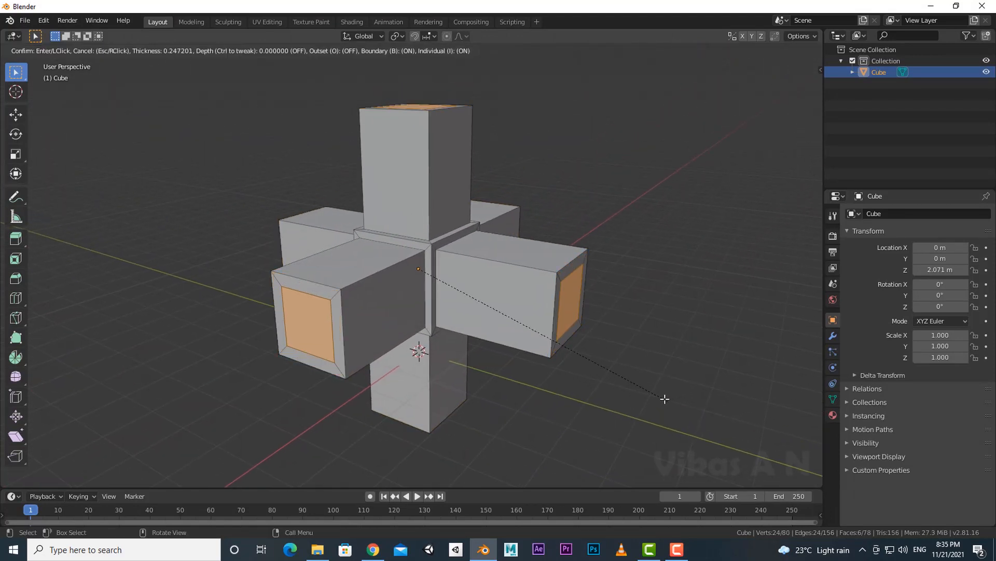
click(652, 391)
key(ctrl+z)
key(ctrl+z)
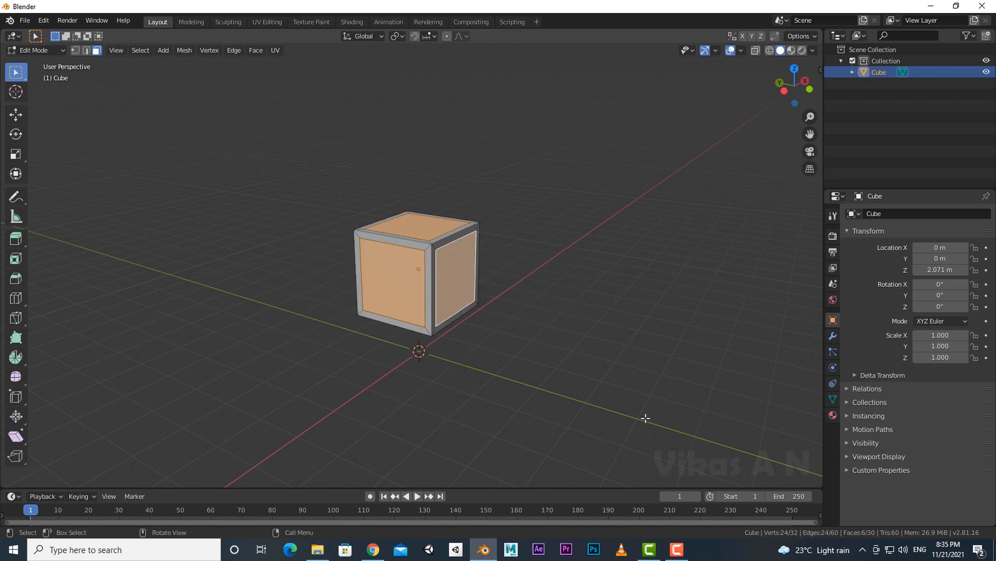
- Extrude the six inset faces outward again as individual faces, making six block-shaped arms
key(alt+e)
click(605, 414)
click(630, 403)
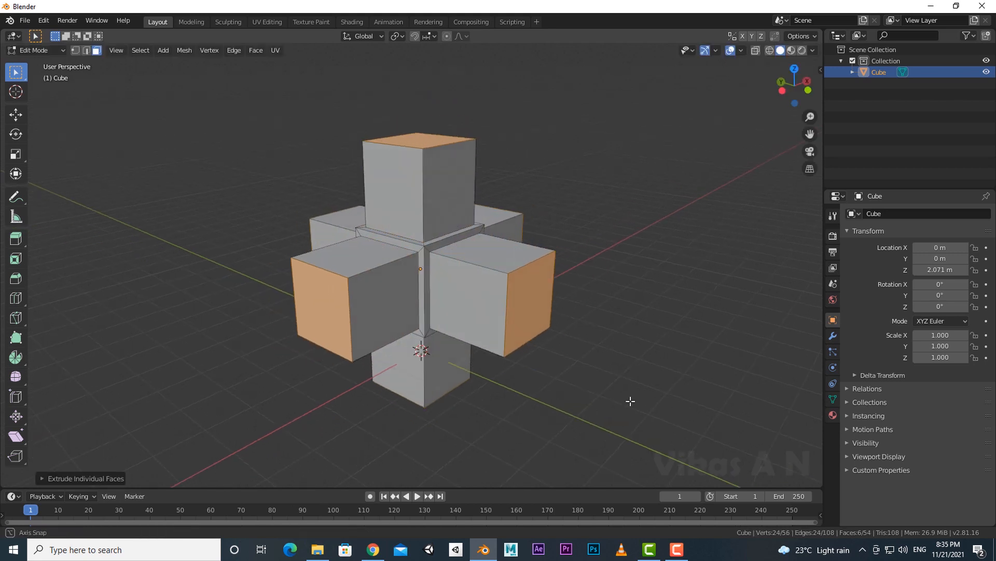
- Try scaling the arms' end faces inward around the common median point, and undo it
key(s)
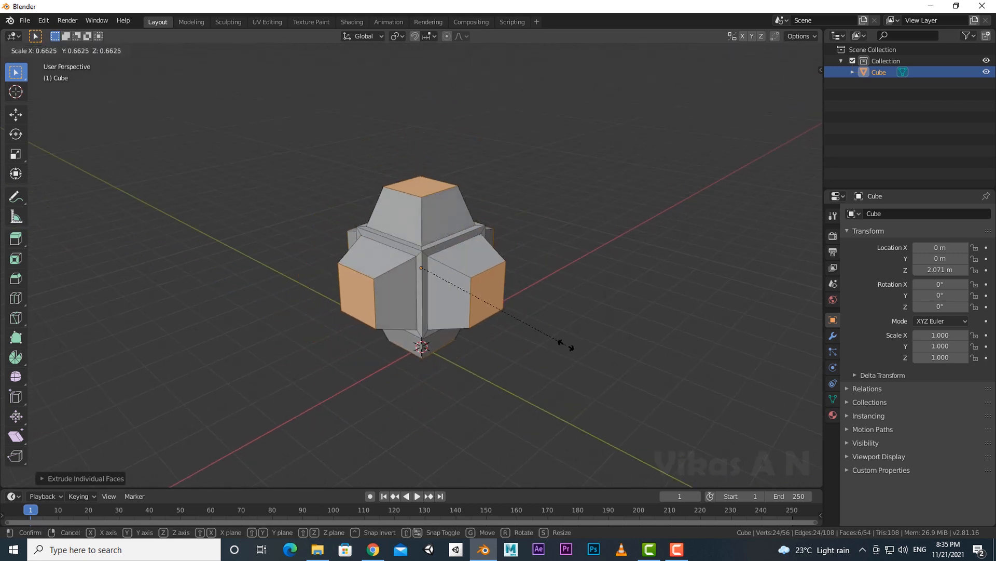
click(542, 334)
key(ctrl+z)
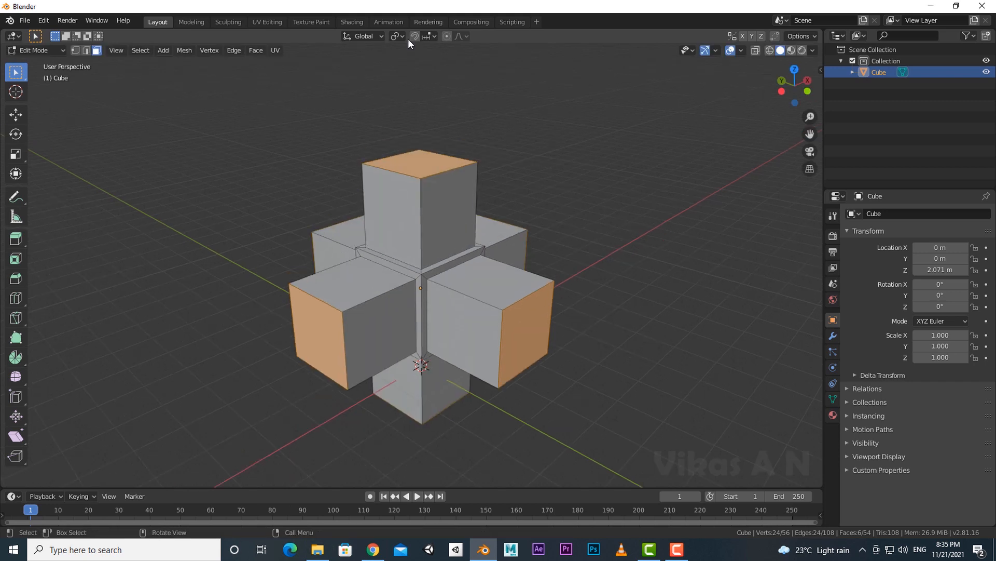
- Set the transform pivot point to Individual Origins
click(400, 37)
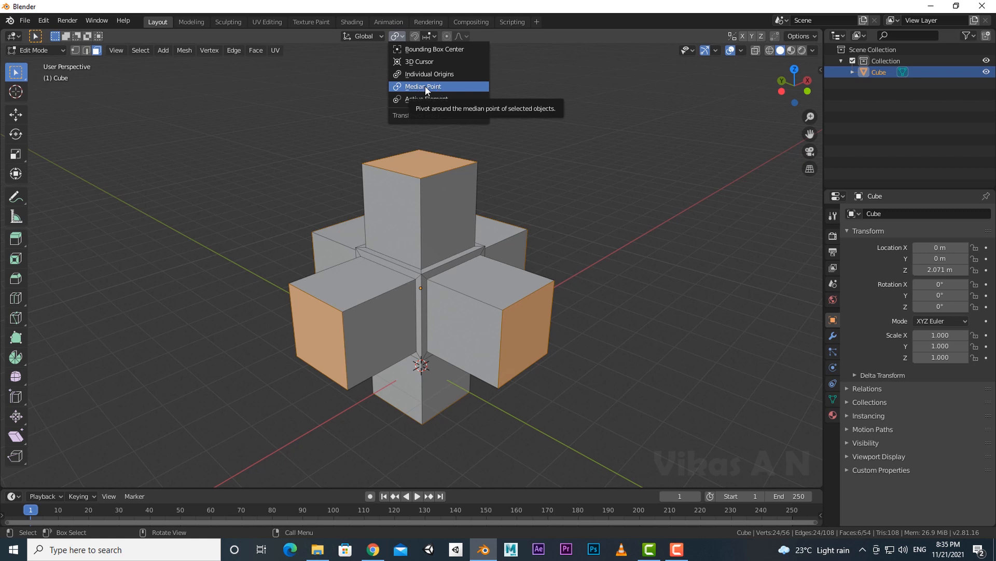
click(425, 85)
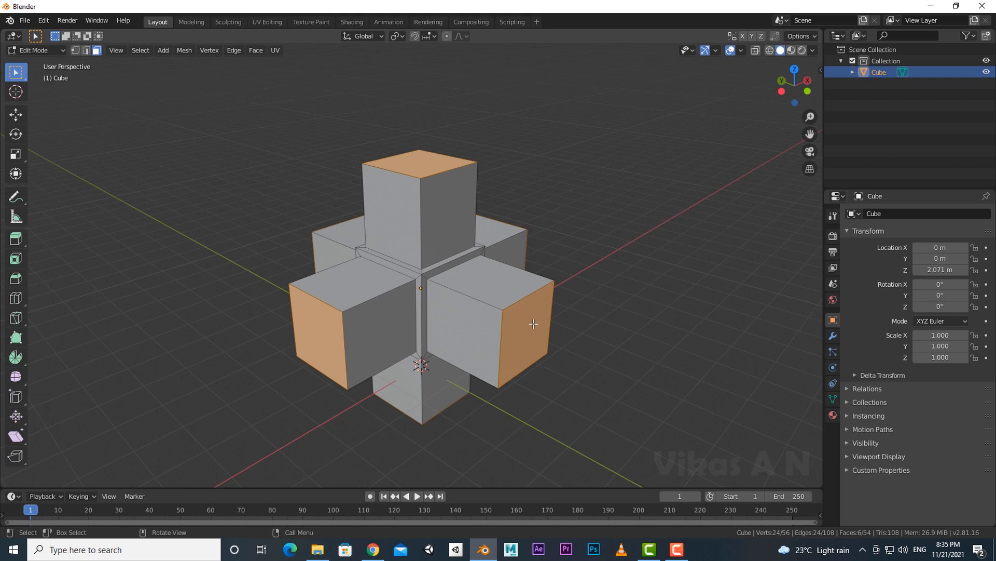
click(396, 37)
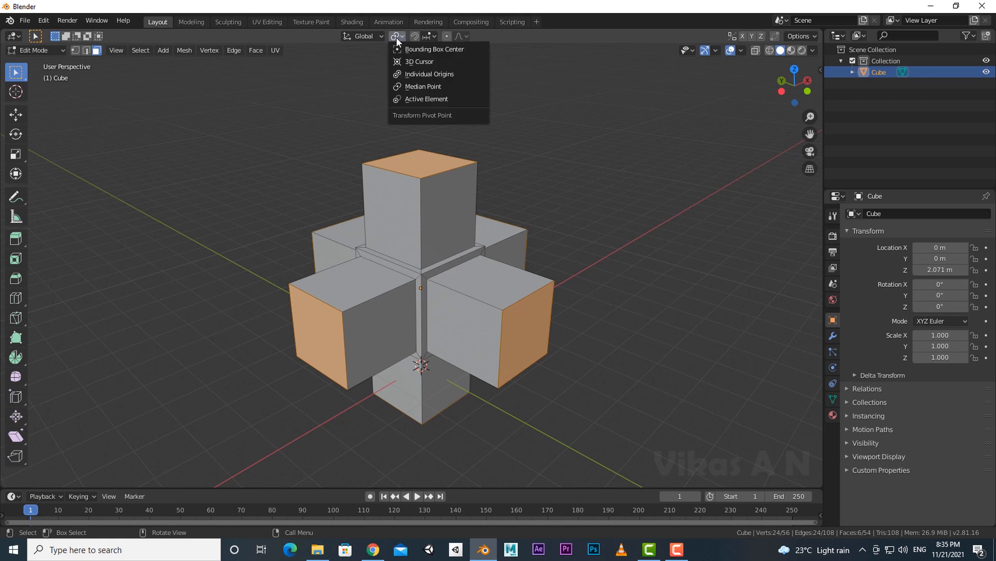
click(443, 71)
- Scale down the six selected end faces, each around its own center, so that the arms taper
middle_drag(591, 223, 588, 201)
key(s)
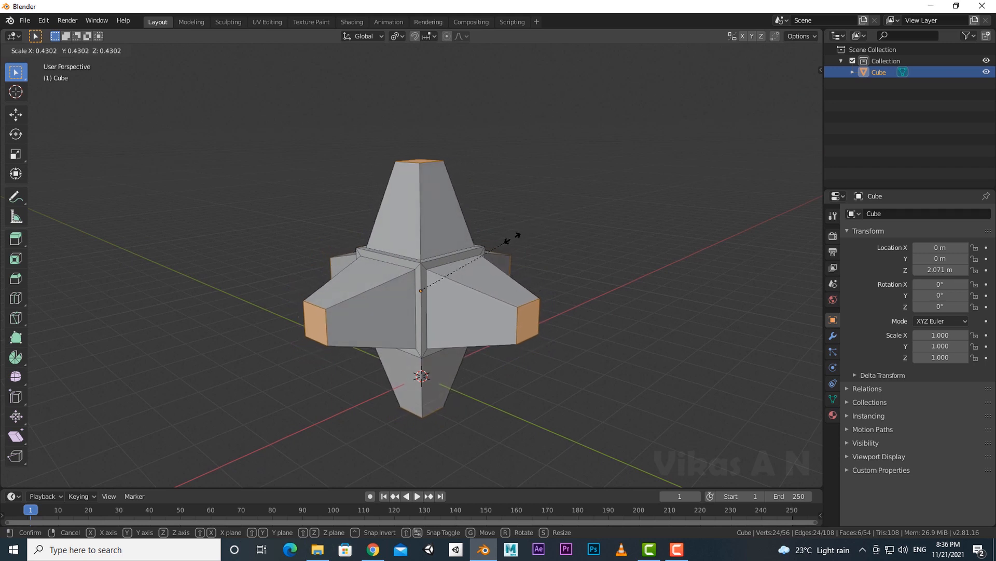
click(474, 280)
middle_drag(474, 281, 618, 298)
- Return to Object Mode and deselect the tapered cube shape
key(Tab)
click(661, 285)
scroll(503, 291, down, 3)
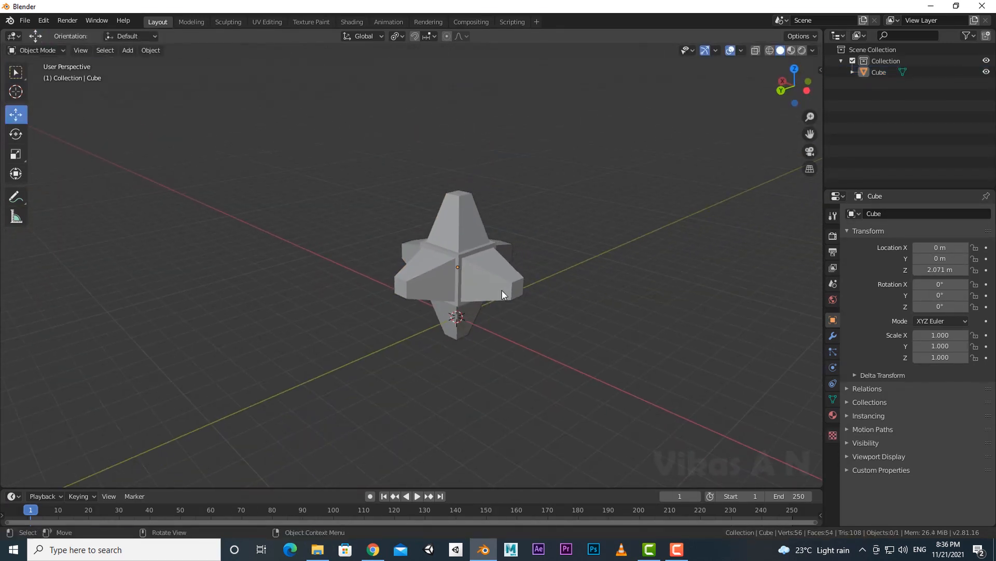
- Add an ico sphere mesh at the world origin
shift+middle_drag(503, 291, 592, 287)
key(shift+a)
mouse_move(321, 285)
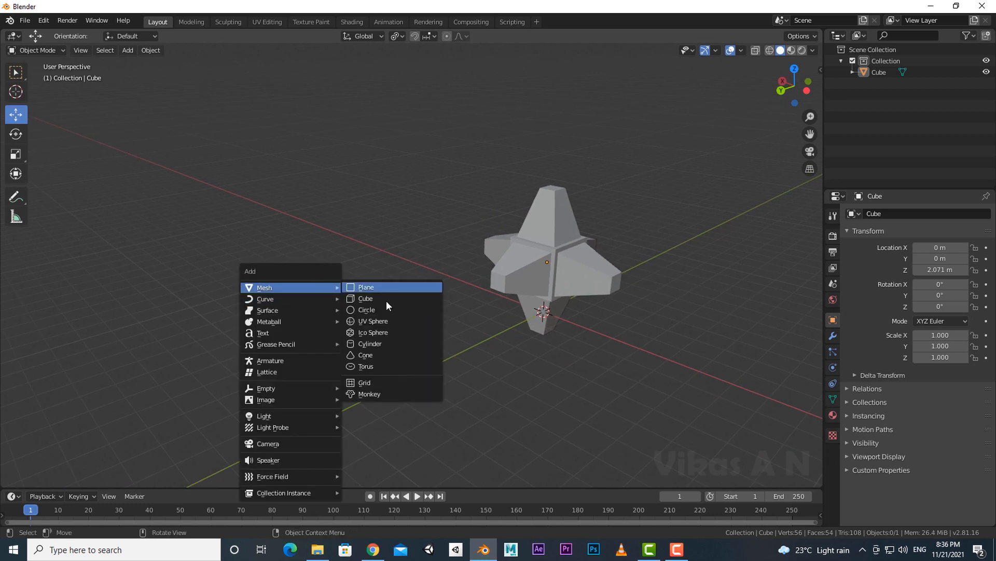
click(380, 332)
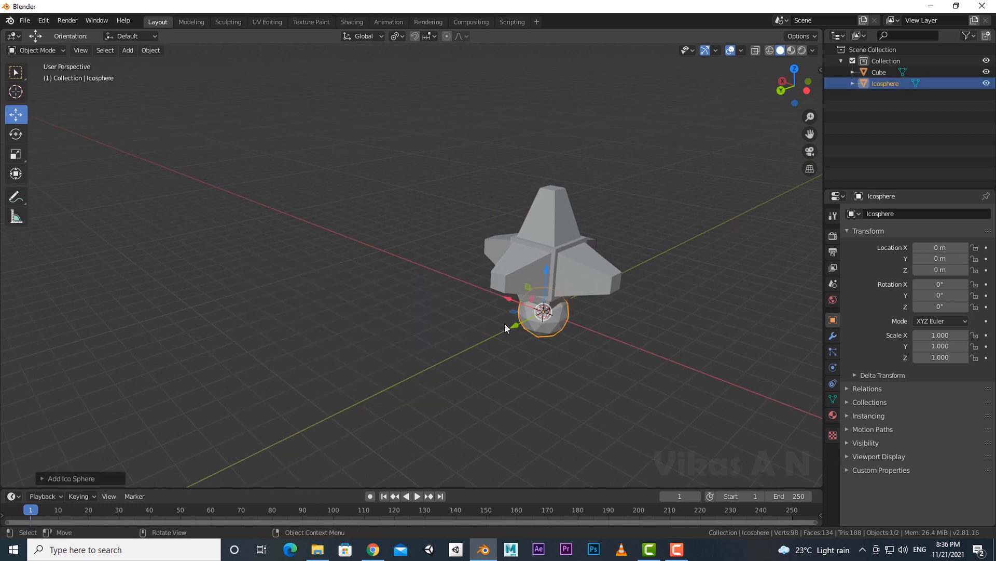
- Move the ico sphere clear of the tapered cube shape, to about Y 9.07 m and Z 3.63 m
drag(508, 330, 385, 334)
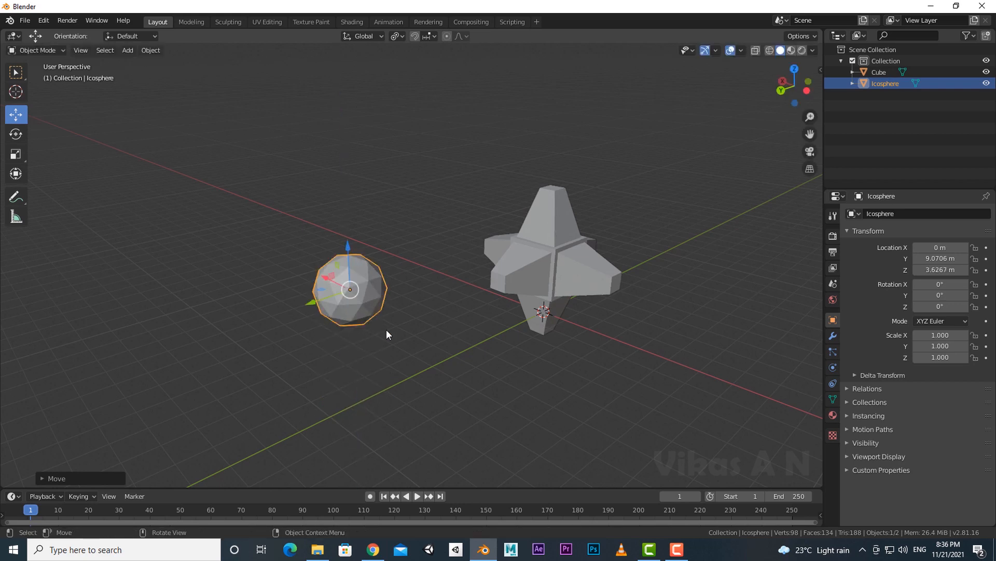
scroll(456, 325, up, 5)
scroll(471, 355, down, 3)
scroll(452, 369, up, 2)
- In Edit Mode, inset all faces of the ico sphere individually, leaving a narrow border around each triangle
key(Tab)
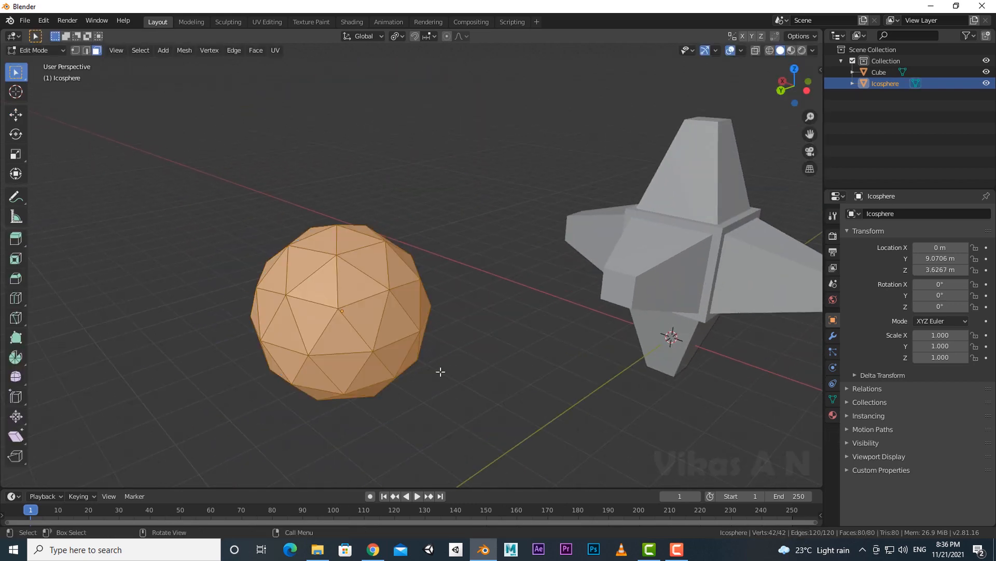
mouse_move(380, 364)
middle_down()
mouse_move(425, 365)
mouse_move(378, 366)
middle_up()
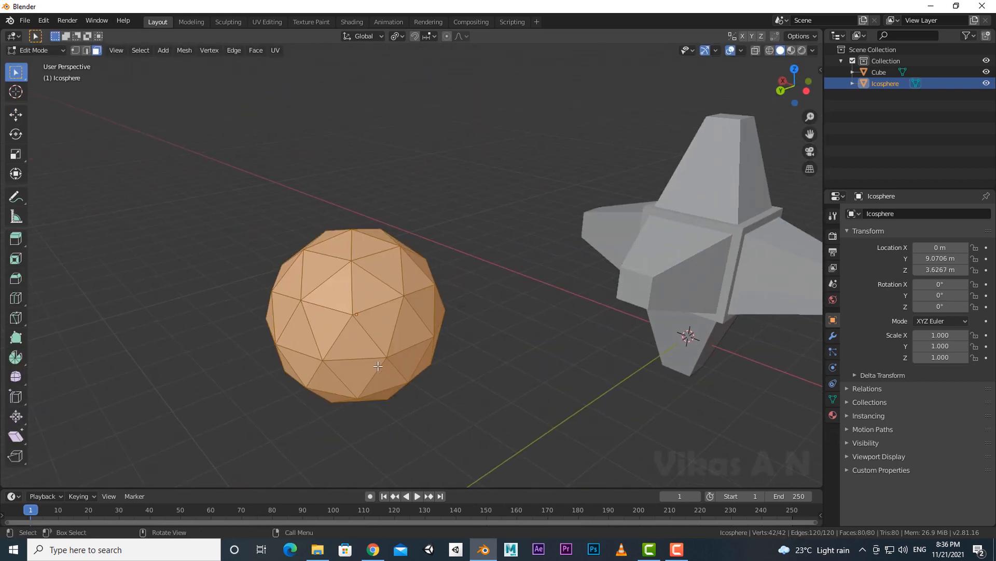
key(i)
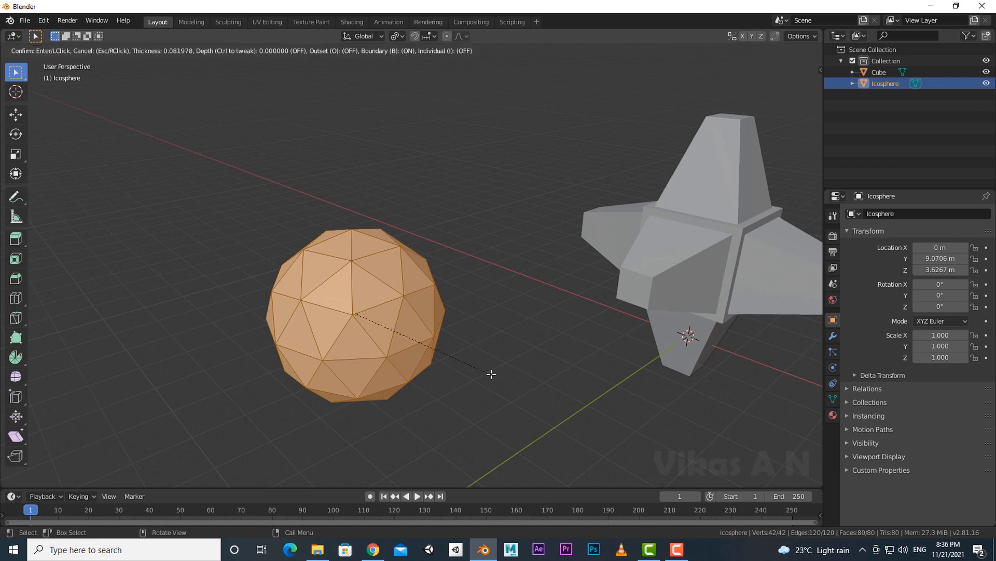
key(i)
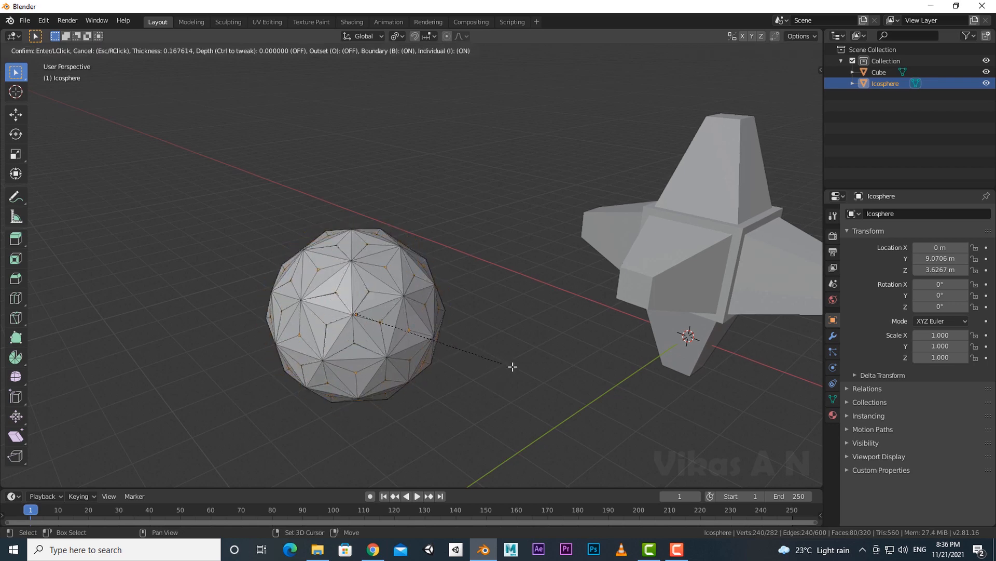
click(609, 403)
scroll(473, 378, up, 2)
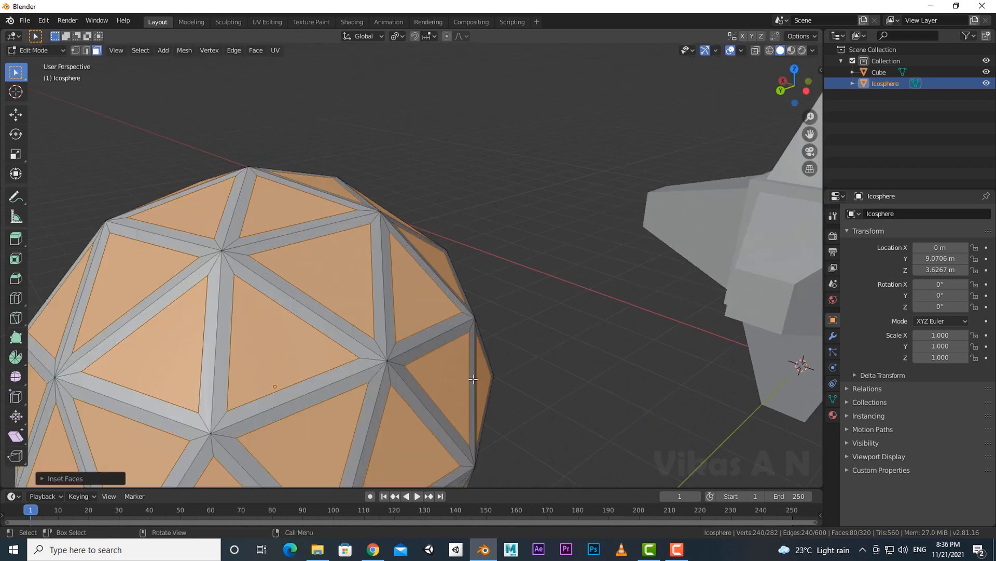
scroll(409, 379, down, 1)
middle_drag(409, 378, 454, 405)
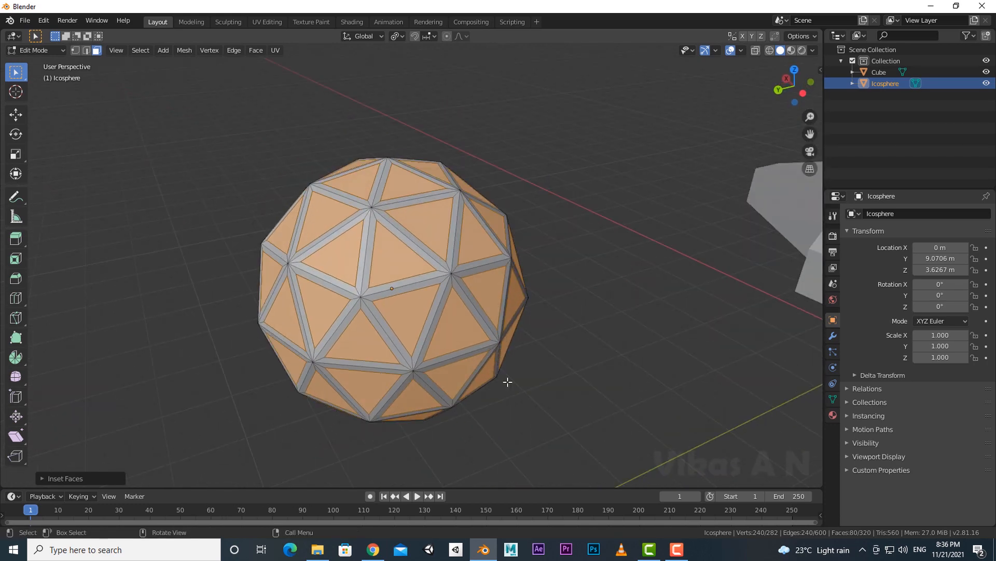
- Extrude the inset triangles of the ico sphere inward a little with Extrude Individual Faces
key(alt+e)
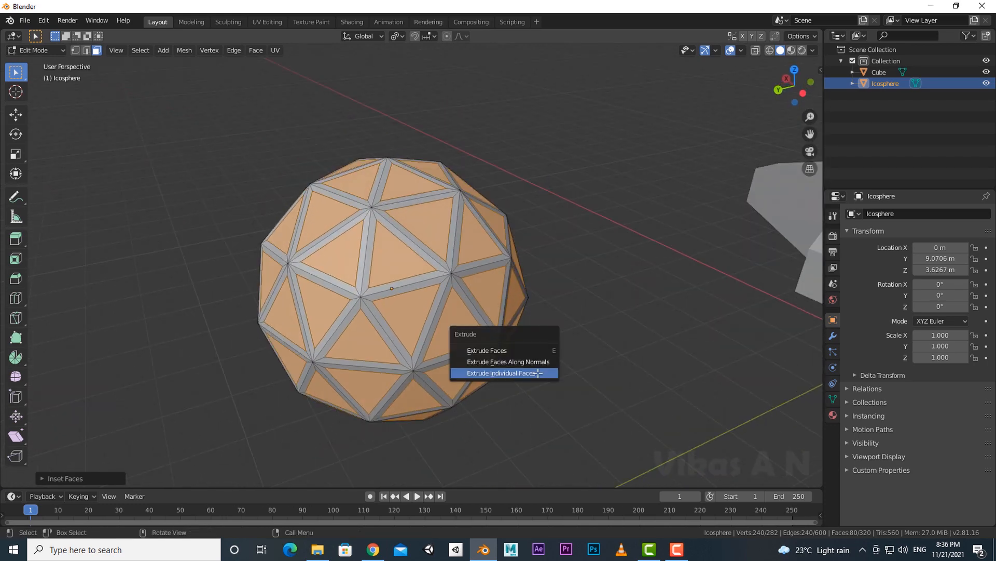
click(511, 372)
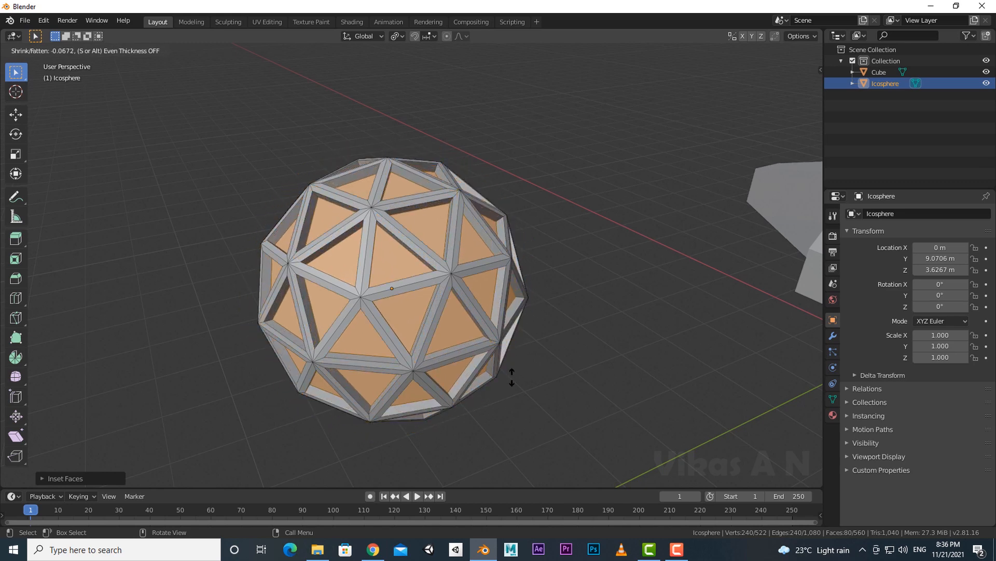
click(543, 387)
click(543, 391)
- Return to Object Mode and deselect the ico sphere
key(Tab)
middle_drag(543, 391, 510, 404)
click(574, 388)
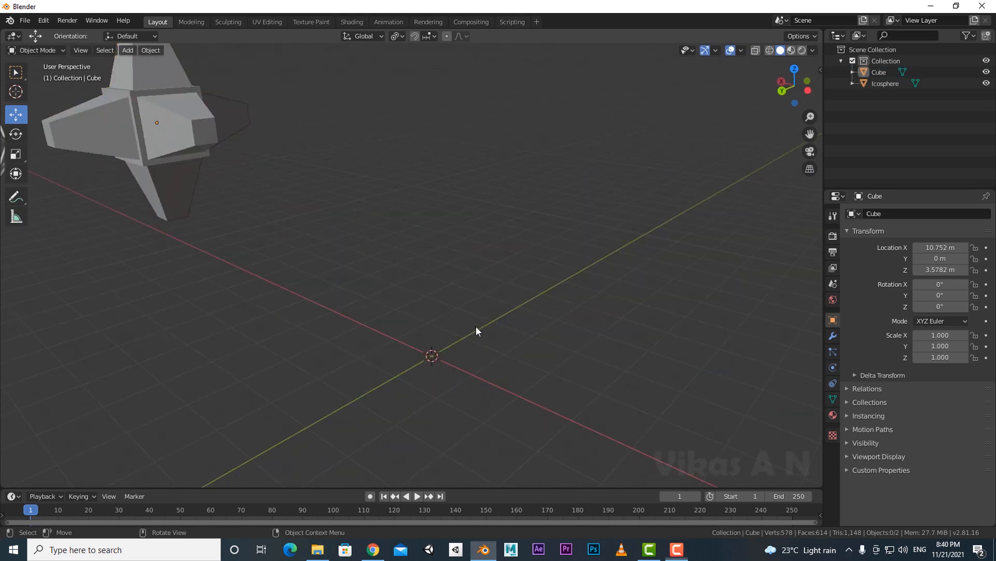
- Add a new cube mesh at the world origin and raise it along the Z axis
key(shift+a)
mouse_move(473, 321)
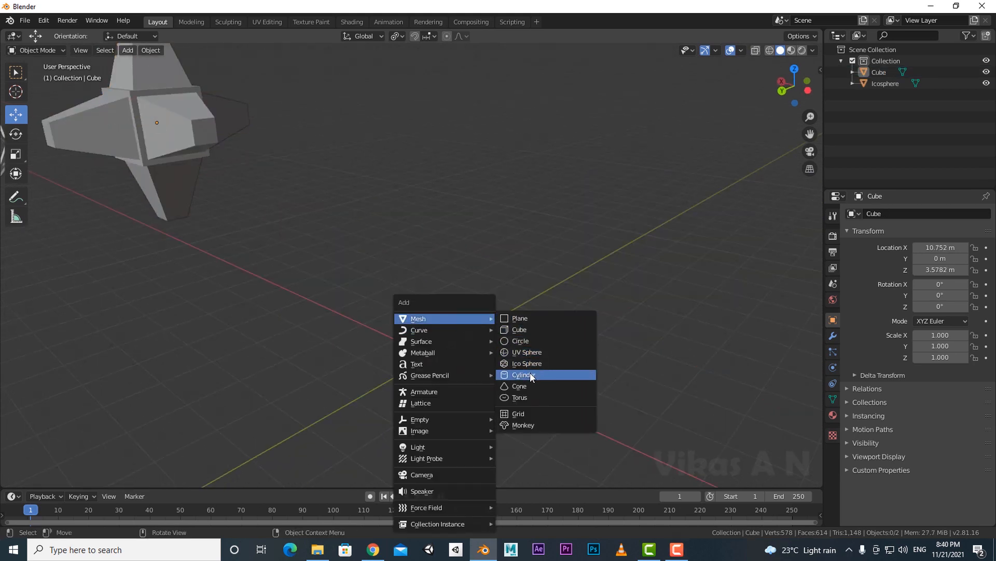
click(520, 329)
drag(434, 317, 436, 157)
scroll(484, 234, down, 1)
shift+middle_drag(485, 234, 491, 285)
- Resize the new cube into a wide block, scaled about 1.712 in X and Y and 0.577 in Z
key(Tab)
drag(438, 220, 437, 314)
scroll(499, 368, up, 1)
key(Tab)
click(15, 154)
key(s)
click(537, 429)
middle_drag(508, 409, 619, 352)
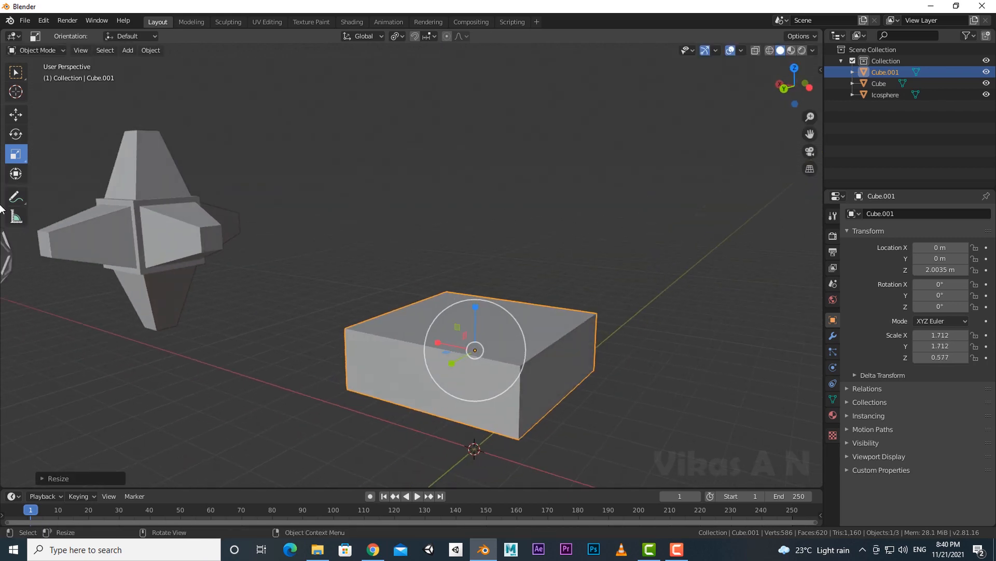
- Raise the block to about Z 2.5 m and flatten it to a Z scale of about 0.292
click(16, 115)
drag(476, 313, 476, 290)
middle_drag(474, 292, 465, 292)
click(16, 153)
drag(461, 284, 462, 305)
middle_drag(562, 365, 548, 386)
- In Edit Mode, inset the slab's top face down to a small central square
key(Tab)
middle_drag(473, 456, 477, 453)
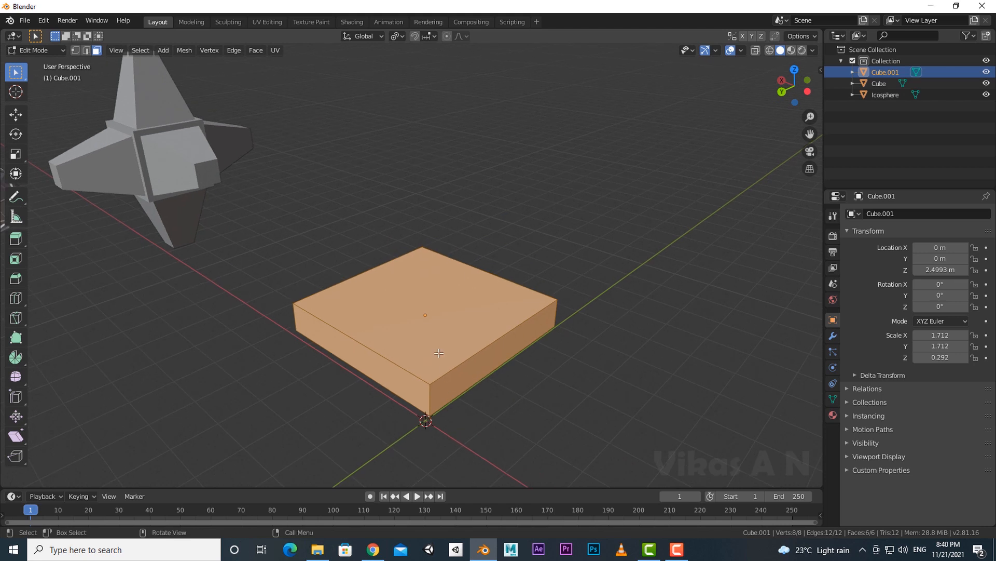
click(436, 353)
middle_drag(517, 394, 520, 396)
key(i)
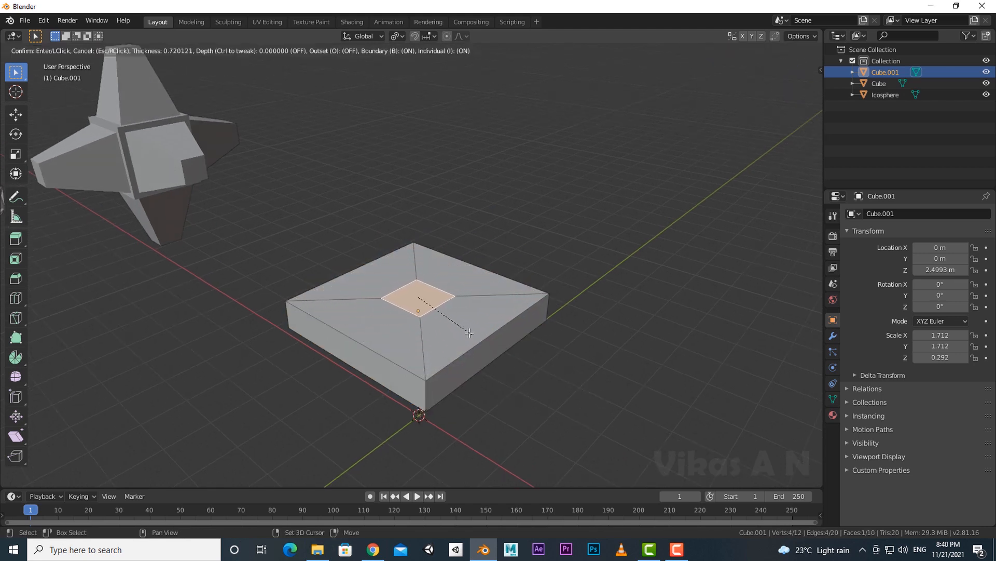
click(428, 302)
middle_drag(429, 302, 509, 366)
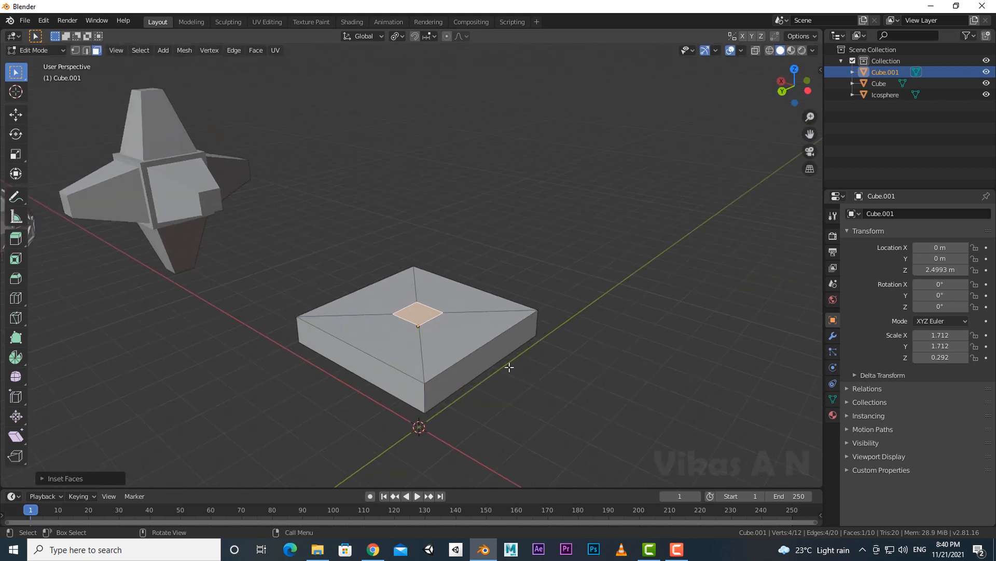
- Extrude the small central face upward into a post and move its top face about 2.03 m higher along global Z
key(e)
click(507, 163)
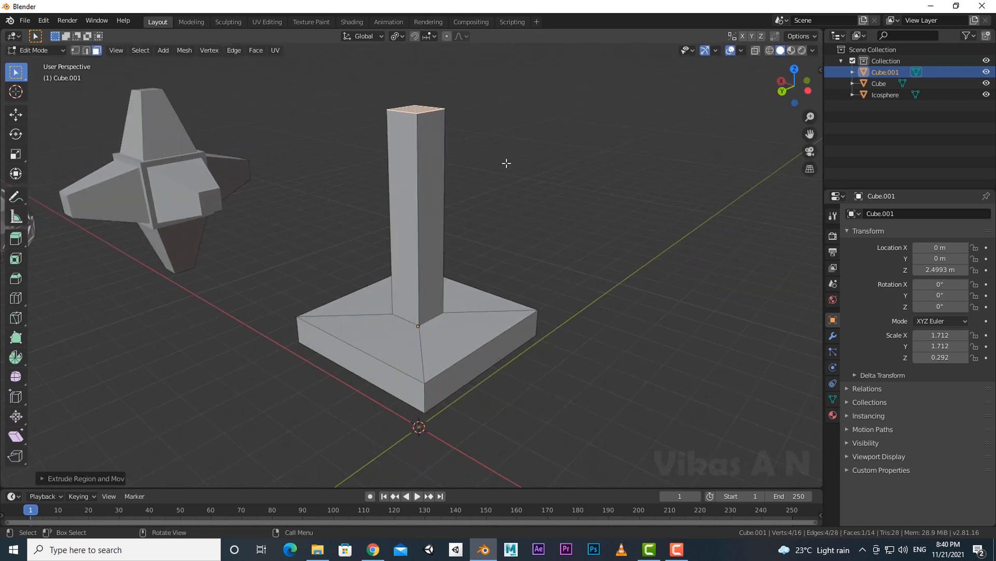
middle_drag(507, 163, 401, 246)
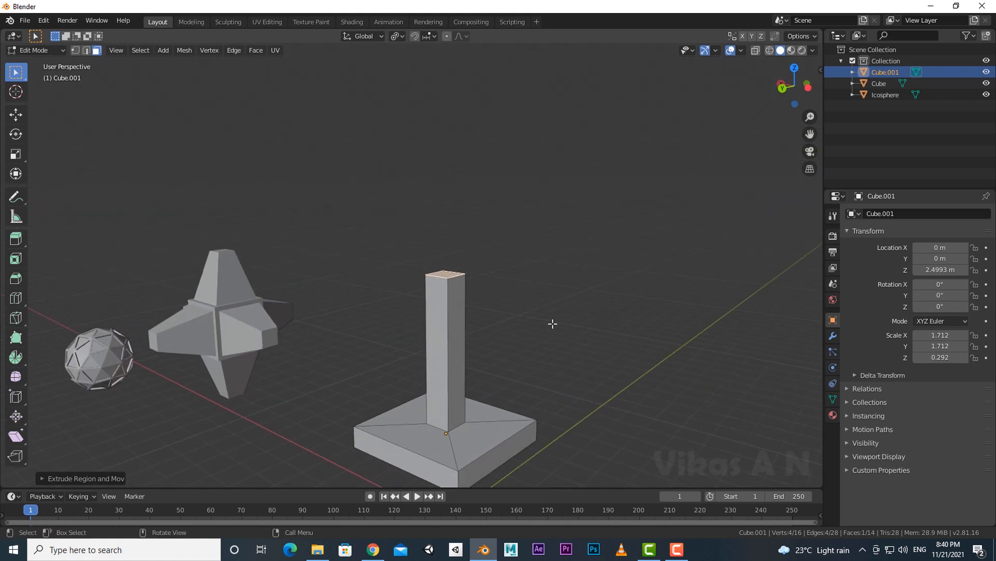
key(g)
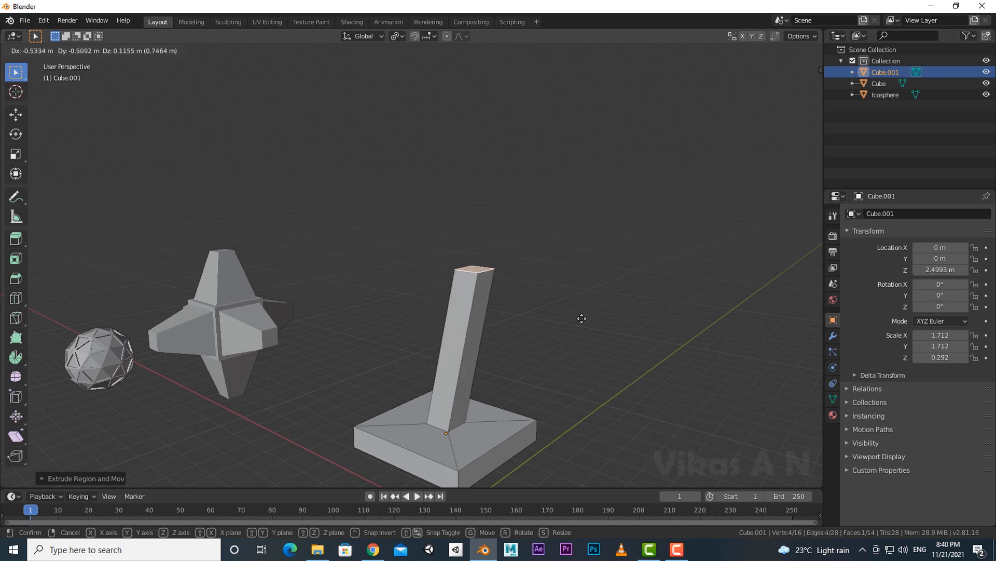
key(z)
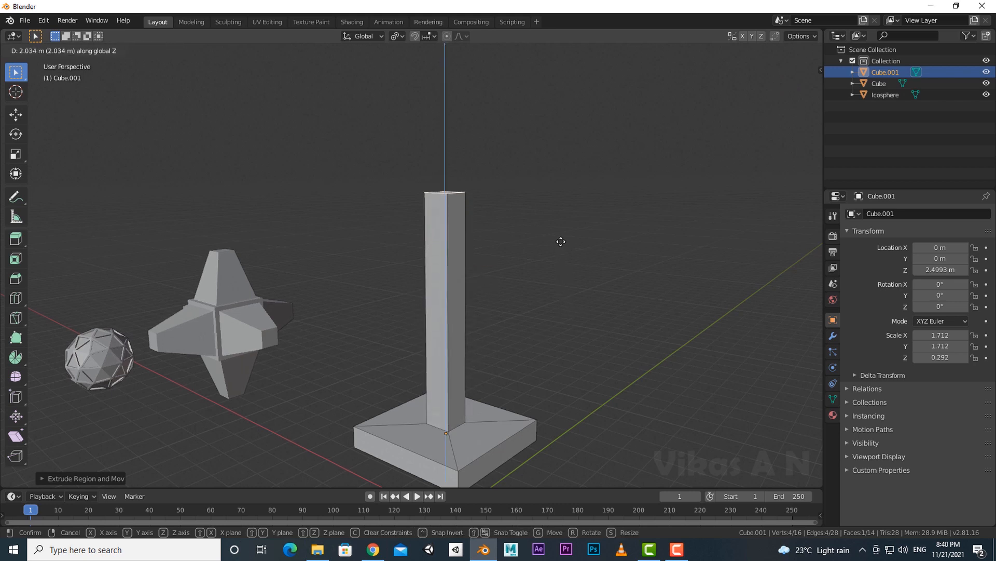
click(561, 241)
- Extrude the post's top face upward about 0.3 m and scale it up to several times the post's width
middle_drag(561, 242, 583, 365)
key(e)
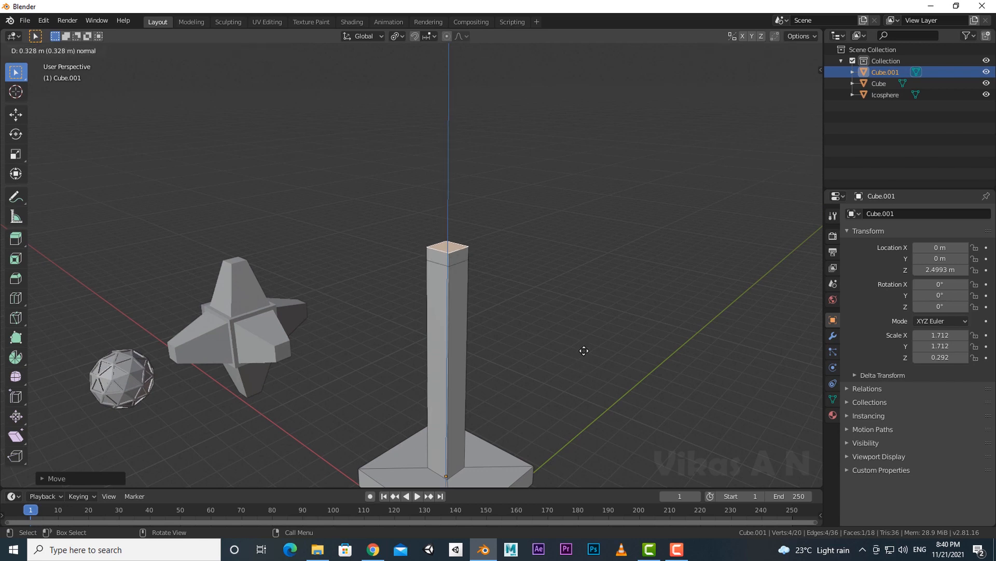
click(583, 352)
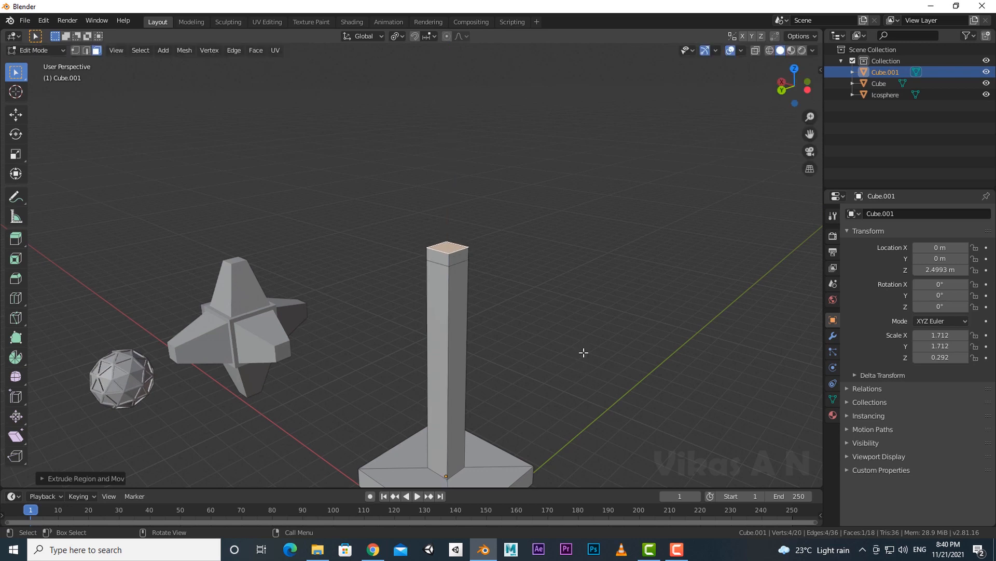
key(s)
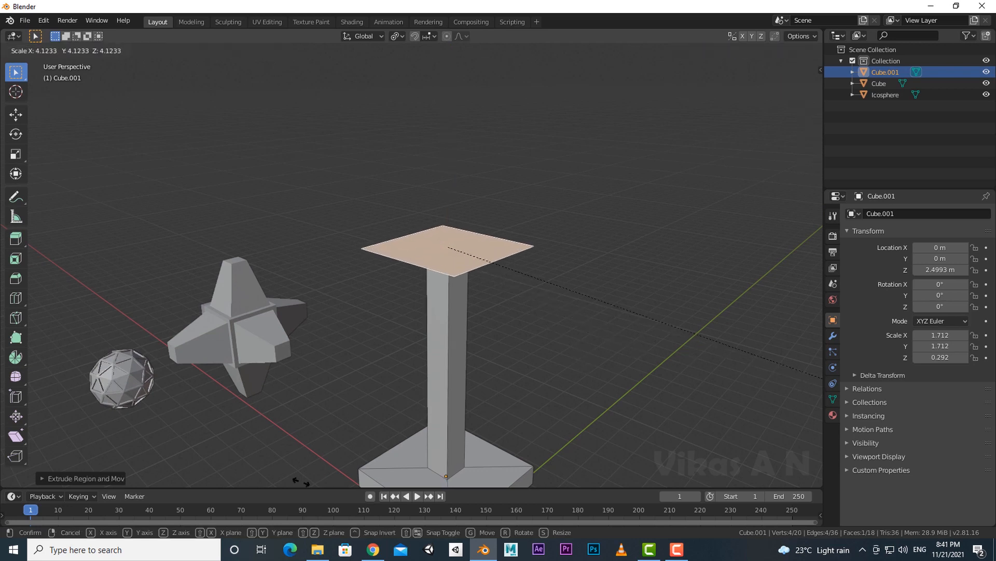
click(493, 472)
- Lower the widened top face along Z to flatten the flare beneath it
middle_drag(494, 471, 344, 317)
click(16, 115)
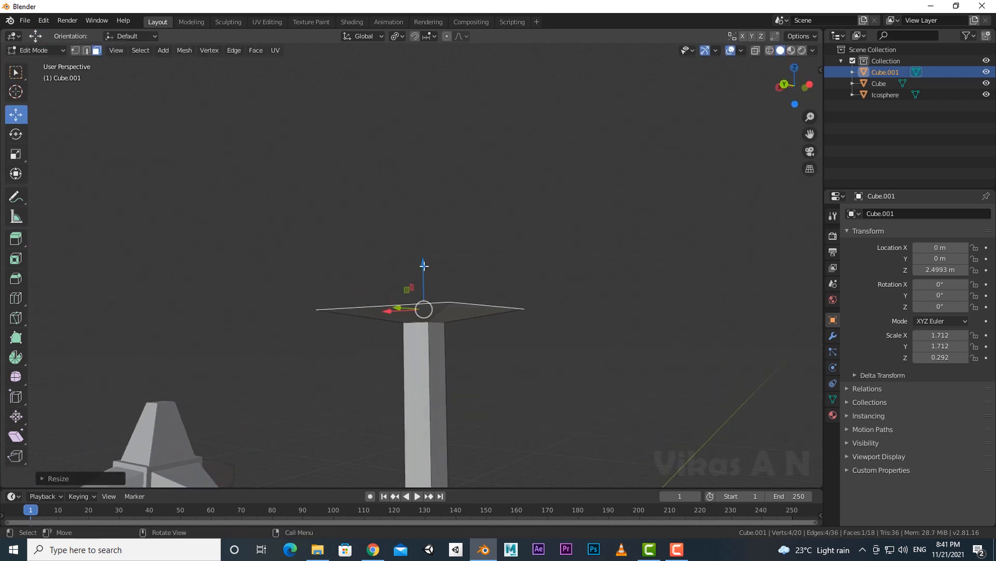
drag(424, 267, 503, 310)
- Extrude the wide face upward about 4.6 m and scale its top to about half size, forming a tapered lampshade
middle_drag(502, 310, 540, 399)
key(e)
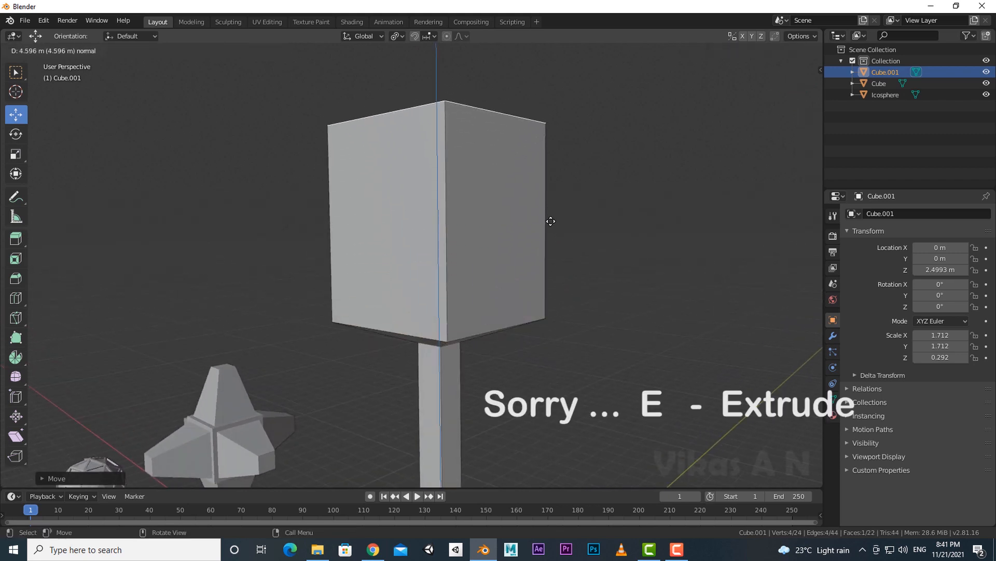
click(551, 222)
scroll(561, 381, down, 2)
middle_drag(568, 406, 587, 418)
key(s)
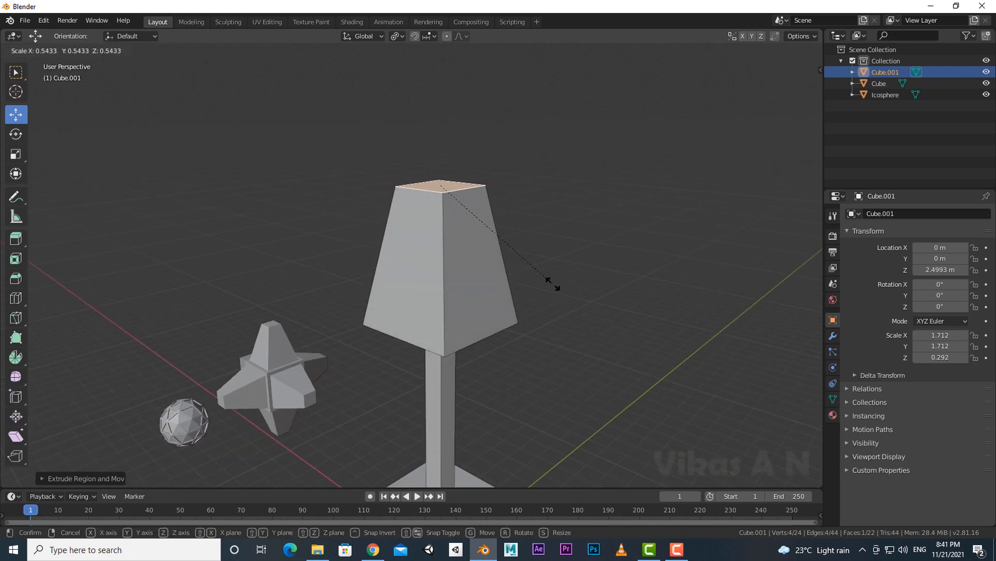
click(545, 276)
- Extrude the lampshade's top face upward about 0.5 m and scale it up slightly into a flared cap
middle_drag(545, 276, 561, 413)
key(e)
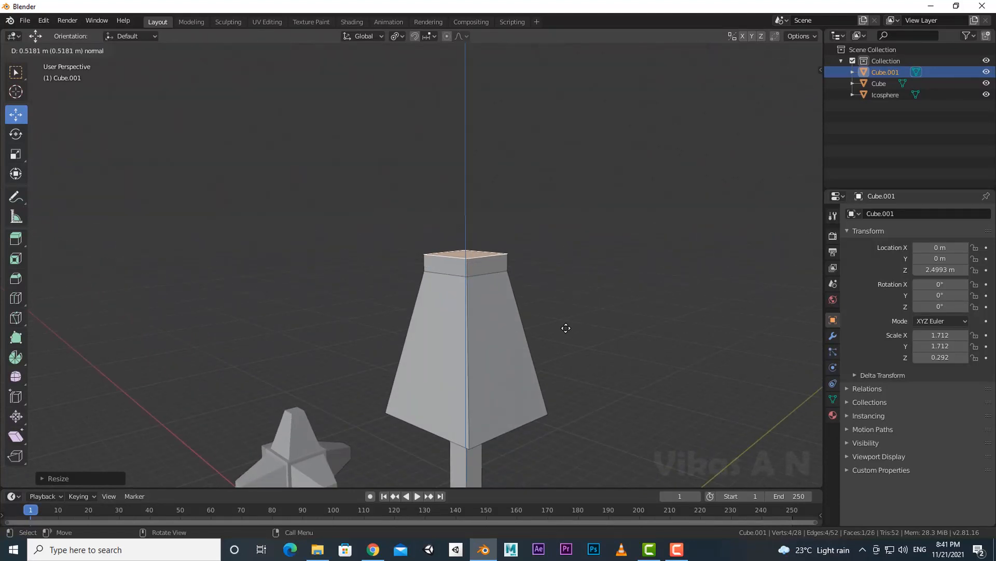
click(564, 324)
key(s)
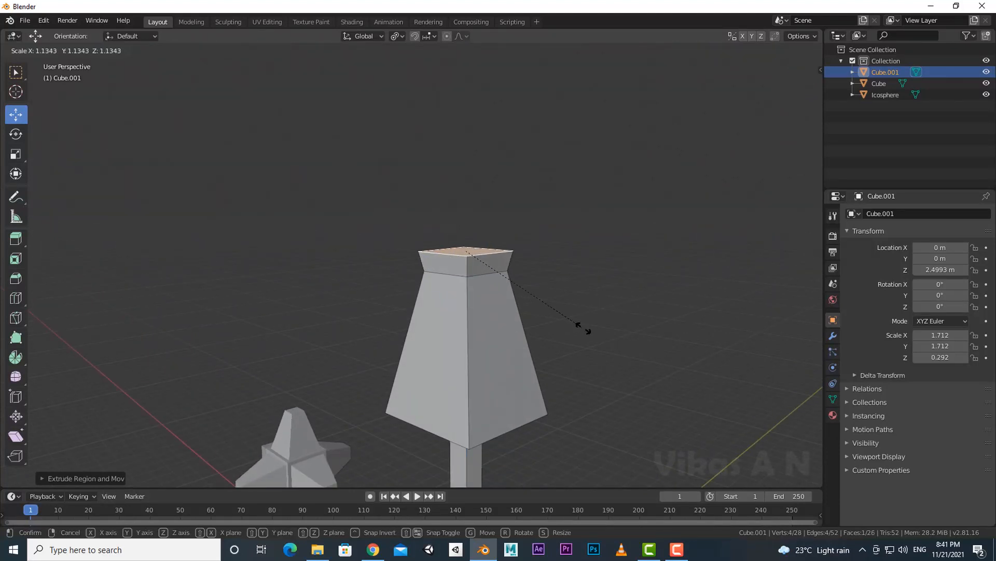
click(592, 332)
- Select all four sloping side faces of the lampshade
middle_drag(600, 353, 592, 377)
click(449, 319)
shift+click(519, 311)
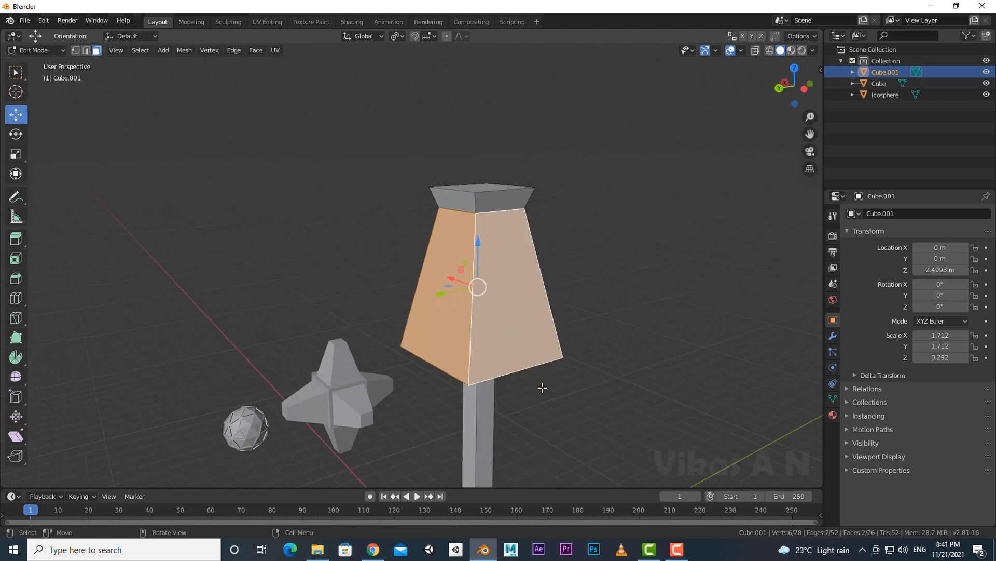
key(KP_Decimal)
scroll(569, 385, down, 4)
middle_drag(436, 363, 571, 363)
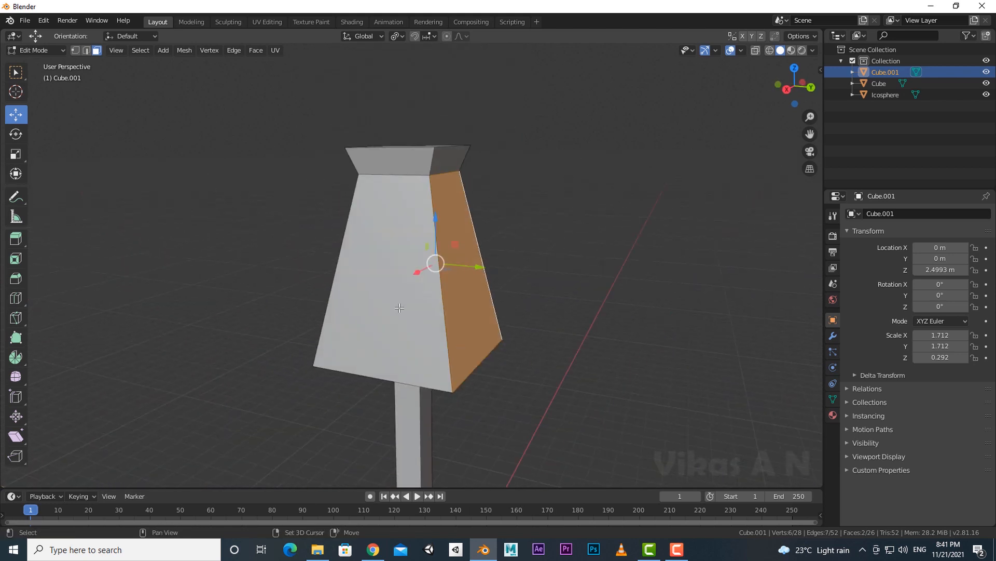
shift+click(399, 332)
middle_drag(398, 343, 500, 337)
shift+click(398, 312)
middle_drag(398, 312, 444, 378)
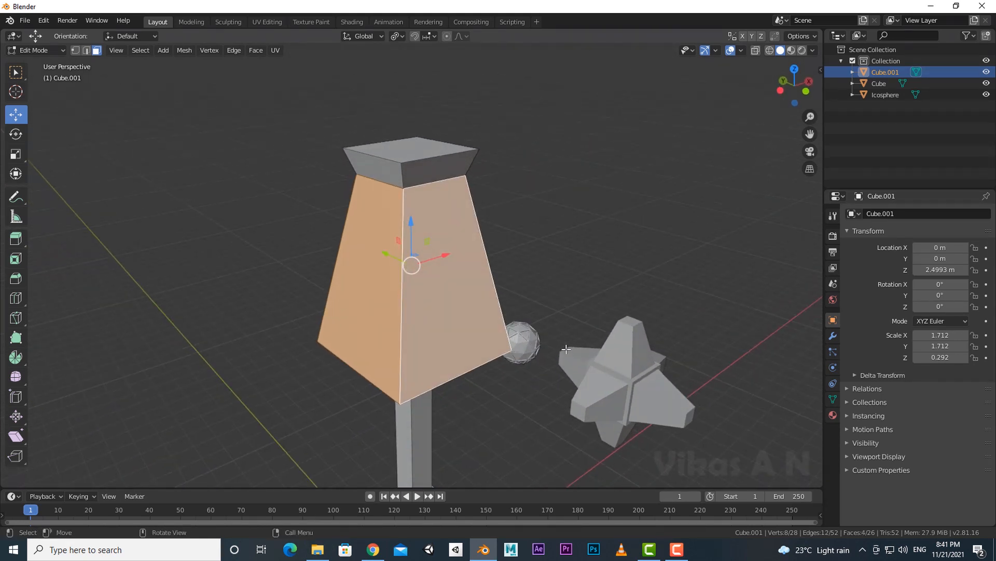
- Inset the lampshade's four side faces individually by about 0.31 and return to Object Mode
key(i)
key(i)
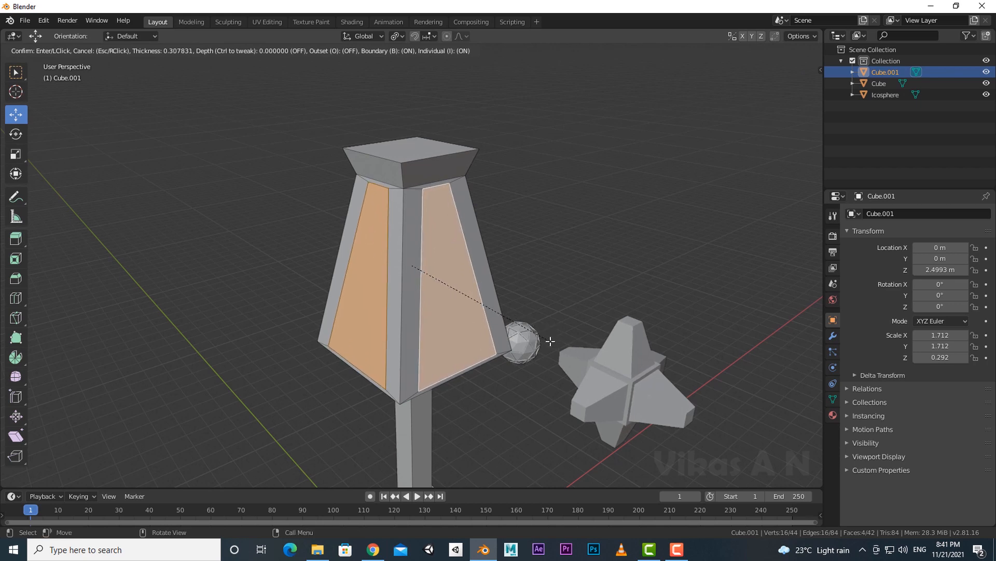
click(551, 341)
middle_drag(549, 341, 508, 359)
key(Tab)
scroll(493, 357, down, 4)
- Undo the inset and the selection of the lampshade's side faces
key(ctrl+z)
key(ctrl+z)
key(ctrl+z)
key(ctrl+z)
key(ctrl+z)
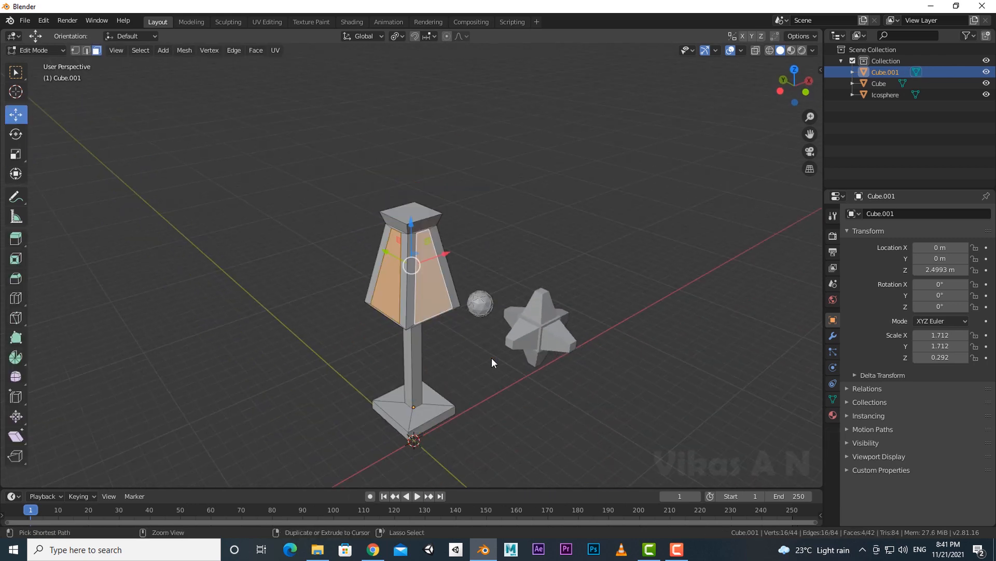
- Leave Edit Mode and deselect the lamp
key(Tab)
click(466, 353)
scroll(467, 354, down, 3)
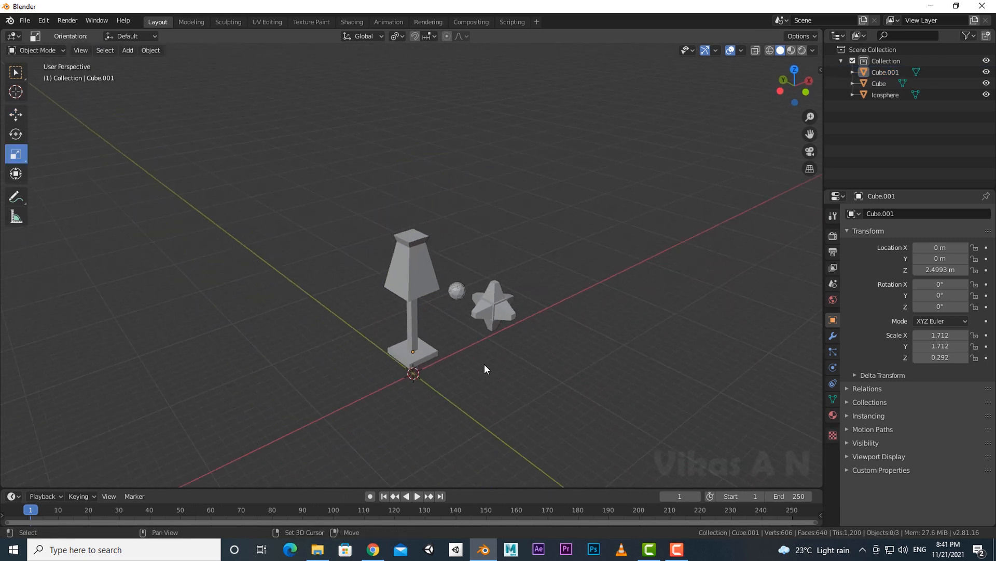
- Select the lamp object and display its numeric location, rotation, scale and dimensions in the viewport
shift+middle_drag(484, 364, 466, 311)
scroll(464, 314, up, 4)
click(416, 325)
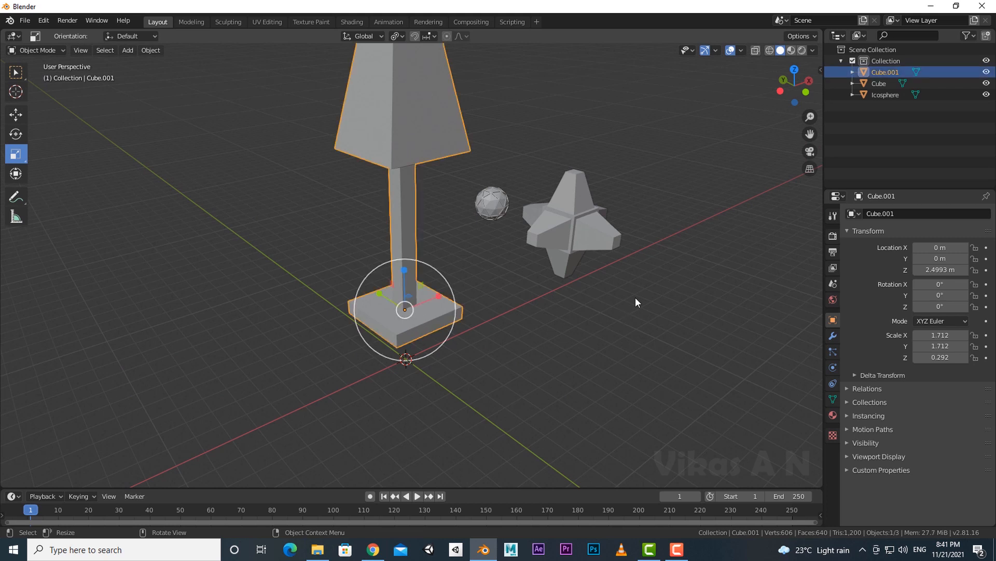
key(n)
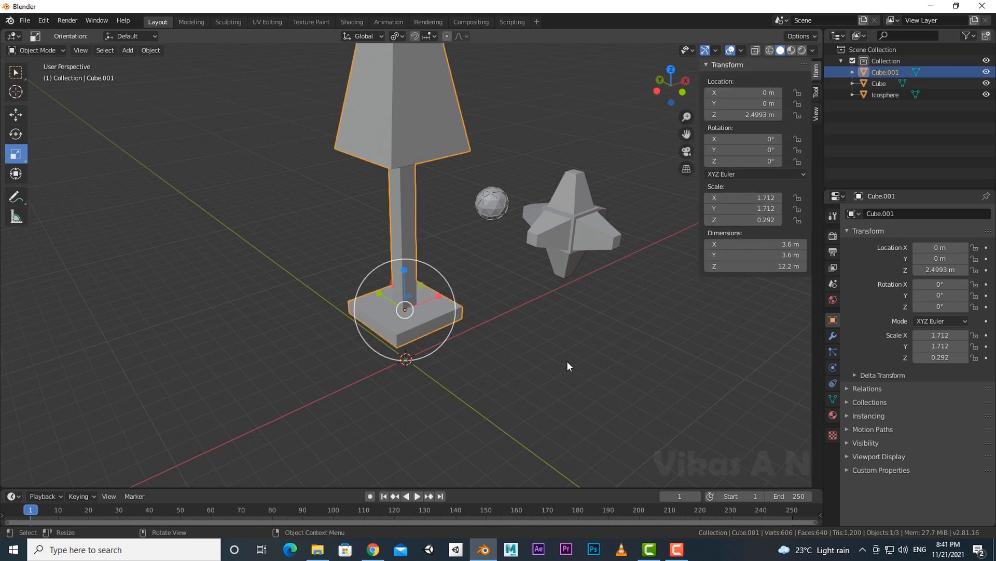
- Apply the lamp's rotation and scale, and hide its numeric transform values from the viewport
shift+middle_drag(566, 360, 556, 403)
key(ctrl+a)
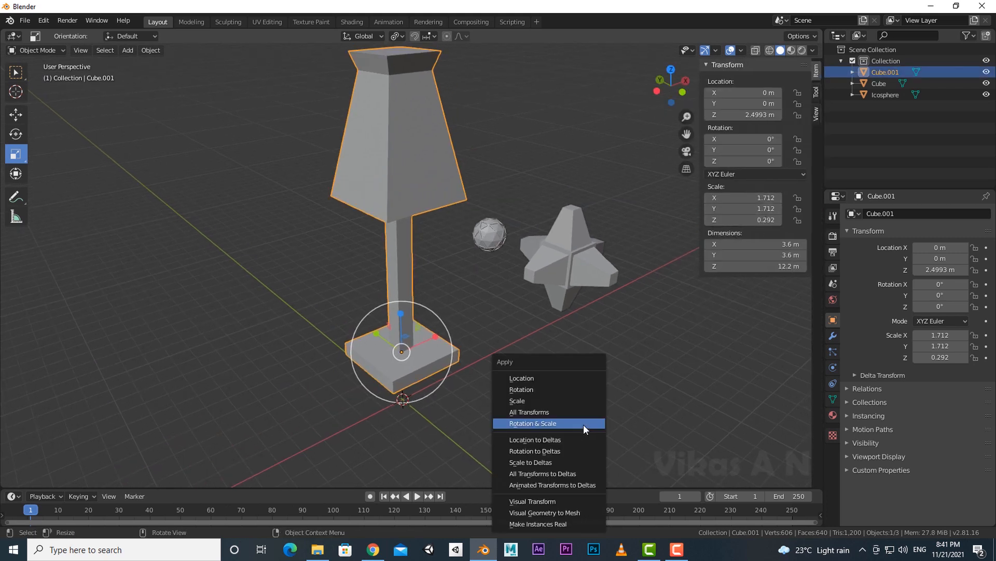
click(534, 421)
shift+scroll(525, 406, up, 2)
middle_drag(736, 183, 507, 407)
key(n)
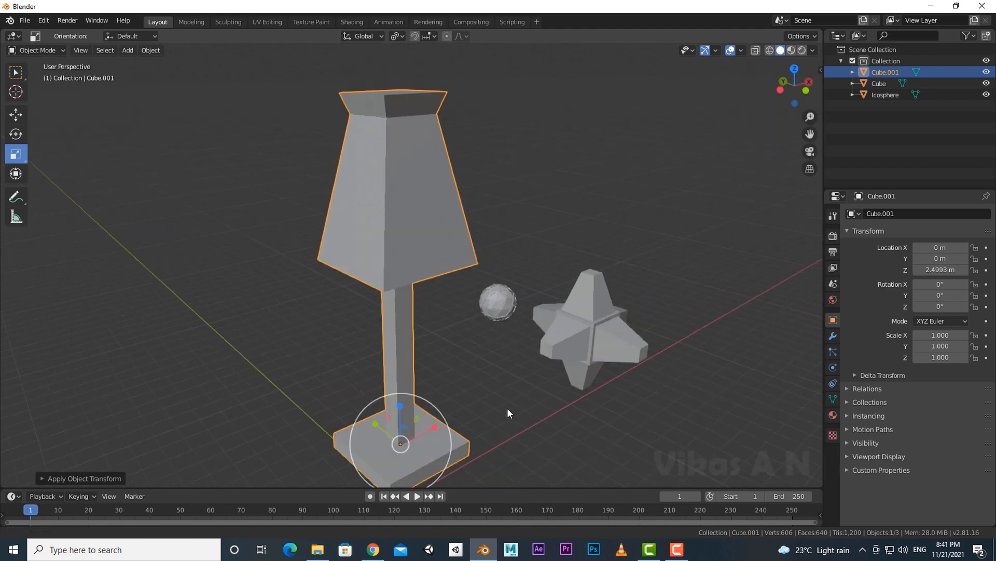
- In Edit Mode, select the lampshade's four side faces and inset them individually to form a narrow frame around each face
scroll(488, 384, up, 4)
key(Tab)
click(436, 280)
shift+click(353, 259)
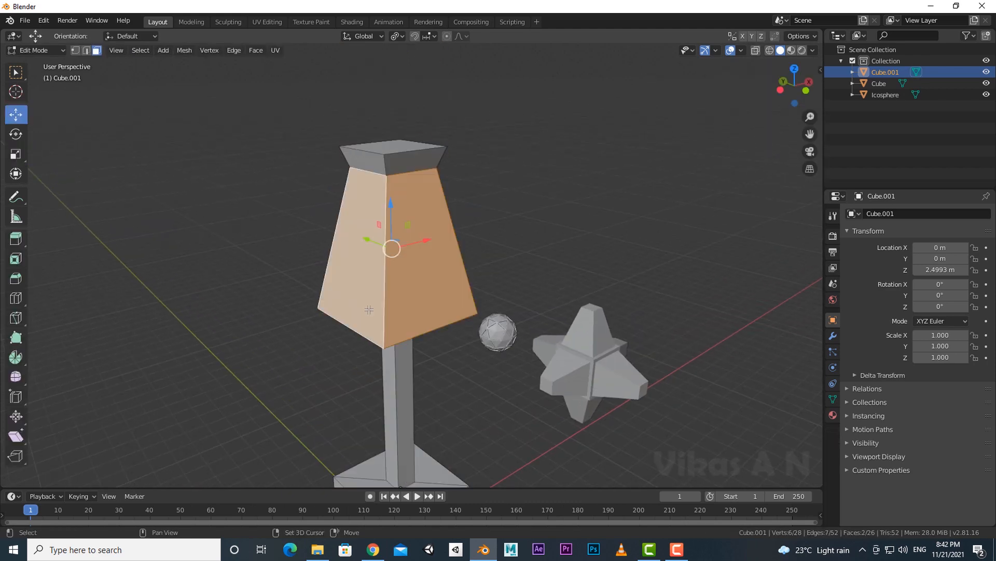
middle_drag(353, 259, 446, 358)
shift+click(343, 270)
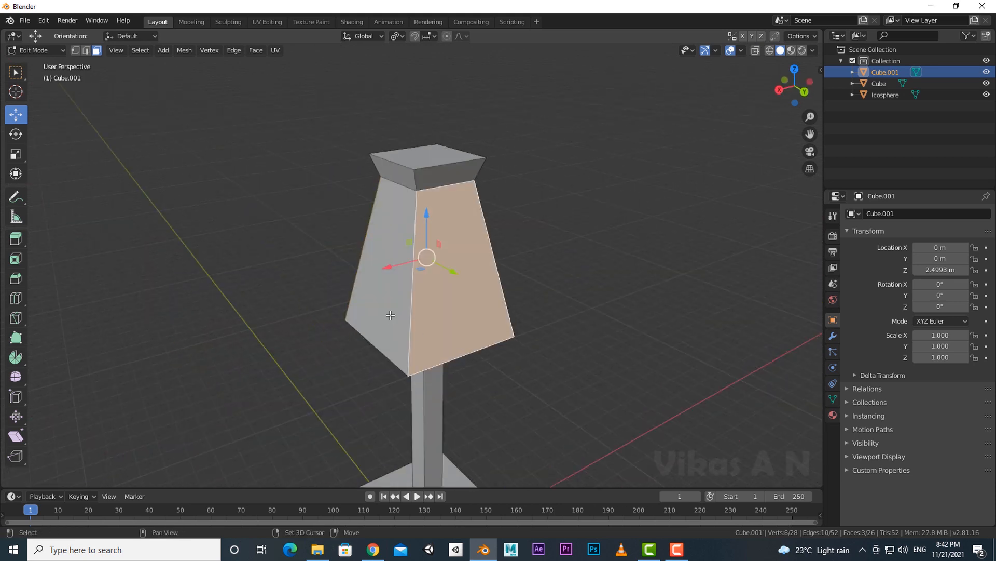
shift+click(384, 291)
key(i)
key(i)
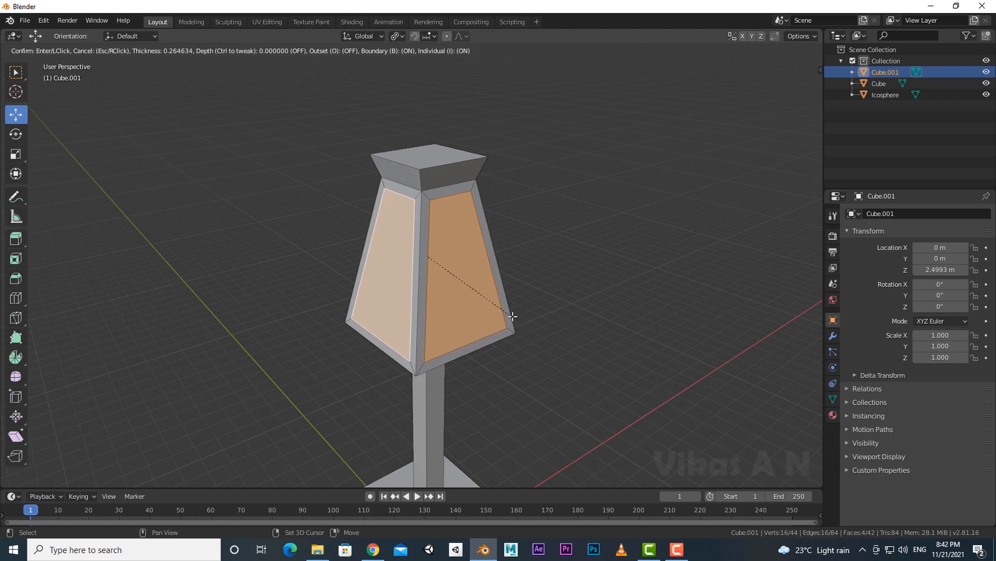
click(528, 342)
- Extrude the four inset lampshade faces slightly inward with Extrude Individual Faces
middle_drag(549, 378, 547, 409)
key(alt+e)
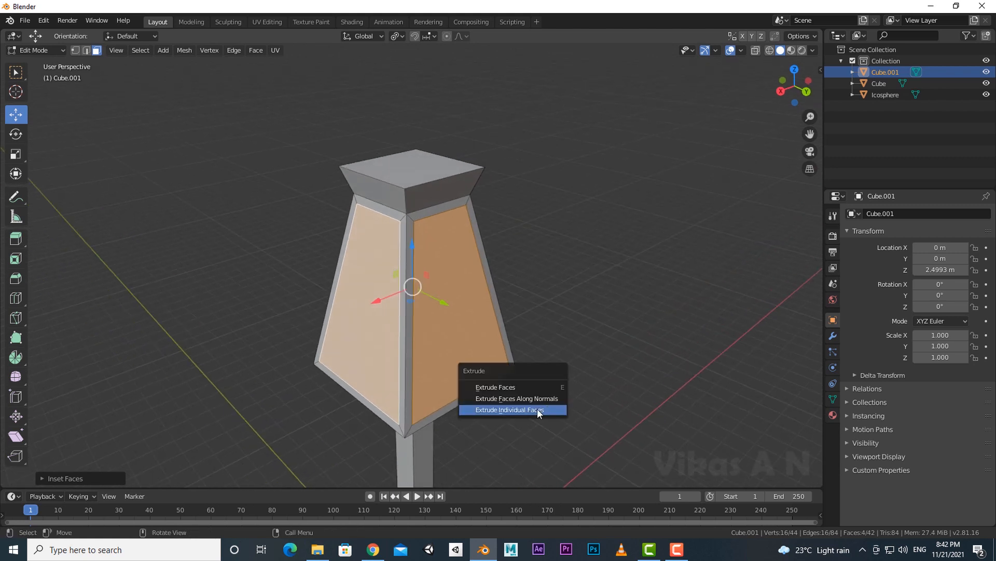
click(538, 410)
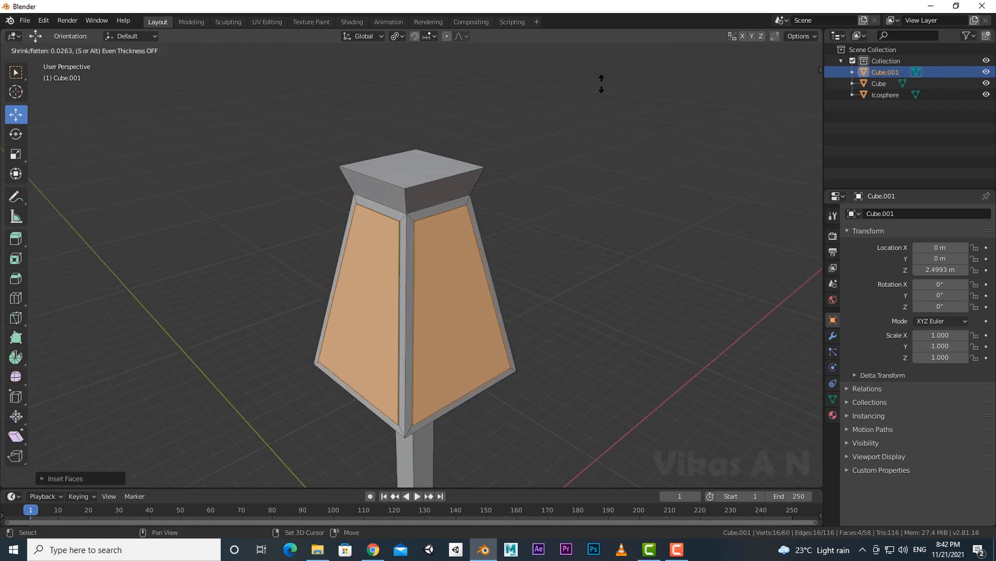
click(632, 117)
middle_drag(583, 218, 627, 119)
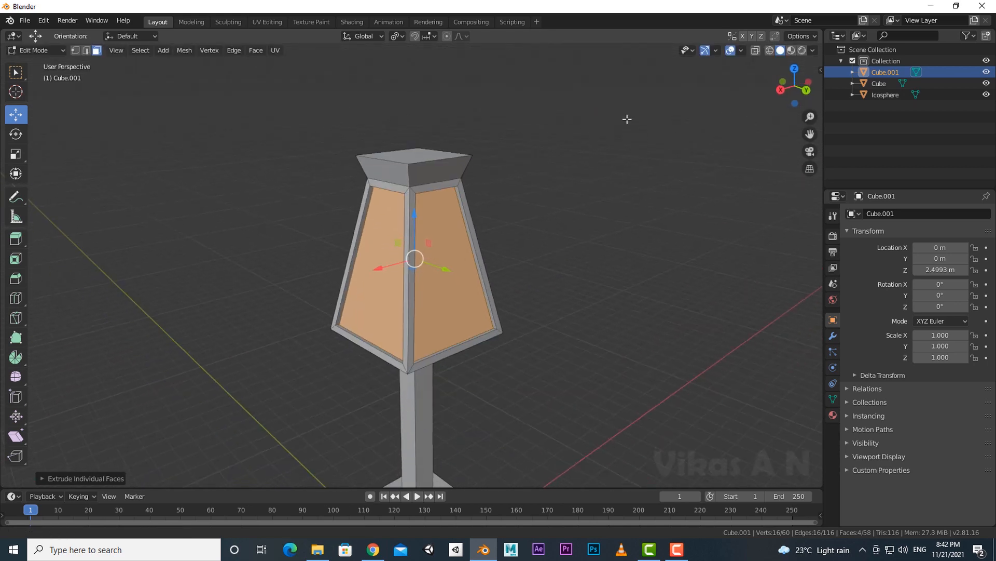
- Return to Object Mode and deselect the lamp
scroll(596, 178, down, 3)
key(Tab)
middle_drag(596, 178, 540, 223)
key(alt+a)
- Edit the lamp again, select the four side faces of its base and scale them up uniformly for a much larger base
scroll(445, 307, up, 3)
scroll(498, 290, up, 3)
click(482, 302)
key(Tab)
click(451, 310)
shift+click(355, 322)
middle_drag(357, 334, 337, 353)
shift+click(338, 342)
shift+click(474, 329)
key(s)
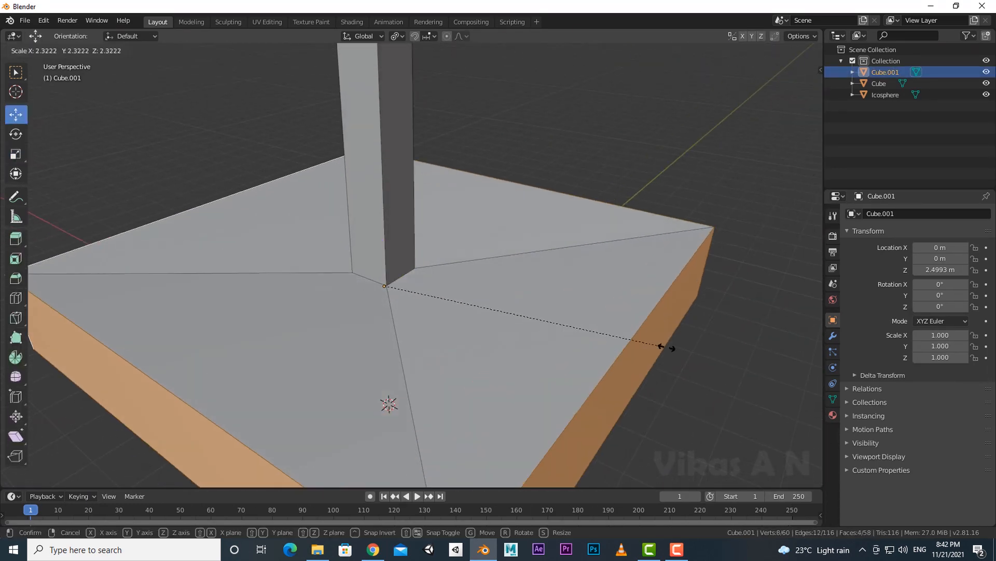
click(627, 349)
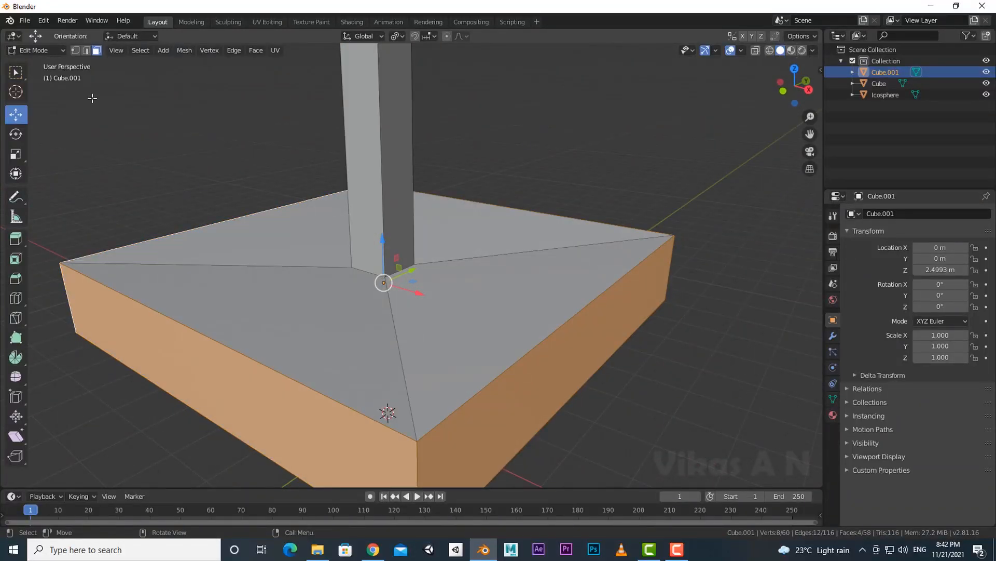
- In vertex selection mode, select the four vertices where the pole meets the base and raise them slightly along Z
click(75, 50)
click(323, 269)
shift+click(372, 282)
middle_drag(431, 273, 371, 273)
shift+click(385, 266)
shift+click(414, 254)
drag(383, 208, 383, 193)
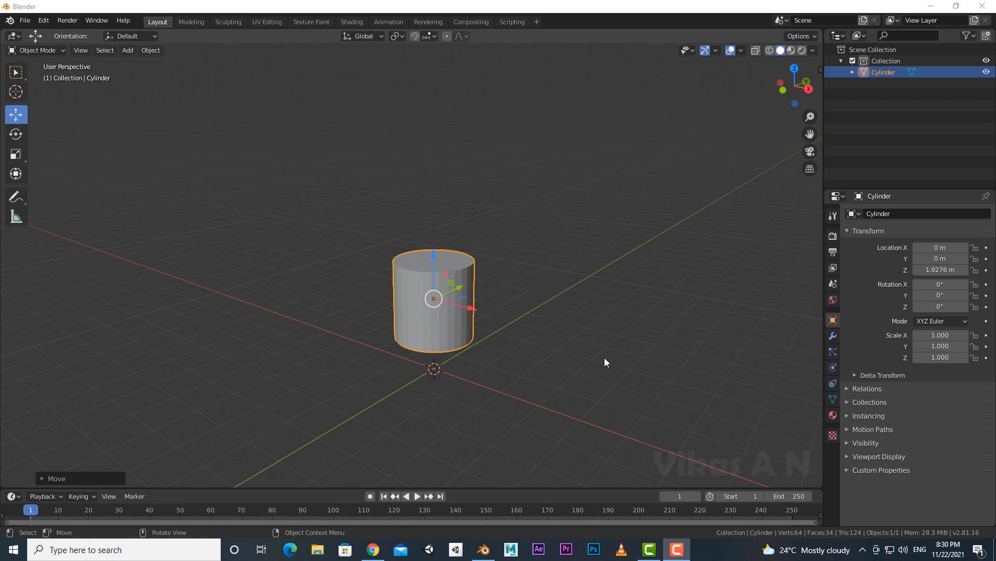
- Put the cylinder in Edit Mode, switch to the Move tool and select only the cylinder's top face
middle_drag(604, 362, 512, 384)
key(Tab)
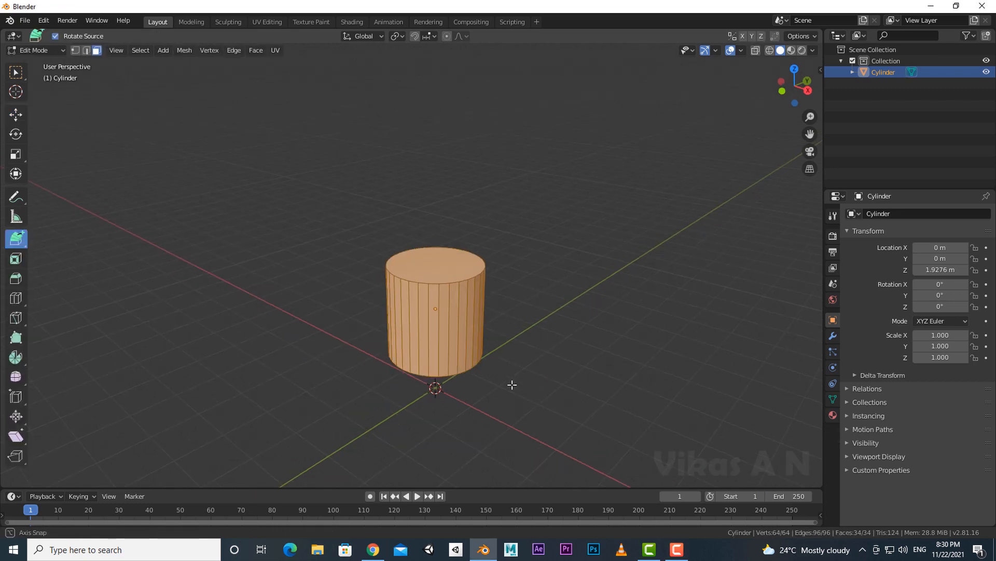
click(465, 263)
key(ctrl+z)
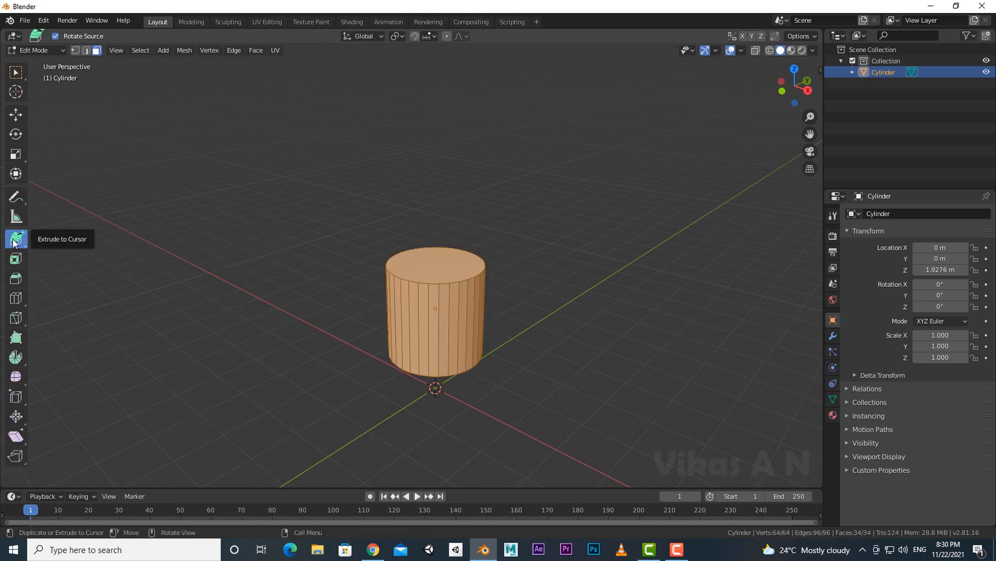
drag(18, 243, 45, 242)
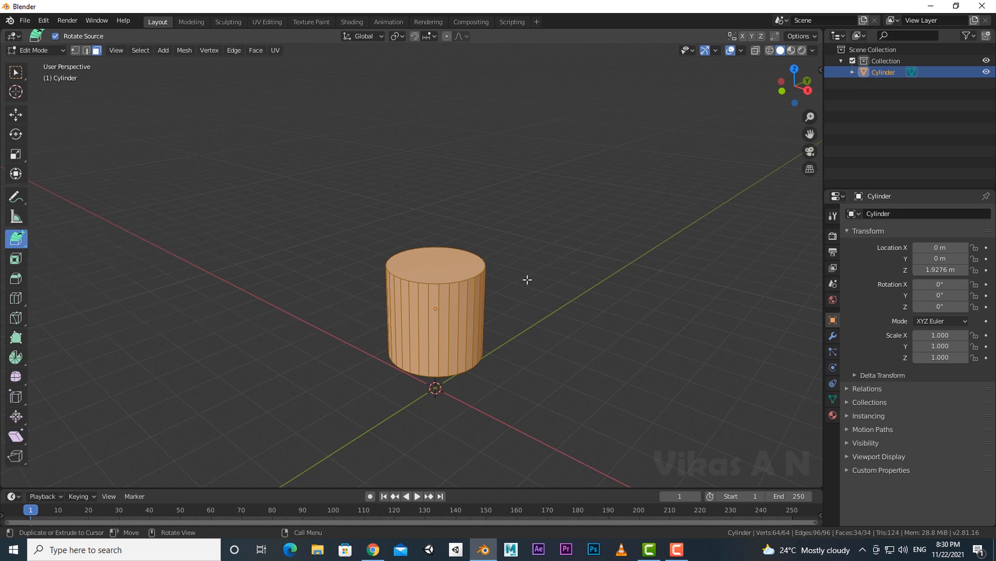
click(19, 119)
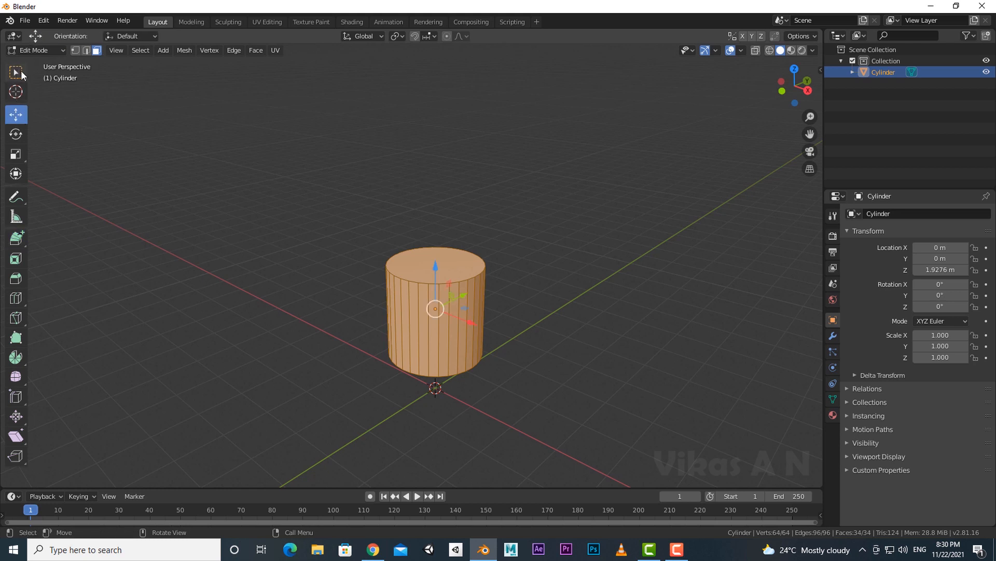
shift+middle_drag(521, 313, 533, 373)
click(464, 300)
scroll(544, 365, down, 4)
scroll(550, 371, up, 3)
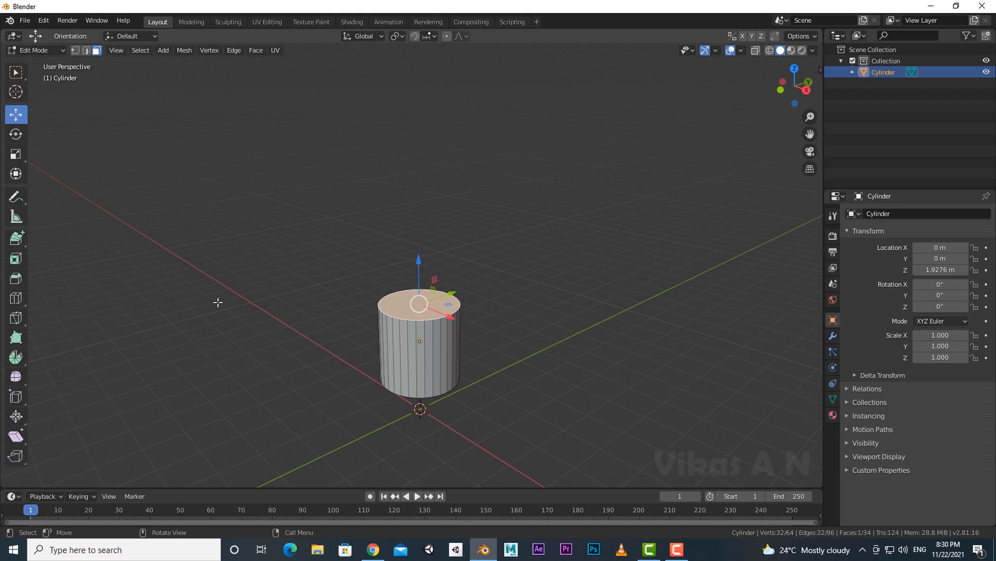
- Activate Extrude to Cursor and extrude the cylinder's top face into one slanted segment above it
drag(17, 243, 70, 313)
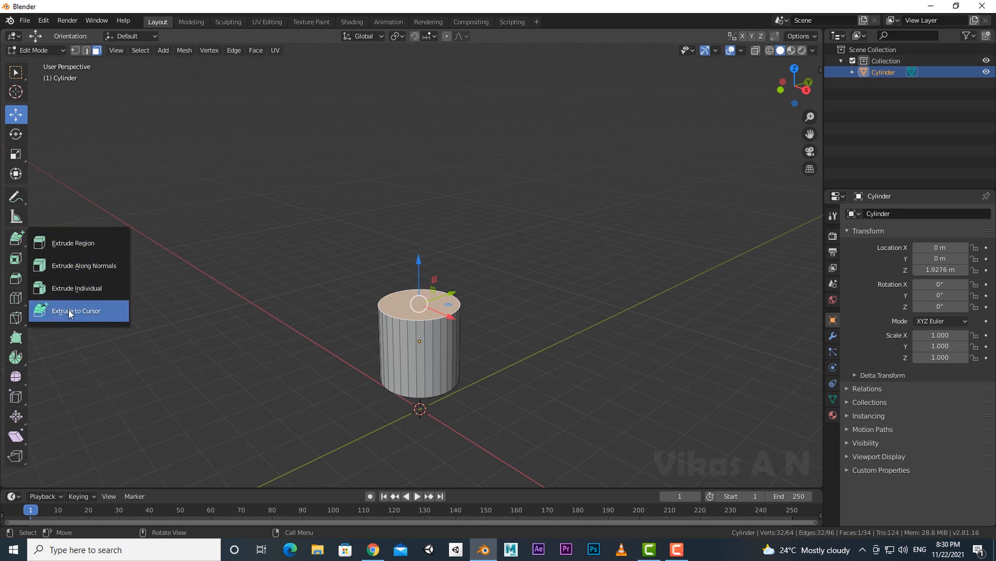
click(95, 314)
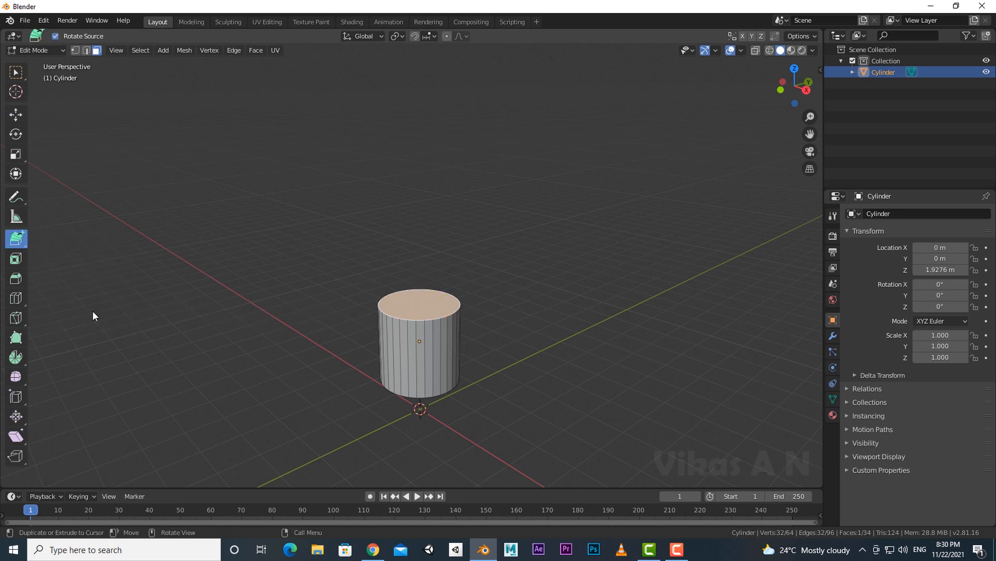
middle_drag(521, 323, 483, 348)
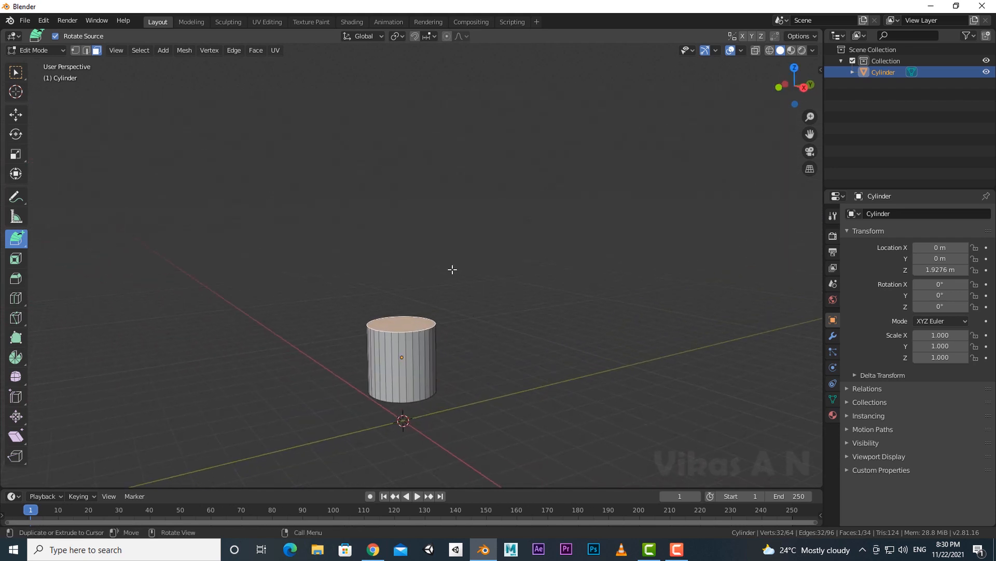
scroll(446, 286, down, 2)
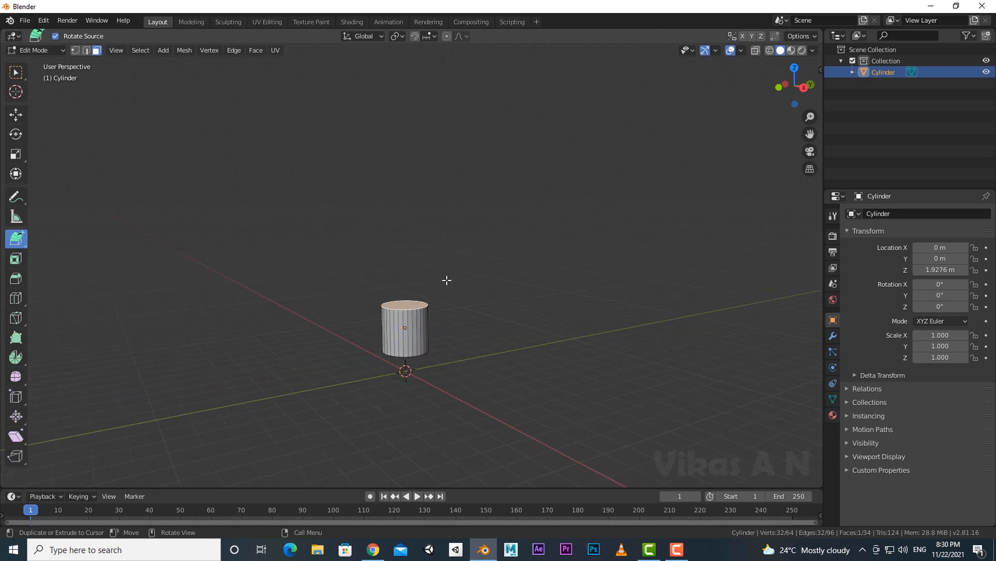
scroll(436, 296, up, 2)
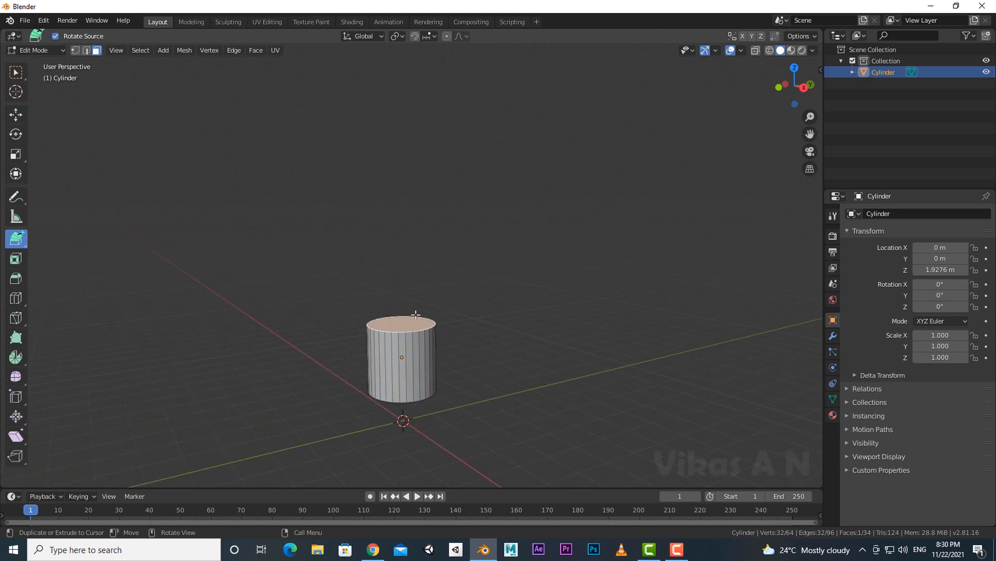
scroll(462, 354, down, 1)
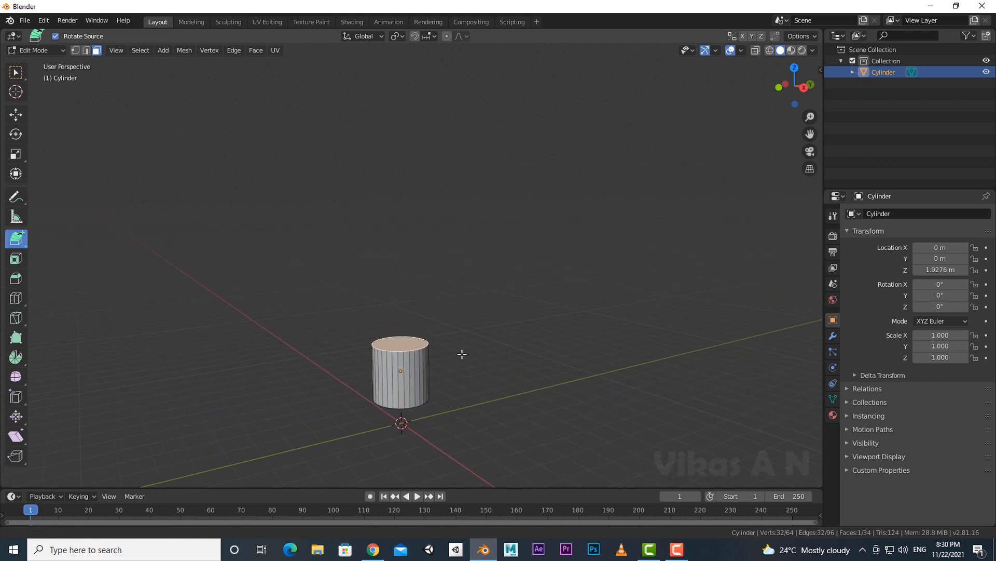
click(441, 288)
middle_drag(505, 300, 462, 239)
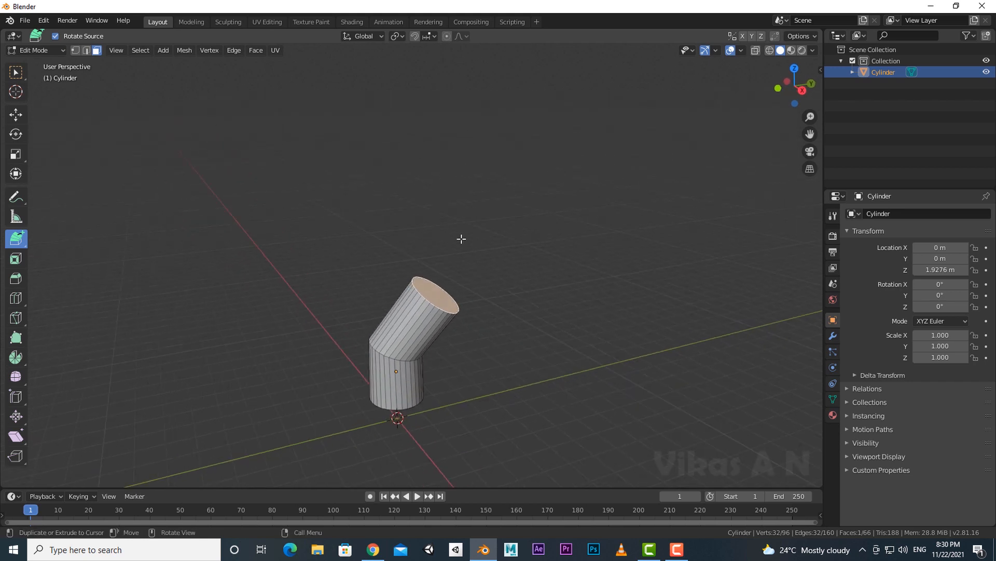
- Extrude the end face to the cursor four more times in alternating directions to build a zigzag tube, and leave Edit Mode
click(452, 202)
middle_drag(469, 295, 488, 327)
click(384, 163)
middle_drag(387, 166, 615, 407)
click(531, 214)
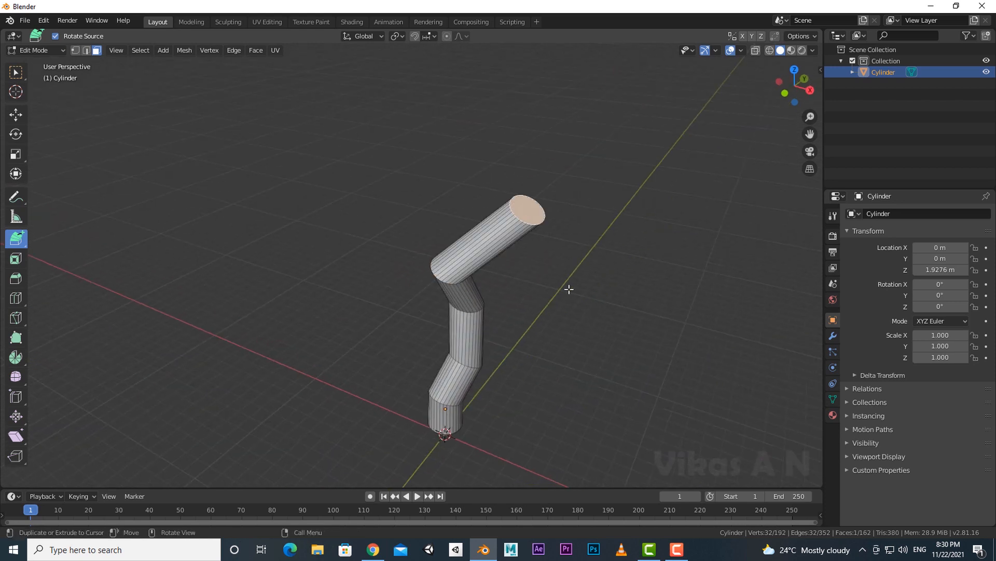
middle_drag(570, 285, 532, 366)
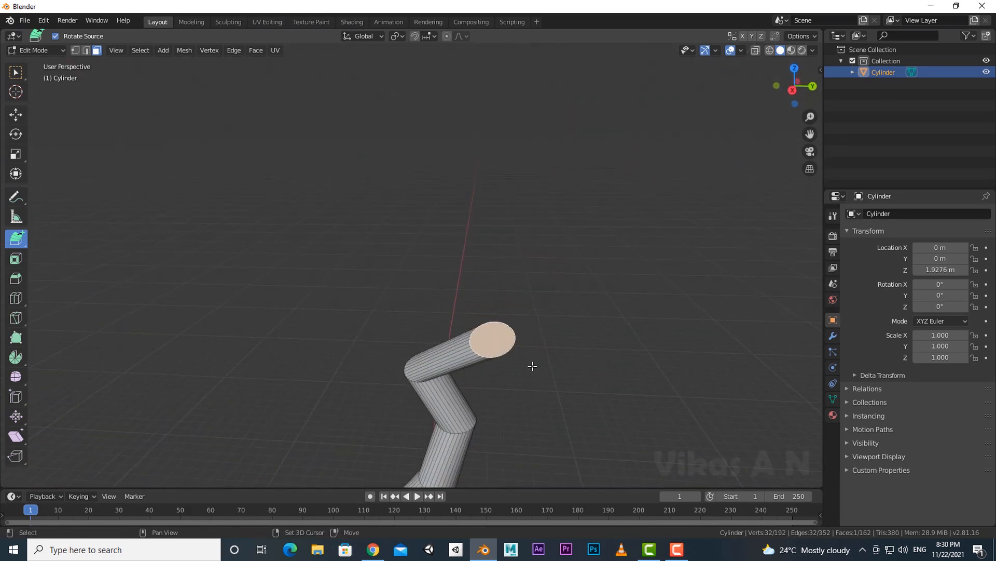
click(455, 208)
middle_drag(536, 296, 576, 311)
middle_drag(497, 154, 481, 262)
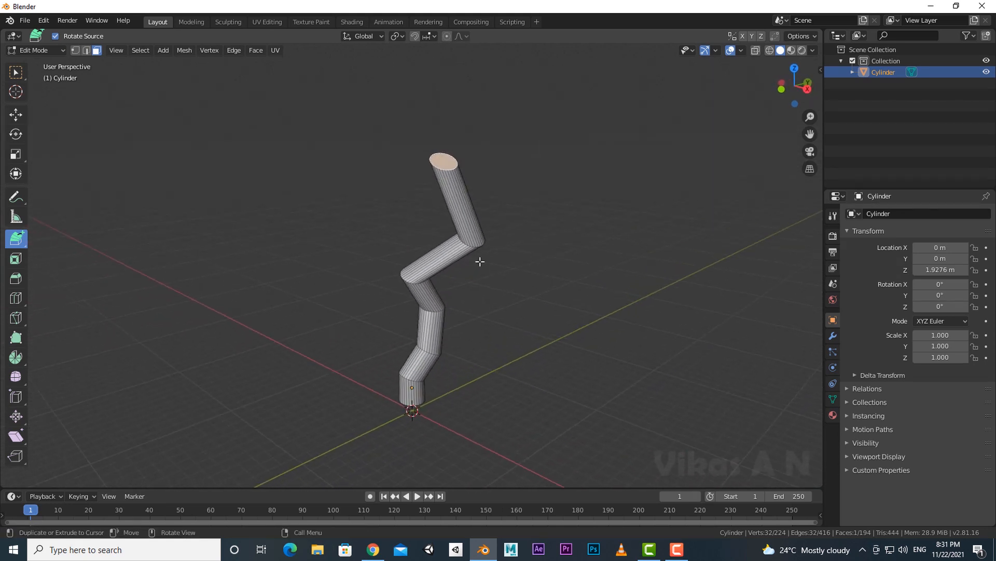
shift+middle_drag(522, 308, 507, 319)
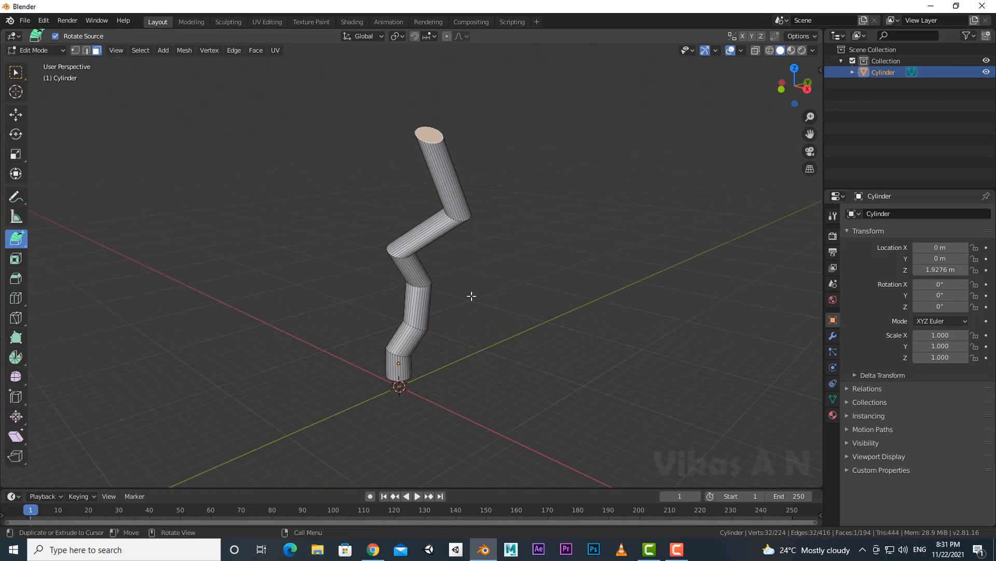
key(Tab)
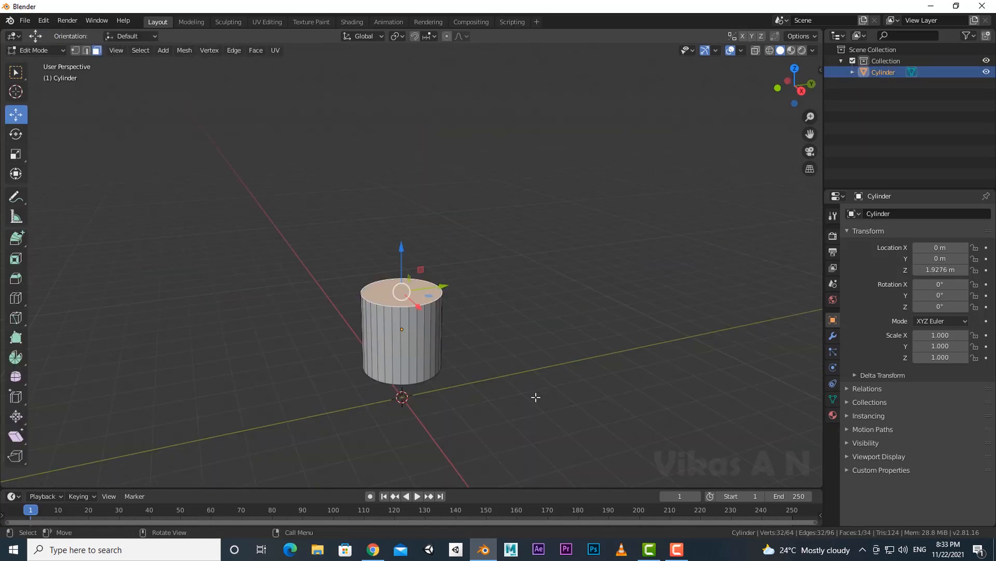
- Show the plain cylinder in the Right Orthographic view with free space above its selected top face
middle_drag(534, 398, 496, 395)
scroll(496, 395, up, 2)
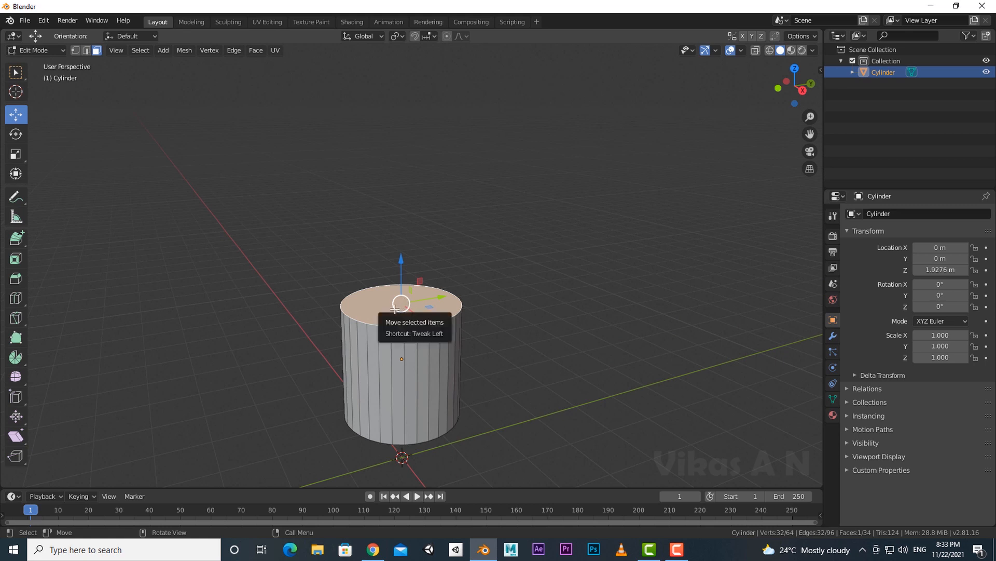
scroll(474, 424, down, 2)
scroll(476, 425, up, 2)
shift+middle_drag(492, 432, 504, 430)
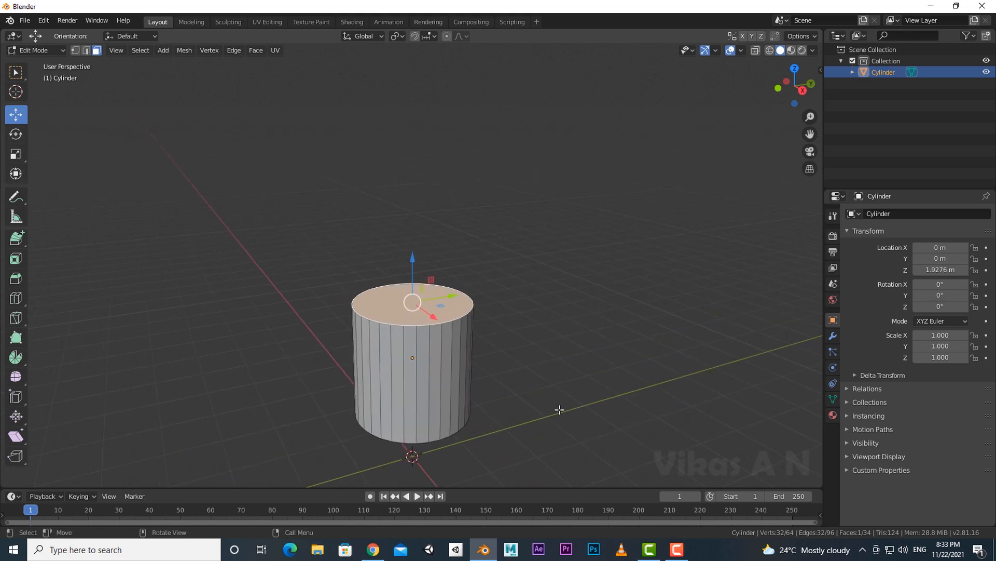
scroll(516, 404, down, 1)
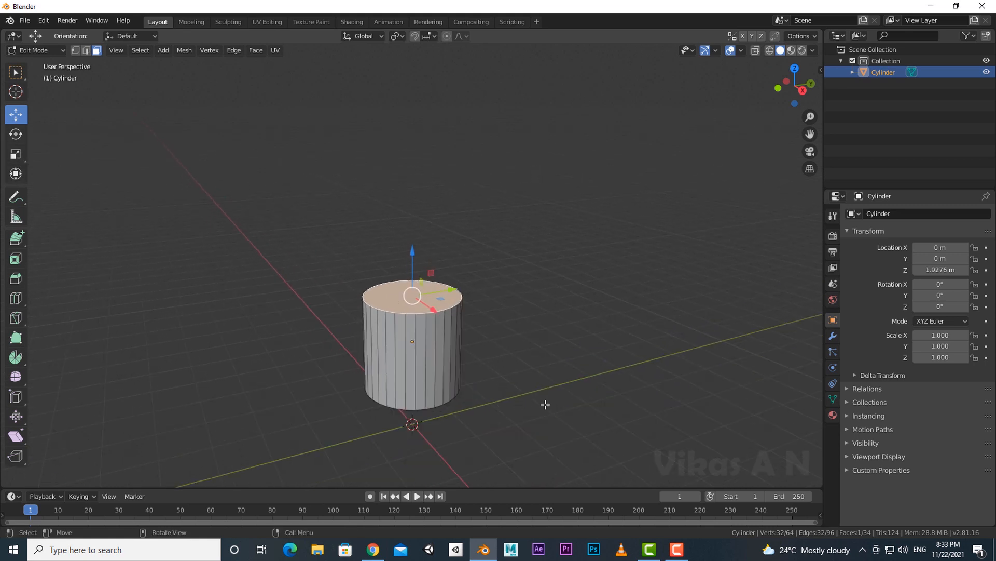
key(KP_3)
scroll(546, 404, down, 2)
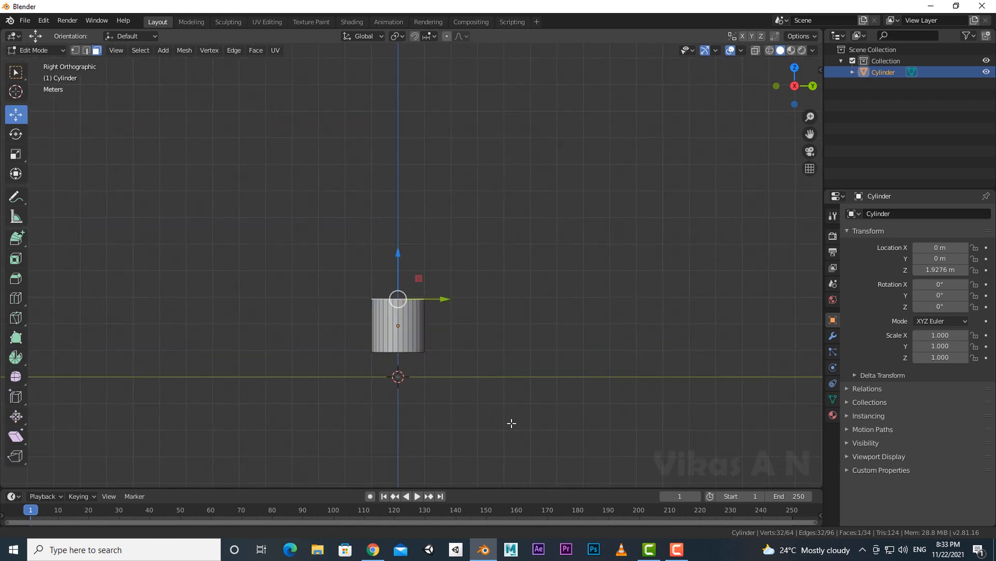
shift+middle_drag(486, 440, 474, 473)
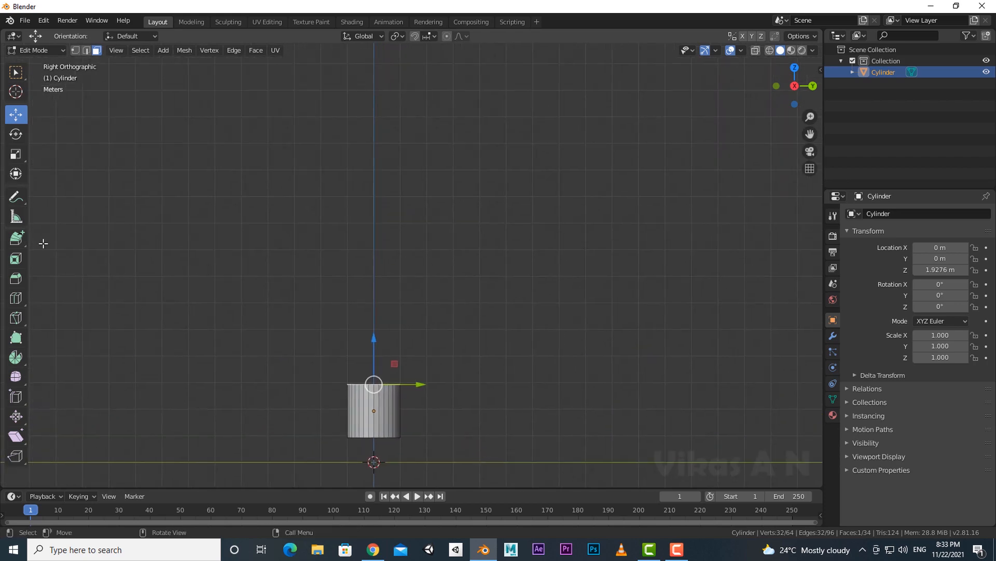
- Activate Extrude to Cursor and extrude the top face into a segment leaning toward positive Y
click(15, 242)
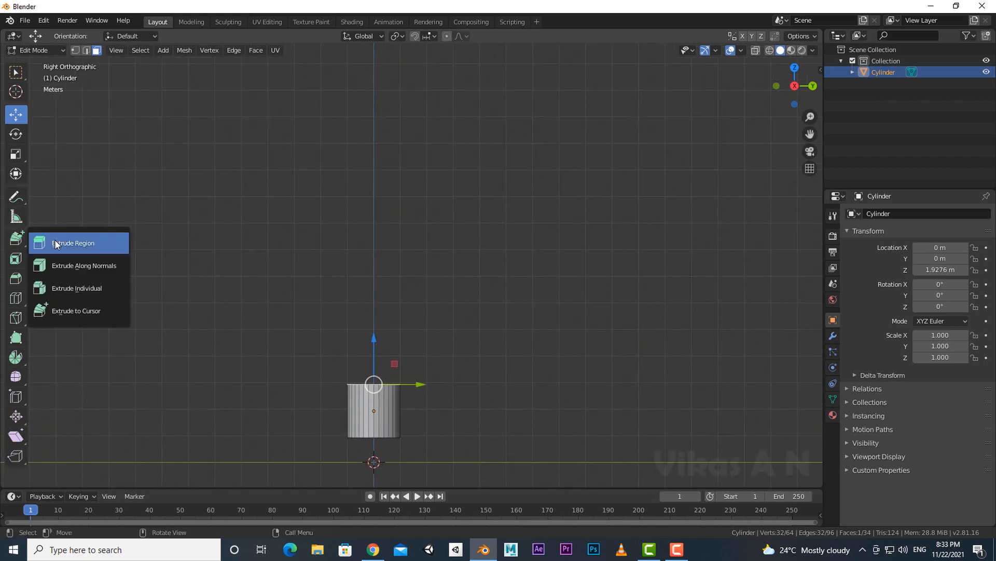
click(76, 312)
shift+middle_drag(409, 311, 405, 343)
click(414, 332)
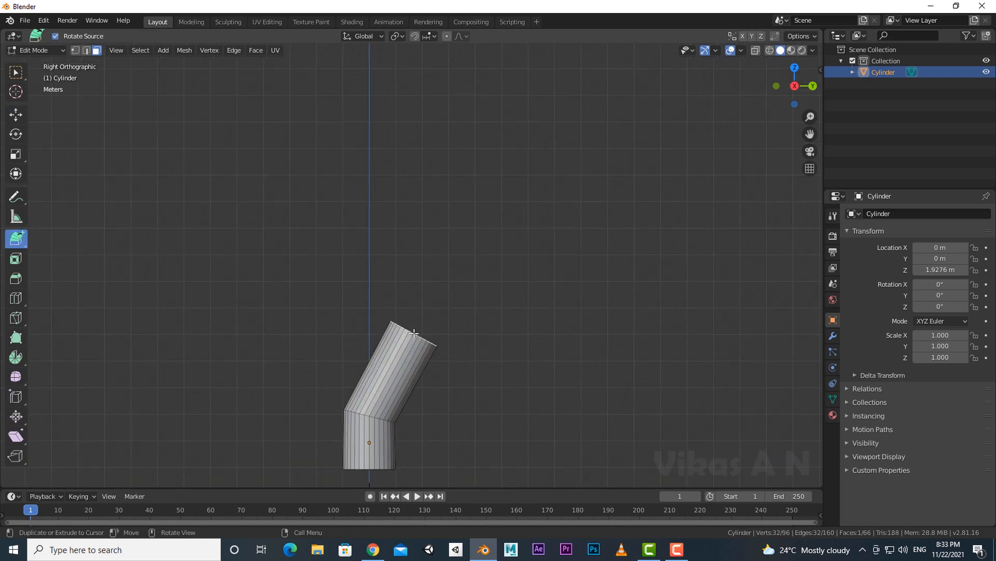
- Extrude the tube's end face to the cursor three more times upward, and shift the last end face toward negative Y
click(428, 274)
shift+middle_drag(465, 260, 451, 343)
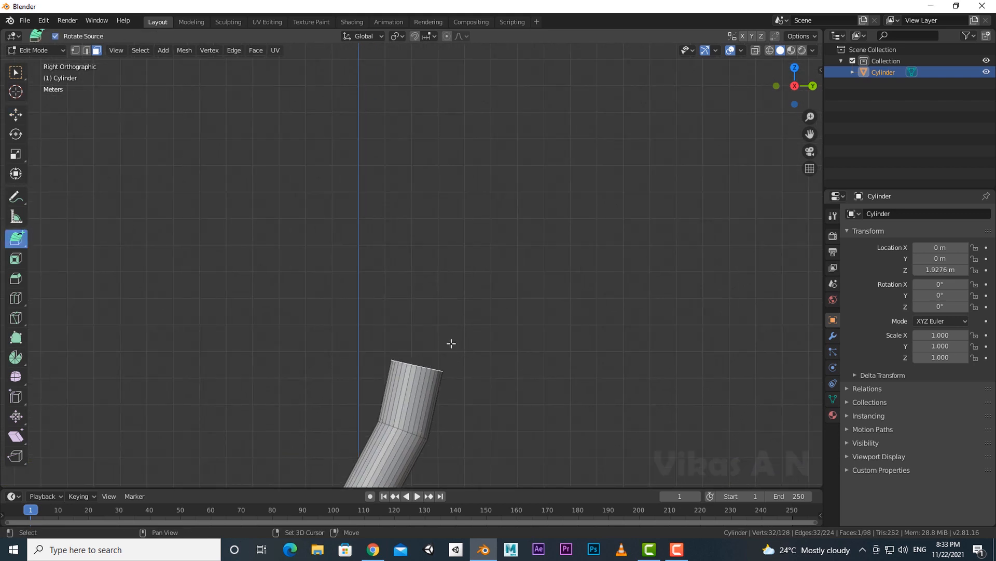
click(409, 262)
shift+middle_drag(474, 291, 461, 368)
click(357, 260)
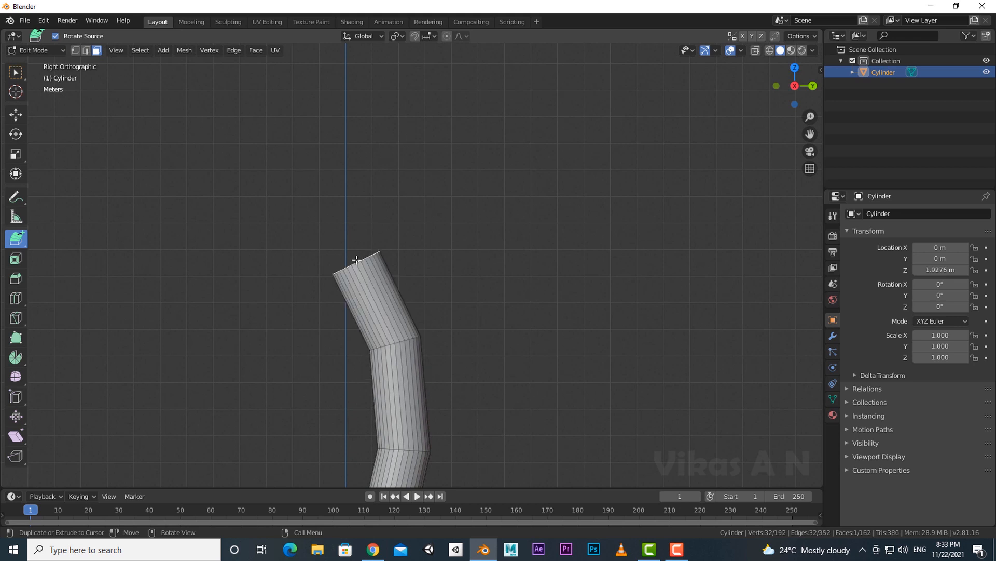
drag(356, 260, 329, 272)
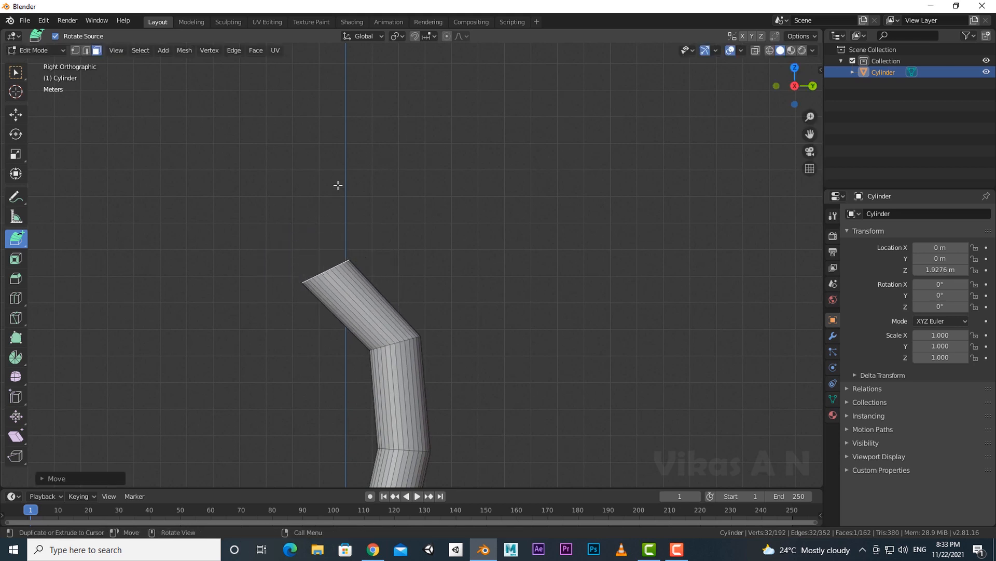
- Extrude the end face to the cursor three more times: nearly straight up, leaning toward positive Y, and slightly back toward negative Y
drag(327, 164, 330, 151)
shift+middle_drag(458, 227, 427, 400)
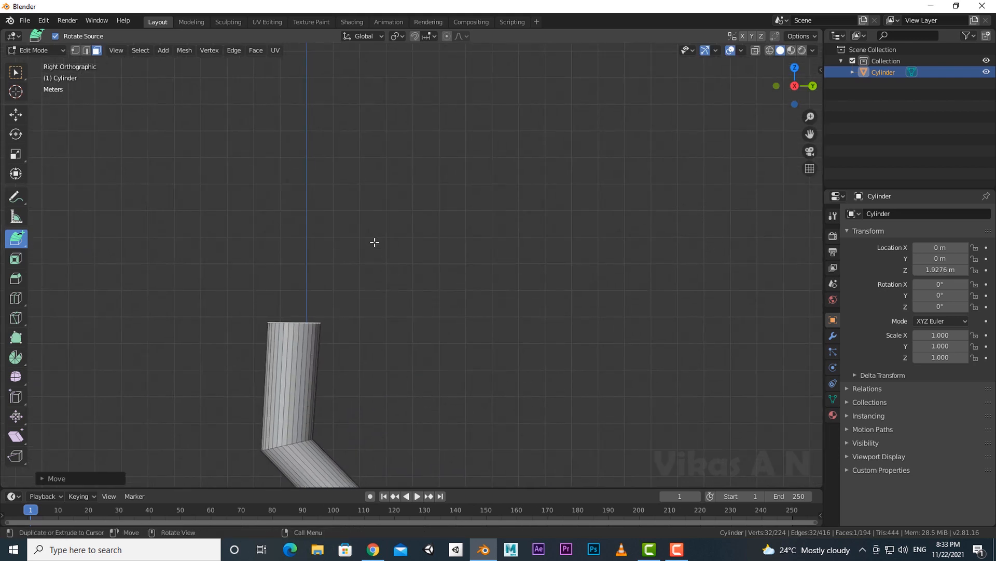
click(367, 212)
shift+middle_drag(424, 320, 448, 460)
drag(369, 238, 376, 228)
- Try scaling the tube's selected end face, and undo the resize
key(s)
click(418, 212)
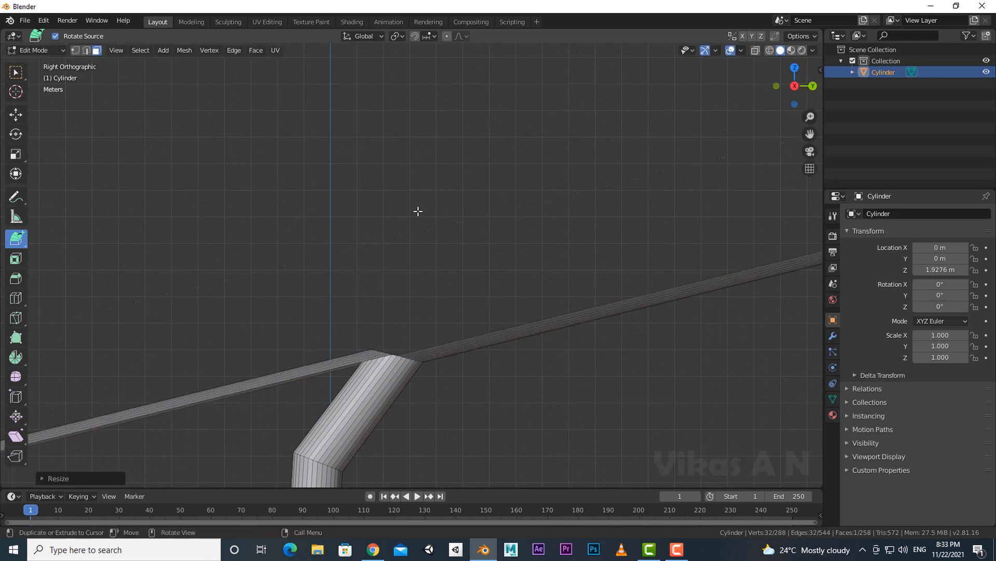
key(ctrl+z)
- Extrude the end face to the cursor into one more segment leaning slightly toward positive Y
scroll(439, 384, down, 2)
shift+middle_drag(460, 352, 440, 437)
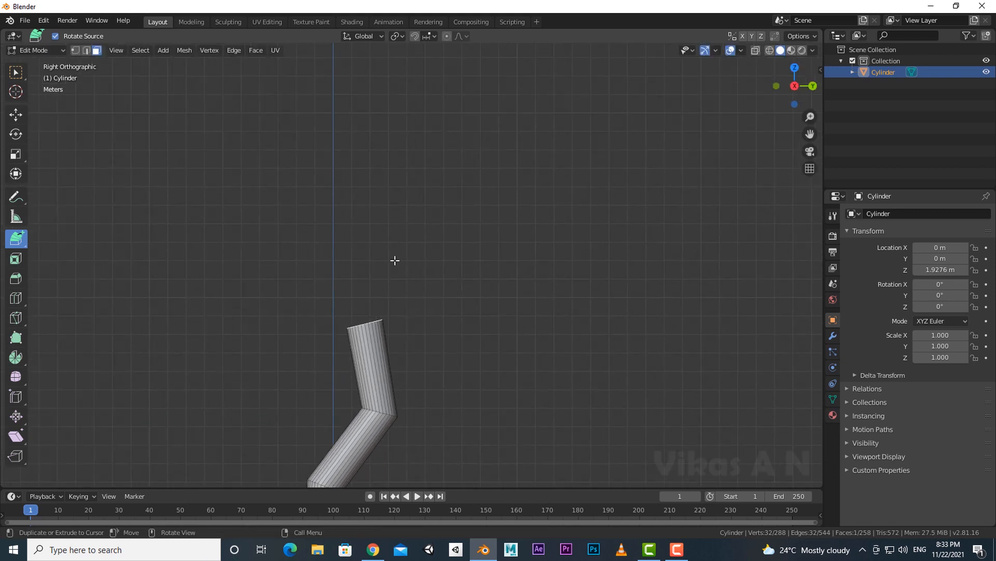
drag(396, 260, 394, 220)
- Try resizing the newly extruded end face and undo that scaling
key(s)
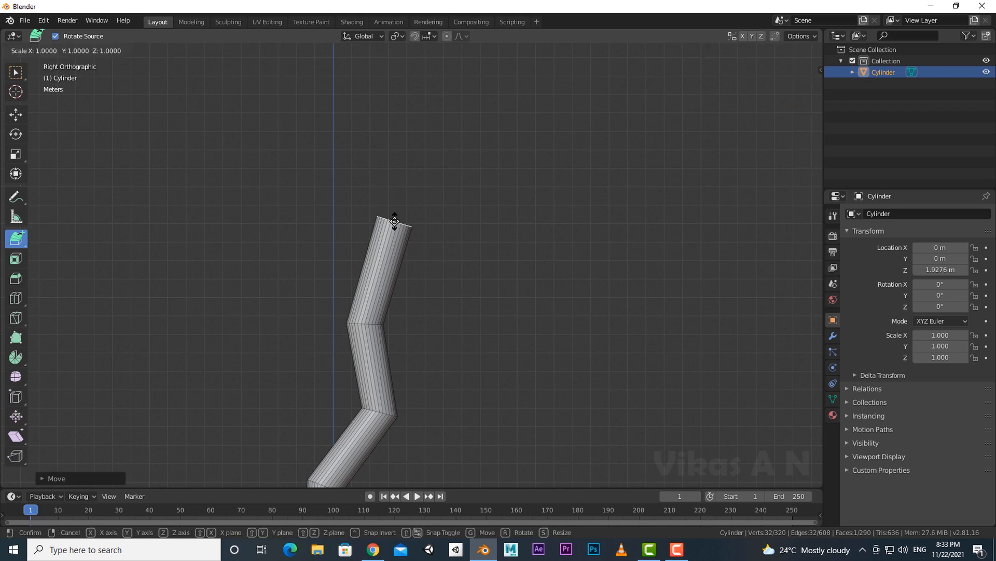
click(402, 225)
key(ctrl+z)
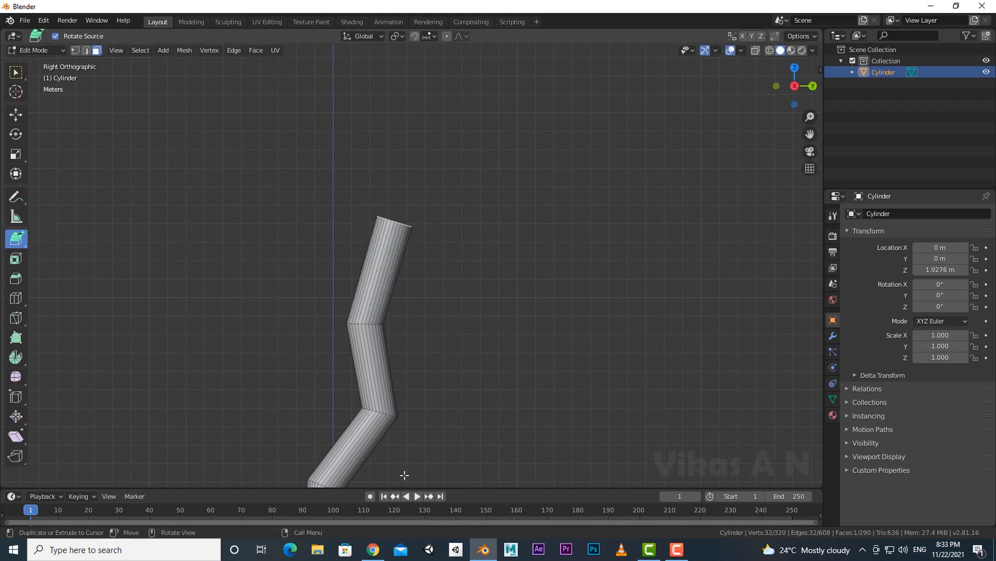
- Extrude one long segment toward negative Y and another back toward positive Y, leave Edit Mode, and show the deselected tube in perspective
scroll(436, 386, down, 2)
shift+middle_drag(440, 371, 429, 436)
click(323, 216)
shift+middle_drag(446, 264, 424, 390)
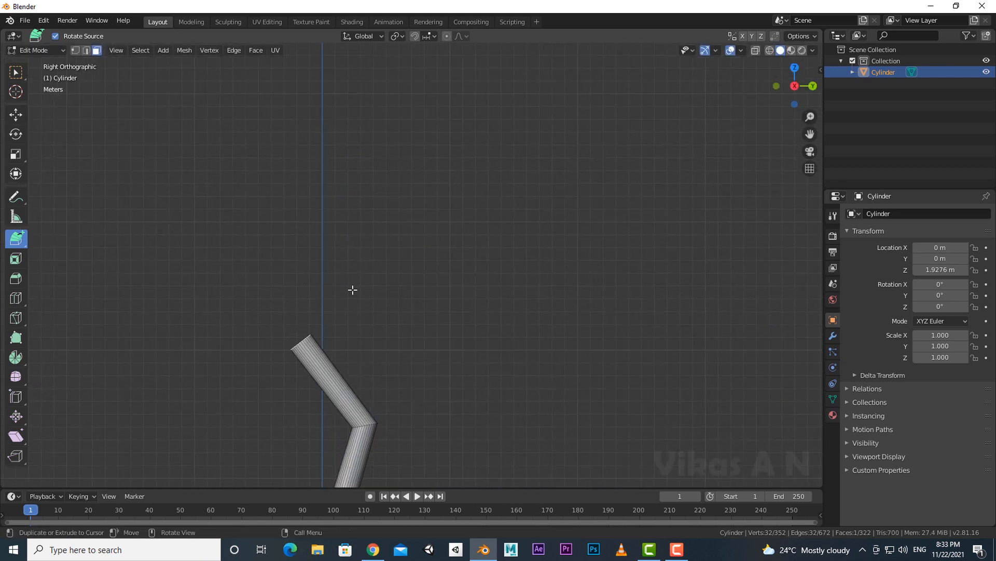
drag(352, 244, 348, 242)
key(Tab)
middle_drag(441, 403, 474, 358)
click(474, 361)
middle_drag(475, 363, 332, 331)
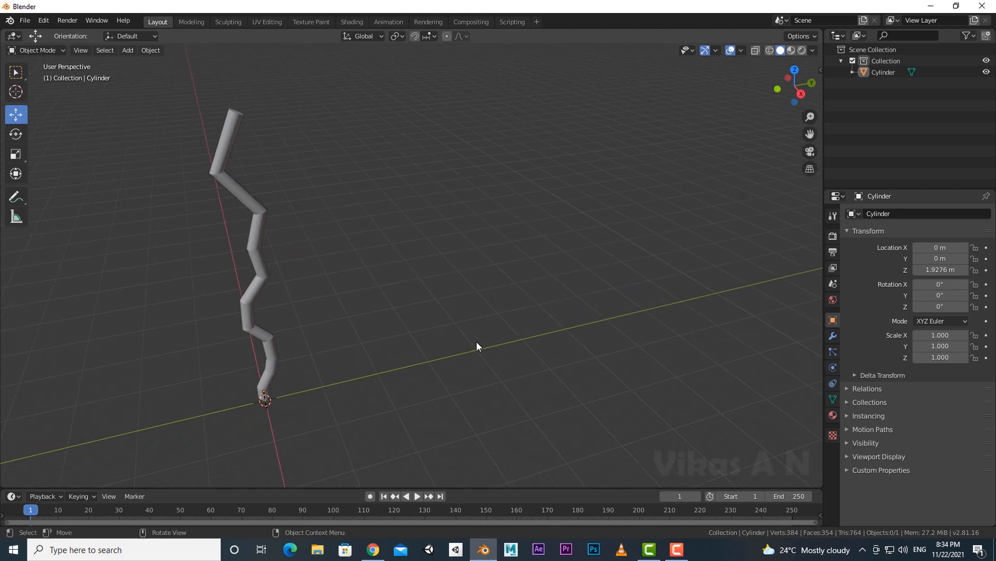
- Add a UV sphere and move it beside the tube to about Y 17.69 m and Z 12.22 m
key(Tab)
key(Tab)
key(shift+a)
key(Escape)
key(shift+a)
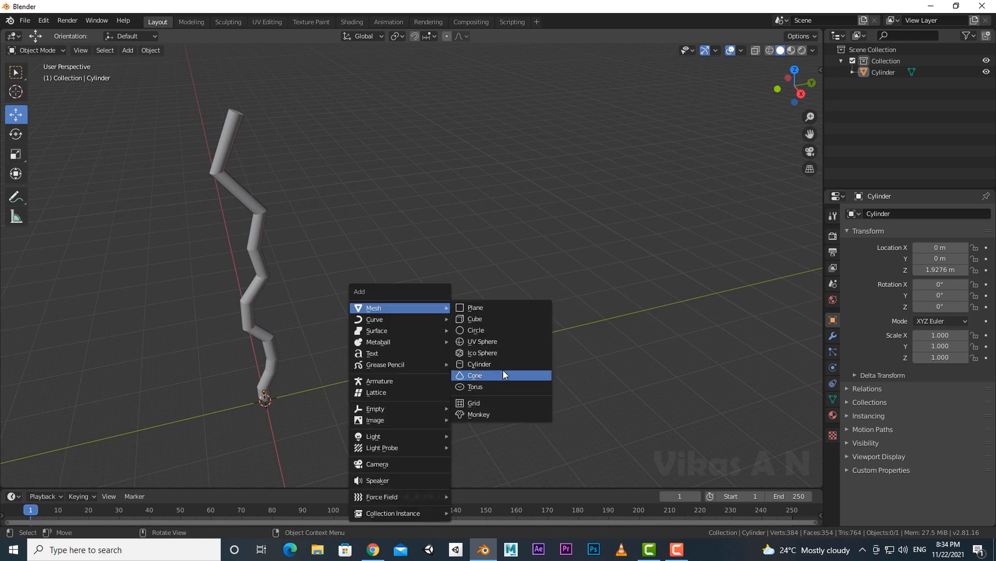
click(486, 341)
shift+scroll(376, 315, down, 3)
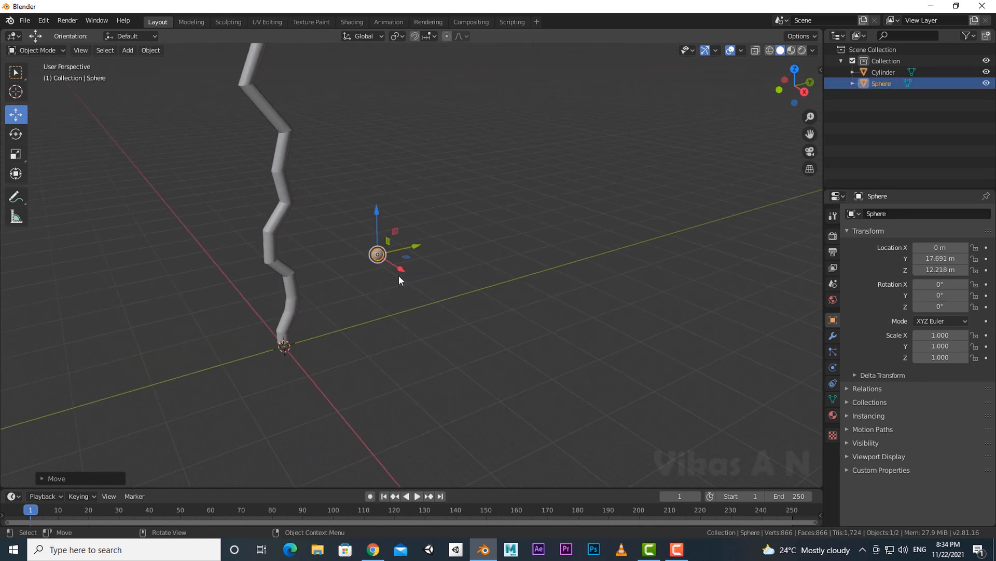
- Bring the sphere into close view with free space around it, select it, and enter Edit Mode with the whole mesh selected
scroll(398, 275, up, 4)
scroll(435, 346, up, 2)
shift+middle_drag(420, 328, 440, 418)
scroll(435, 346, down, 2)
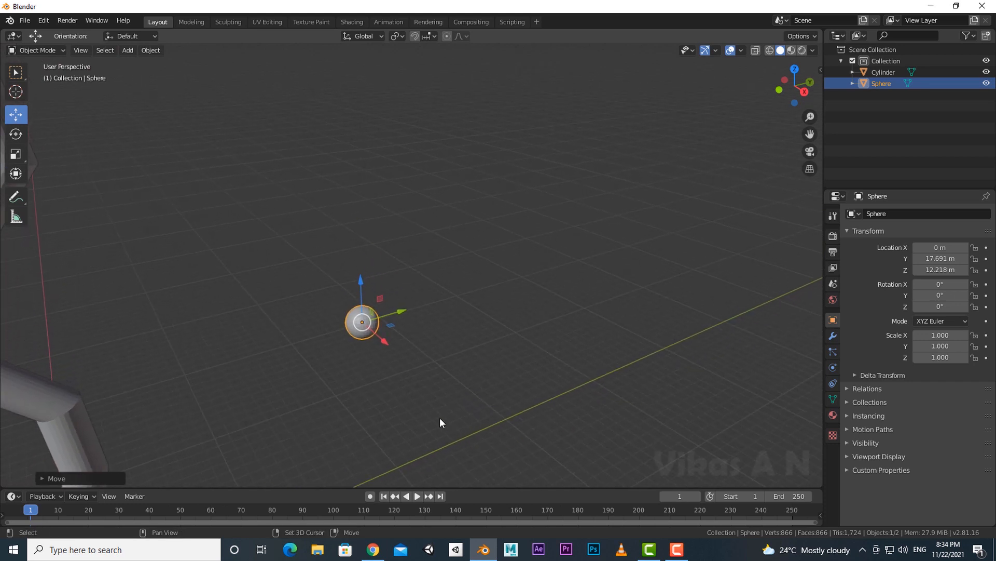
scroll(440, 418, up, 2)
middle_drag(548, 372, 462, 181)
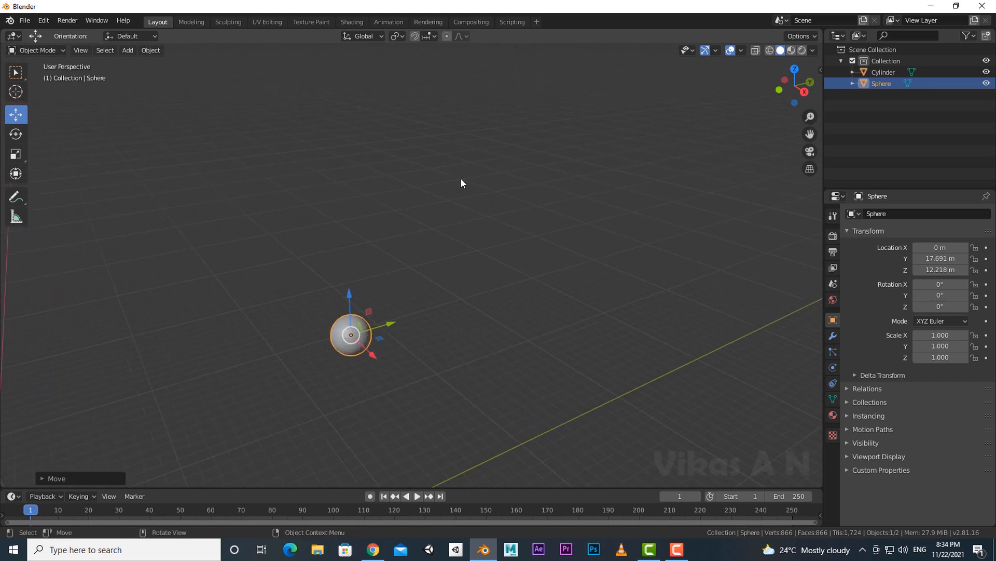
middle_drag(511, 343, 412, 232)
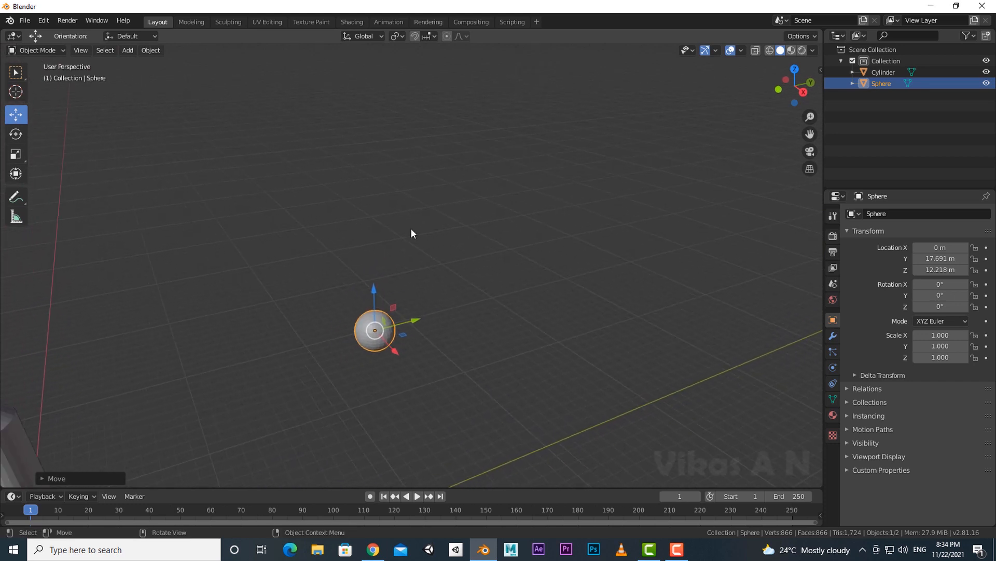
middle_drag(542, 309, 423, 370)
click(422, 365)
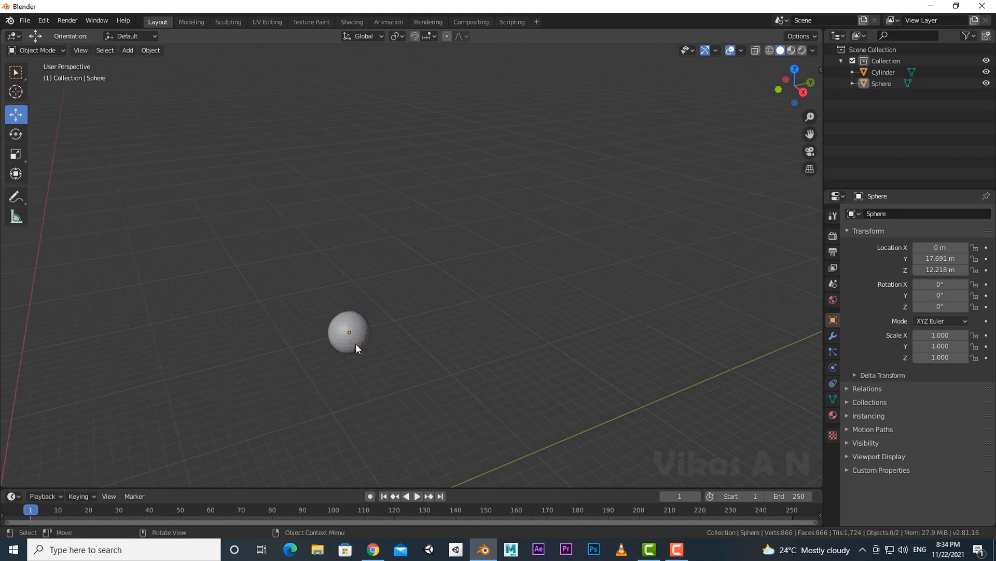
click(356, 343)
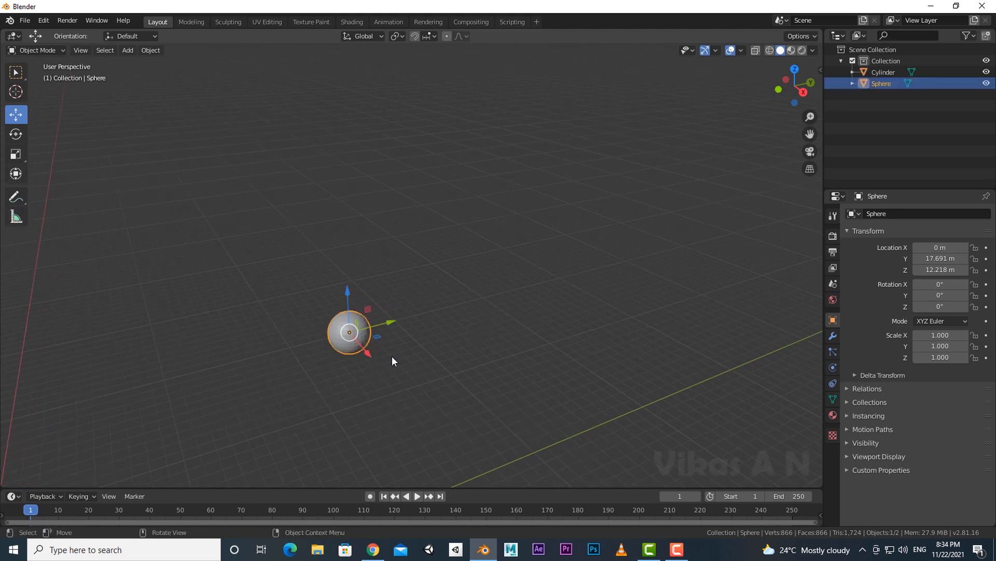
key(Tab)
scroll(409, 385, up, 1)
scroll(365, 384, up, 2)
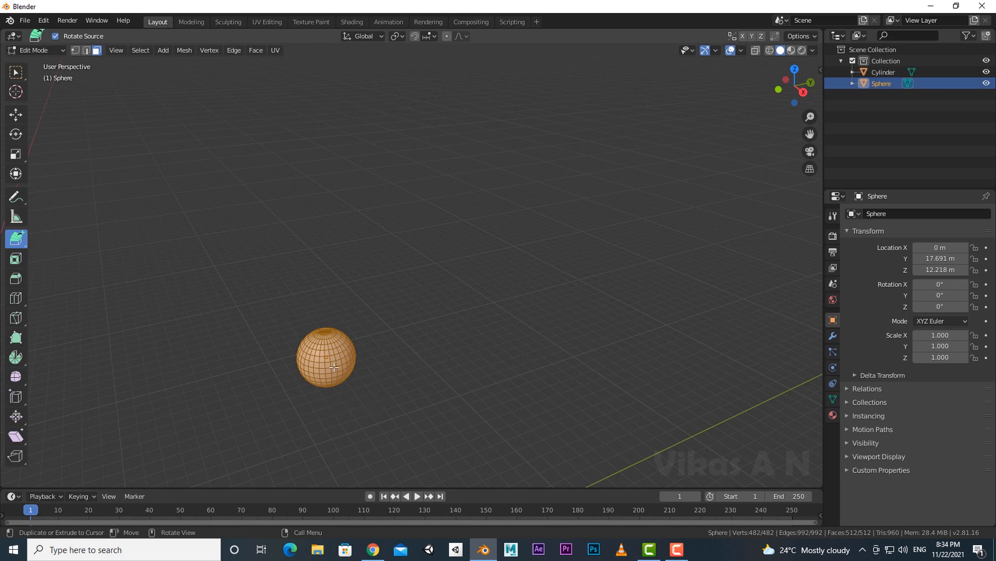
- Activate Extrude to Cursor and place one copy of the selected sphere mesh diagonally above the original
click(26, 239)
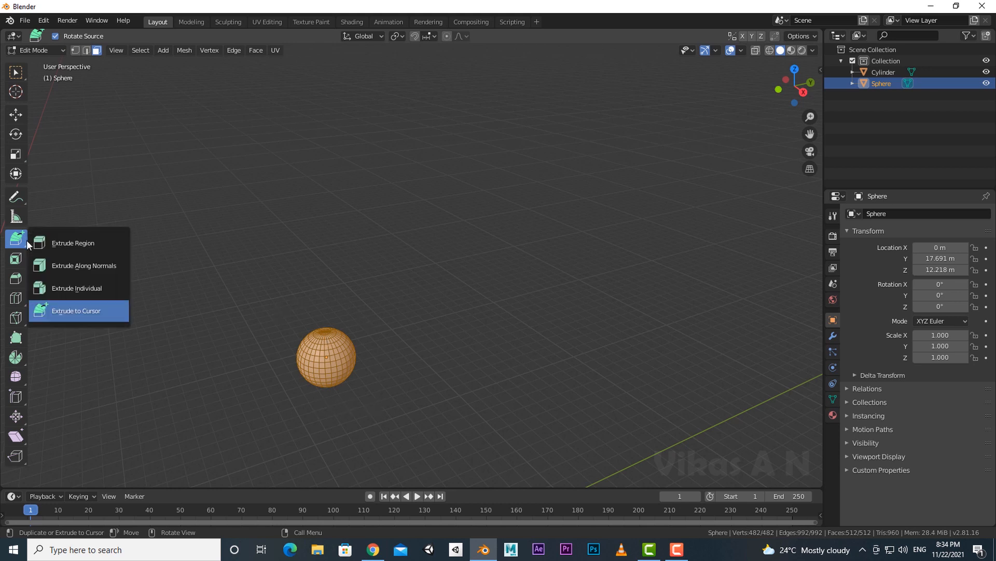
click(86, 313)
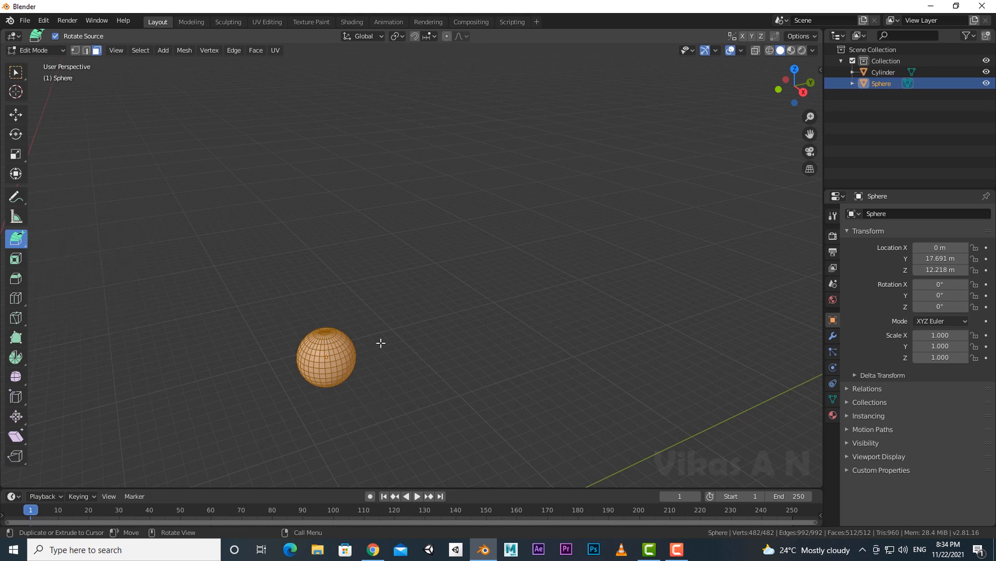
click(400, 300)
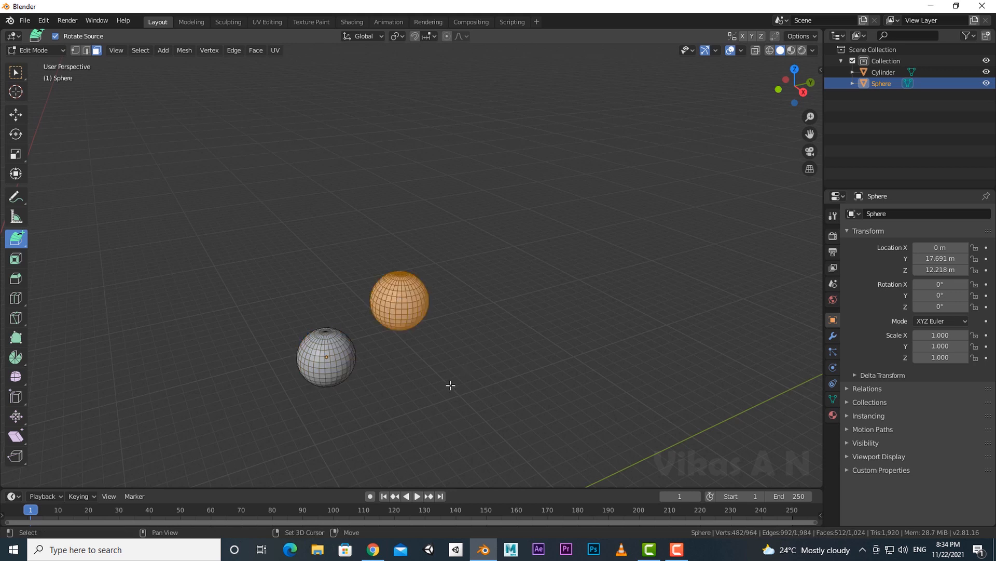
mouse_move(445, 427)
middle_down()
mouse_move(463, 414)
mouse_move(450, 420)
middle_up()
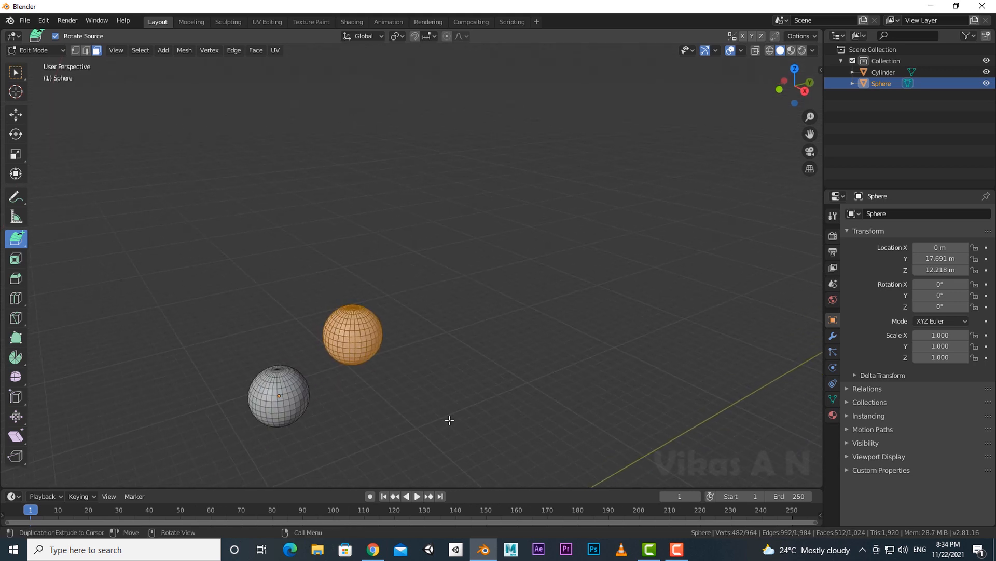
- Place six more sphere copies with Extrude to Cursor, five in an arc around the first two and one farther toward the Y axis line
click(458, 351)
click(480, 277)
click(421, 228)
click(315, 197)
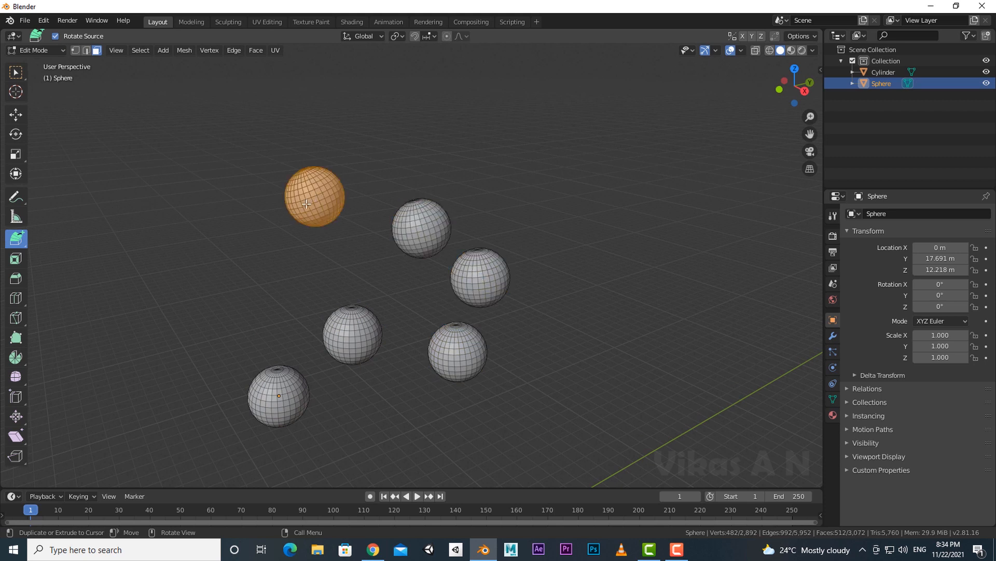
click(227, 267)
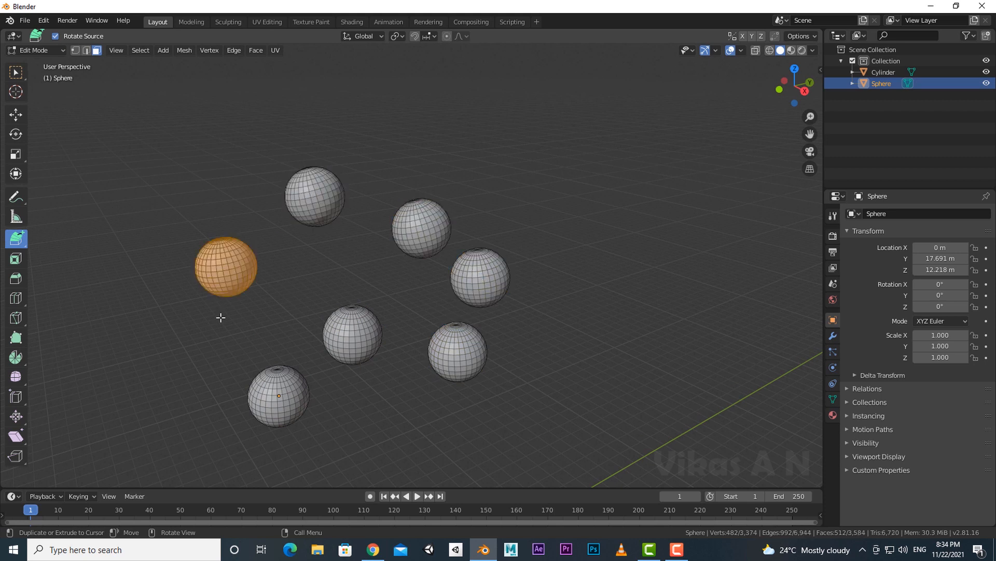
click(578, 363)
middle_drag(607, 401, 610, 406)
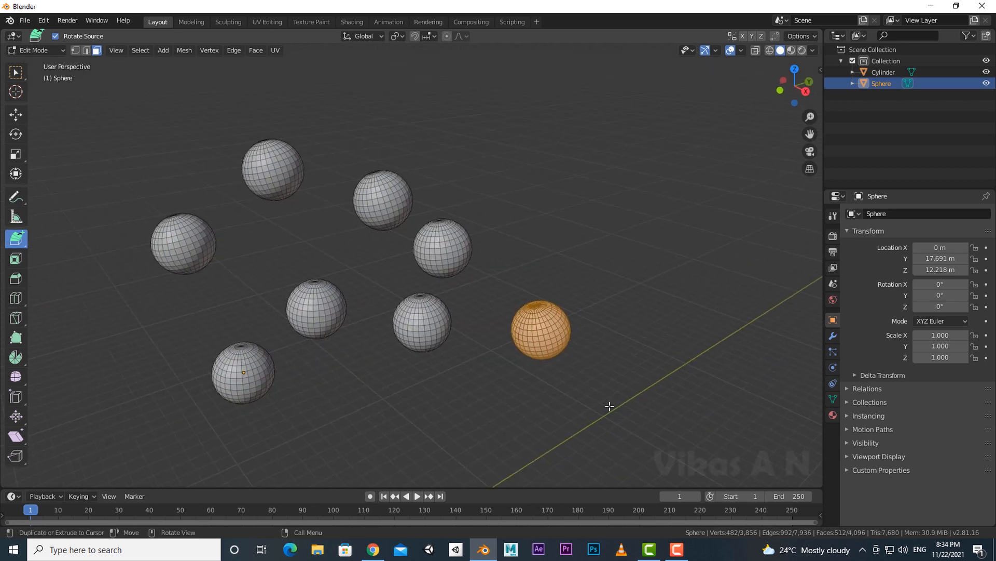
- Place nine more sphere copies at the cursor, forming an outer arc that runs over the existing spheres and down their far side
click(600, 246)
click(552, 175)
click(484, 105)
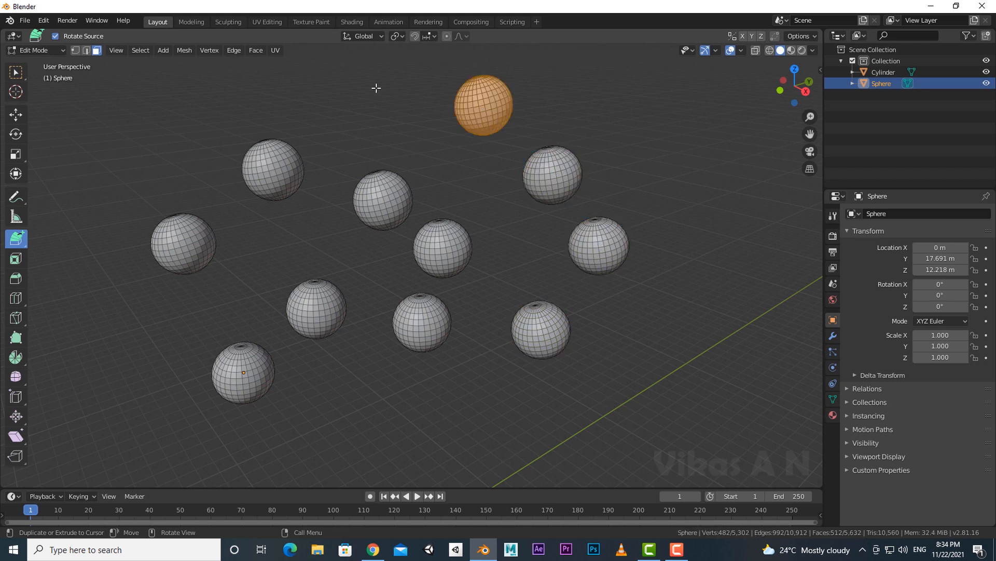
click(376, 87)
click(219, 73)
click(159, 133)
click(101, 230)
click(104, 319)
click(179, 435)
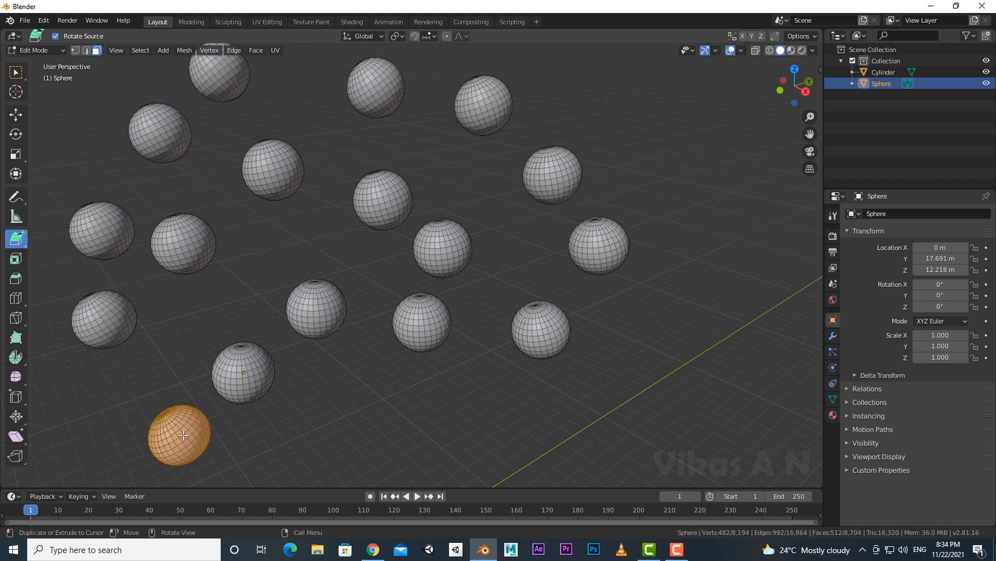
- Close the outer ring by placing five more sphere copies at the cursor below the group and up along the Y axis line
click(361, 451)
click(522, 410)
click(616, 400)
click(664, 347)
click(690, 301)
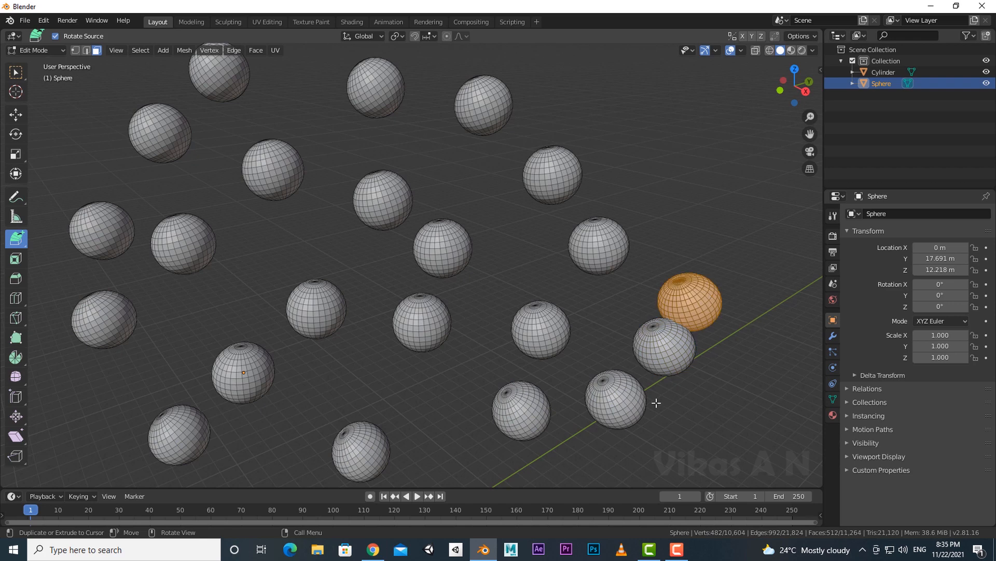
- Leave Edit Mode, move the whole sphere group to about X 0.43 m, Y 21.43 m, Z 12.29 m, and deselect it
key(Tab)
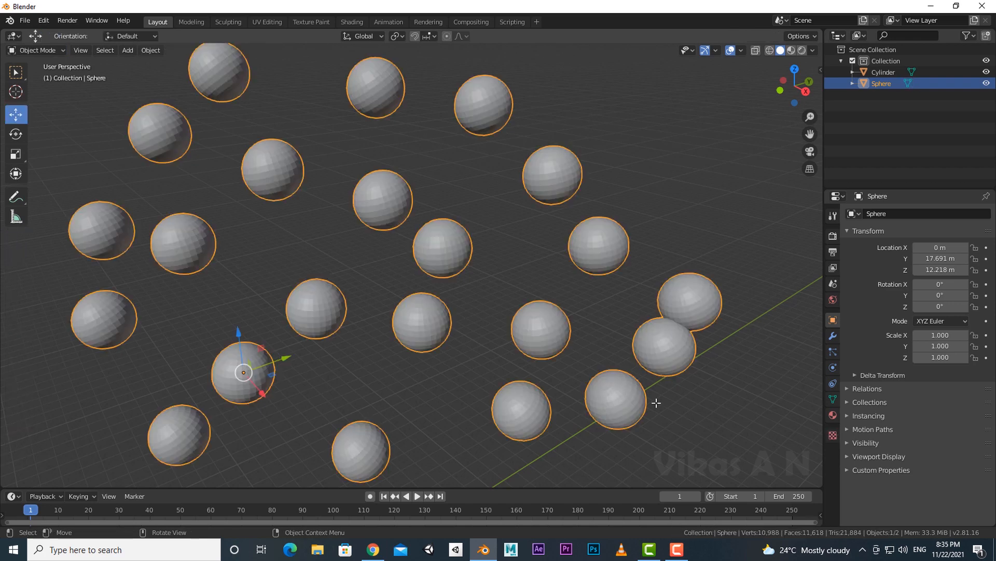
click(370, 415)
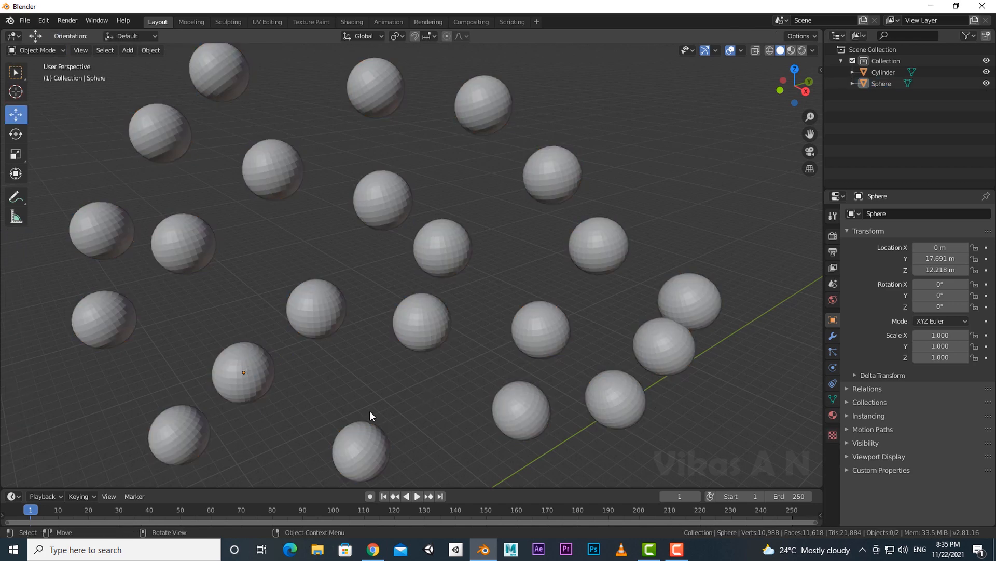
click(319, 303)
mouse_move(241, 335)
mouse_down()
mouse_move(245, 273)
mouse_move(235, 331)
mouse_up()
drag(280, 359, 580, 313)
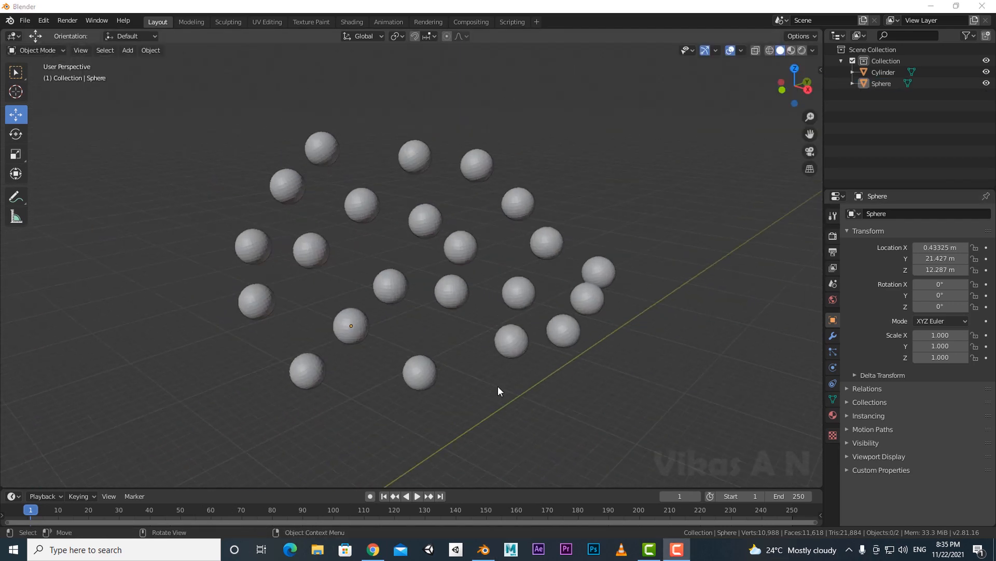
scroll(497, 385, up, 2)
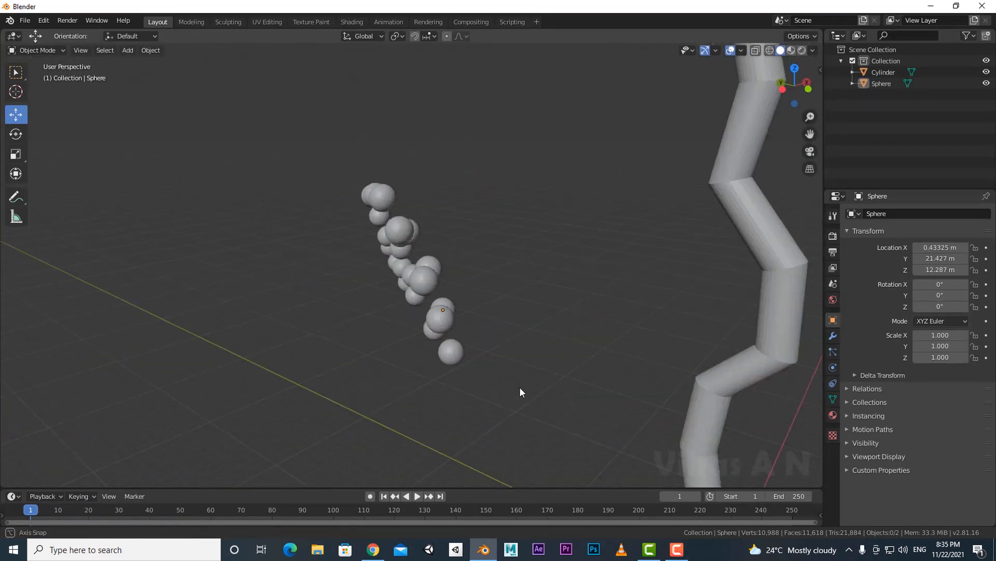